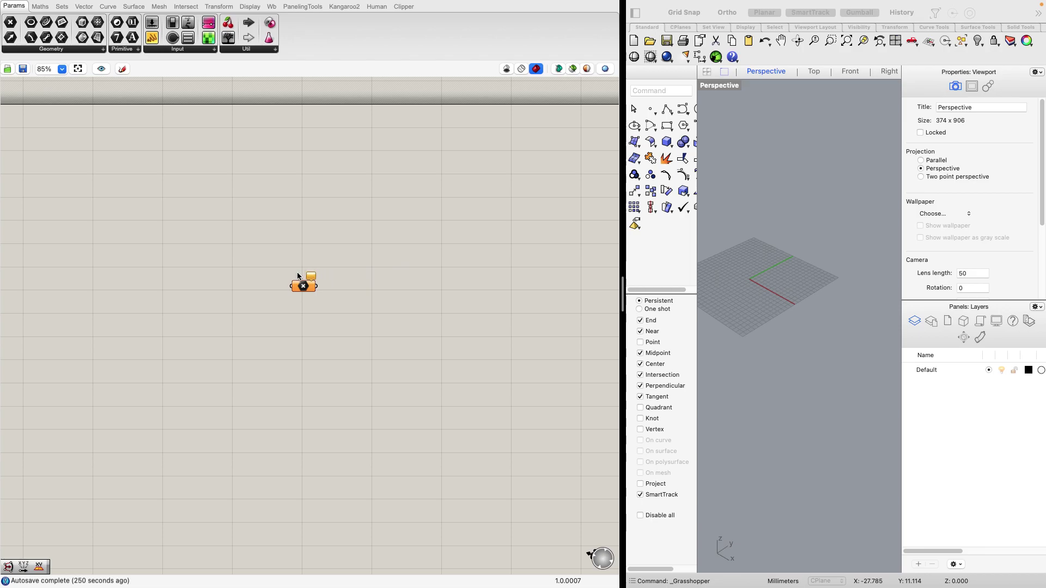
Add a Vector XYZ component and line it up before the existing Point parameter.
{"action": "double_click", "coordinate": [212, 283]}
{"action": "type", "text": "xyz"}
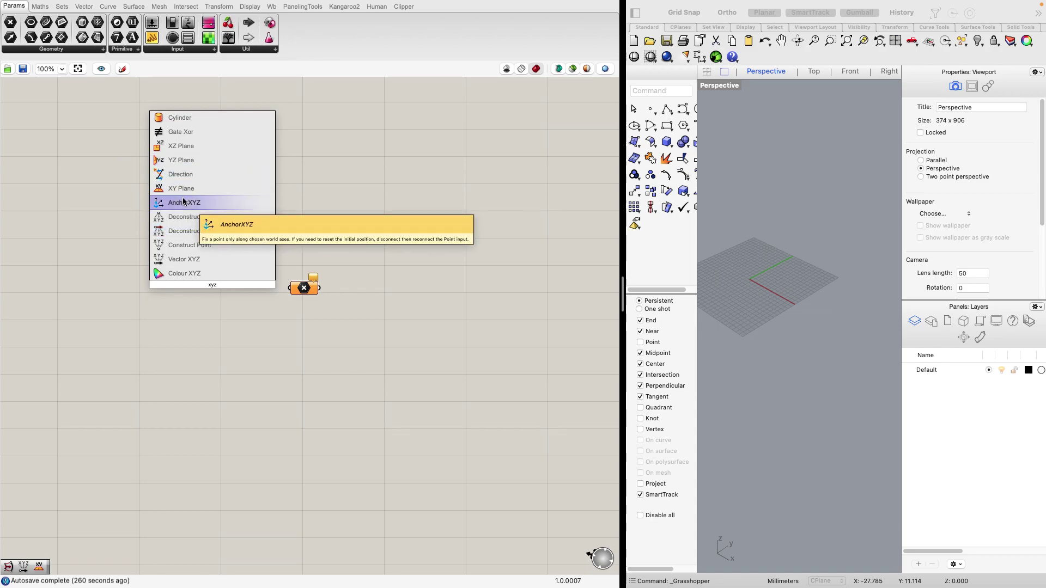
{"action": "left_click", "coordinate": [203, 260]}
{"action": "left_click_drag", "start_coordinate": [306, 290], "coordinate": [300, 278]}
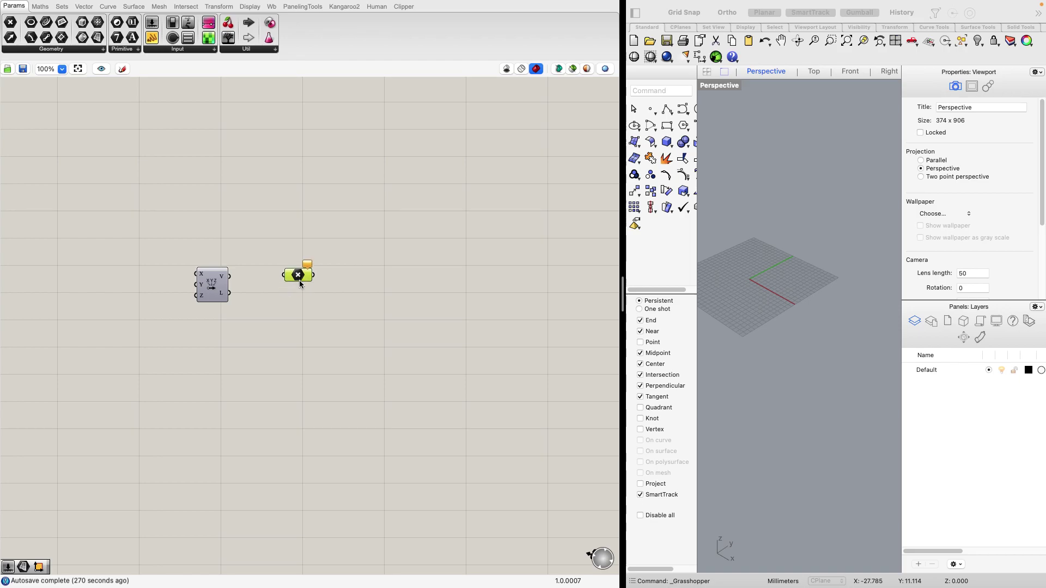
{"action": "left_click_drag", "start_coordinate": [210, 280], "coordinate": [220, 277]}
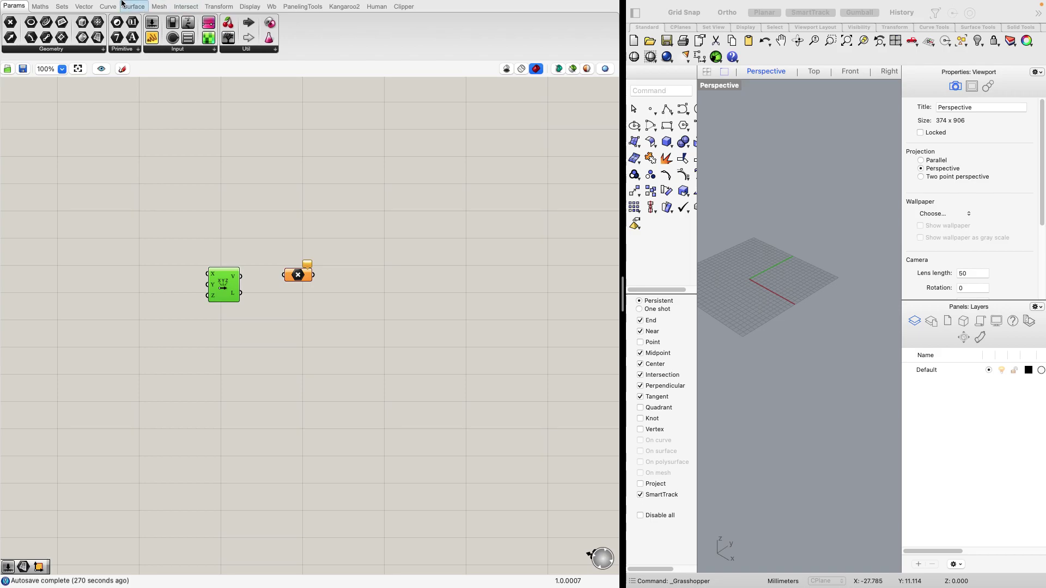
Add a Panel above the components and connect the Vector XYZ's V output to it.
{"action": "left_click_drag", "start_coordinate": [153, 36], "coordinate": [142, 139]}
{"action": "left_click_drag", "start_coordinate": [150, 38], "coordinate": [251, 190]}
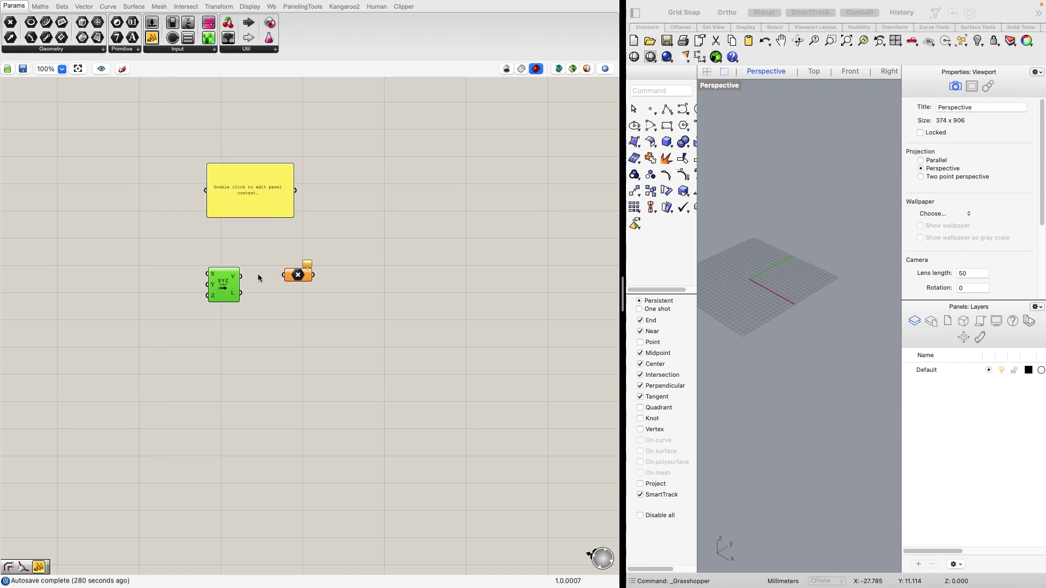
{"action": "left_click_drag", "start_coordinate": [242, 276], "coordinate": [272, 200]}
{"action": "scroll", "coordinate": [276, 189], "scroll_direction": "up", "scroll_amount": 4}
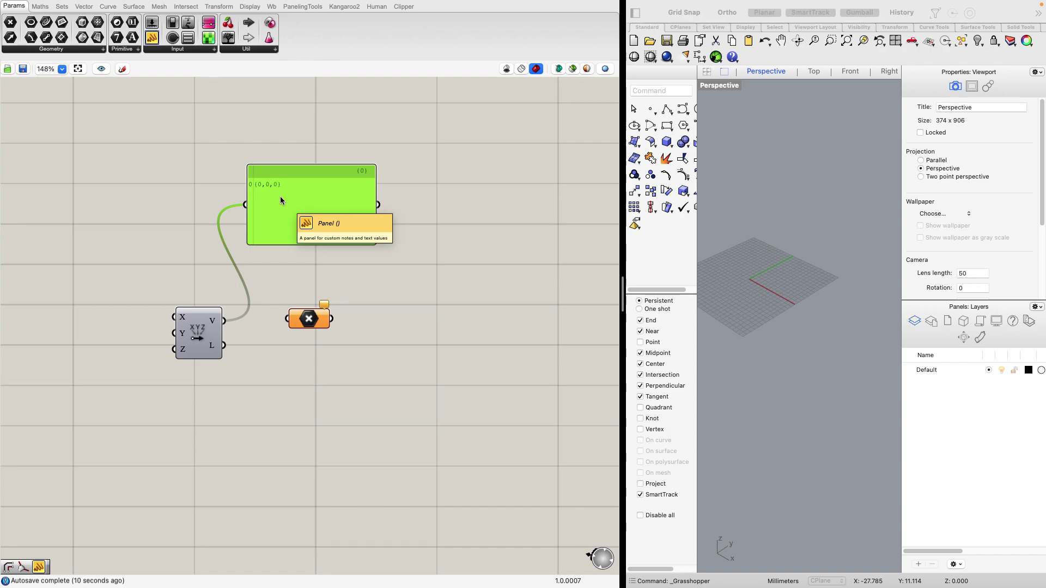
Connect the Vector XYZ's V output to the Point parameter and inspect the point in the Perspective viewport.
{"action": "left_click_drag", "start_coordinate": [225, 320], "coordinate": [282, 320]}
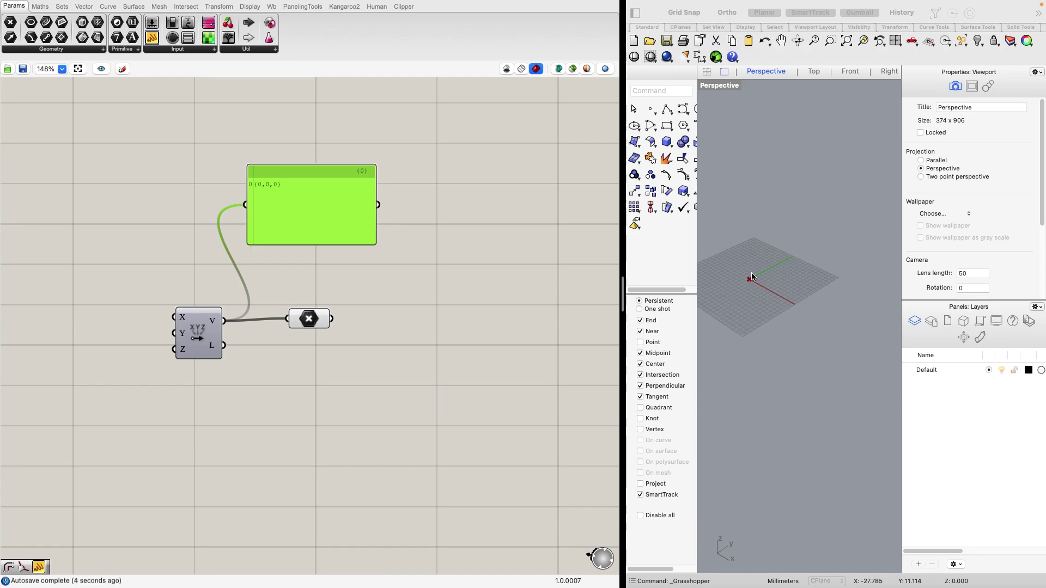
{"action": "scroll", "coordinate": [780, 300], "scroll_direction": "up", "scroll_amount": 4}
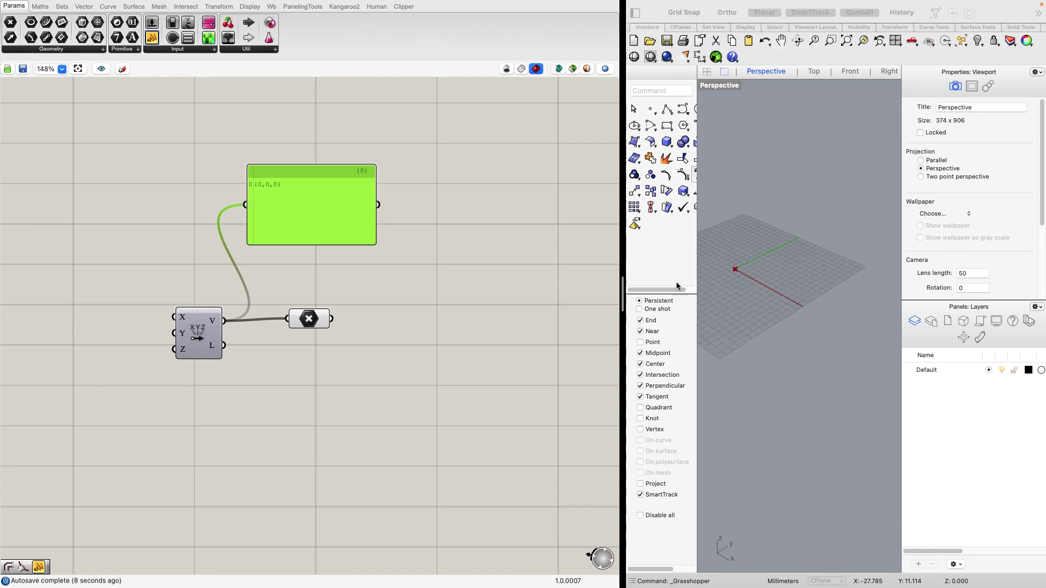
{"action": "scroll", "coordinate": [714, 270], "scroll_direction": "up", "scroll_amount": 3}
{"action": "scroll", "coordinate": [714, 270], "scroll_direction": "down", "scroll_amount": 5}
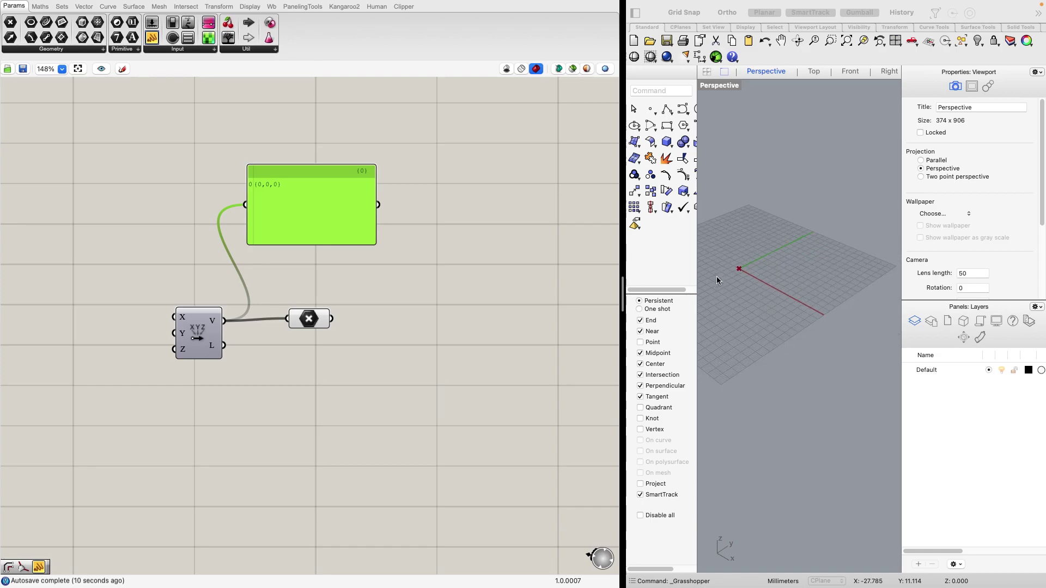
{"action": "scroll", "coordinate": [731, 278], "scroll_direction": "down", "scroll_amount": 2}
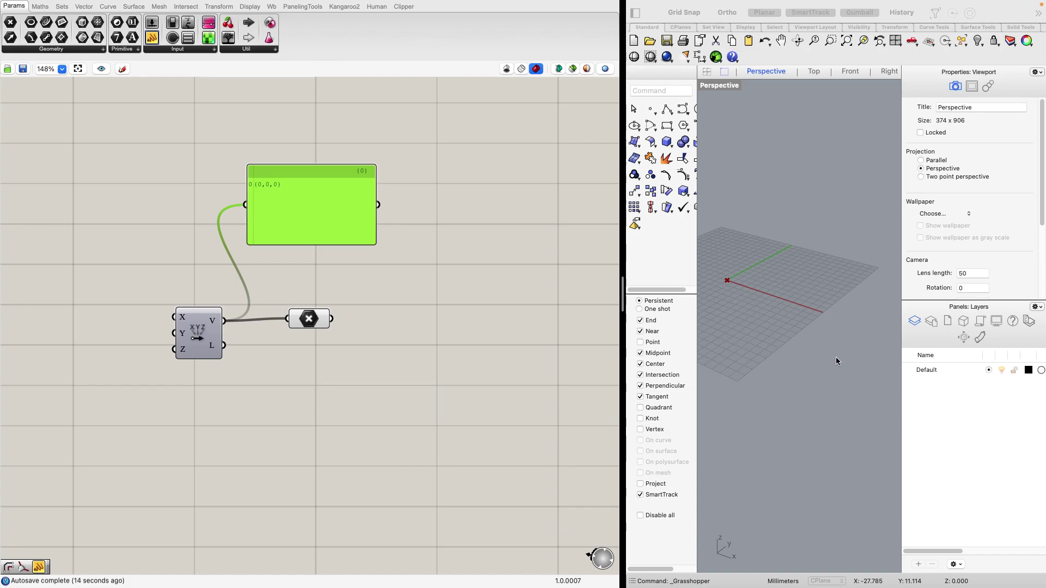
{"action": "scroll", "coordinate": [776, 382], "scroll_direction": "down", "scroll_amount": 3}
{"action": "scroll", "coordinate": [722, 390], "scroll_direction": "up", "scroll_amount": 5}
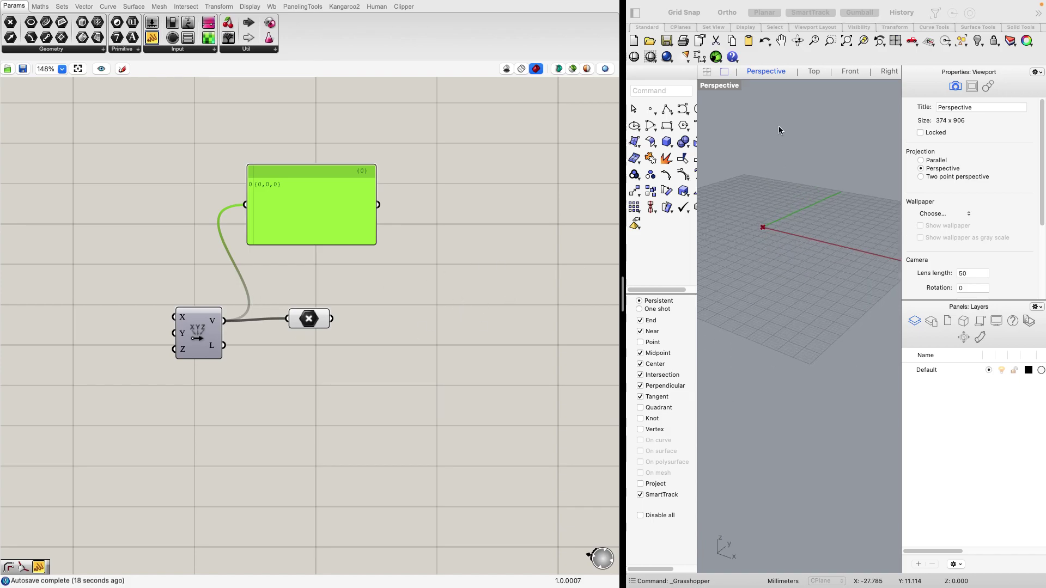
{"action": "left_click", "coordinate": [319, 320]}
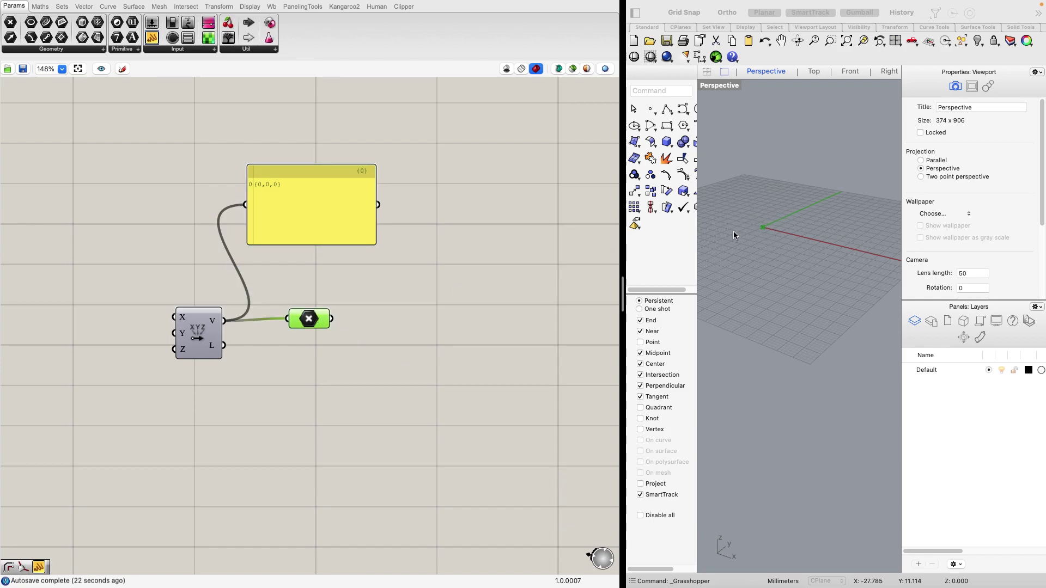
{"action": "left_click", "coordinate": [375, 349]}
{"action": "left_click", "coordinate": [318, 324]}
Create a number slider from 100, connect it to the Vector XYZ's X input and set it to 0.
{"action": "double_click", "coordinate": [73, 327]}
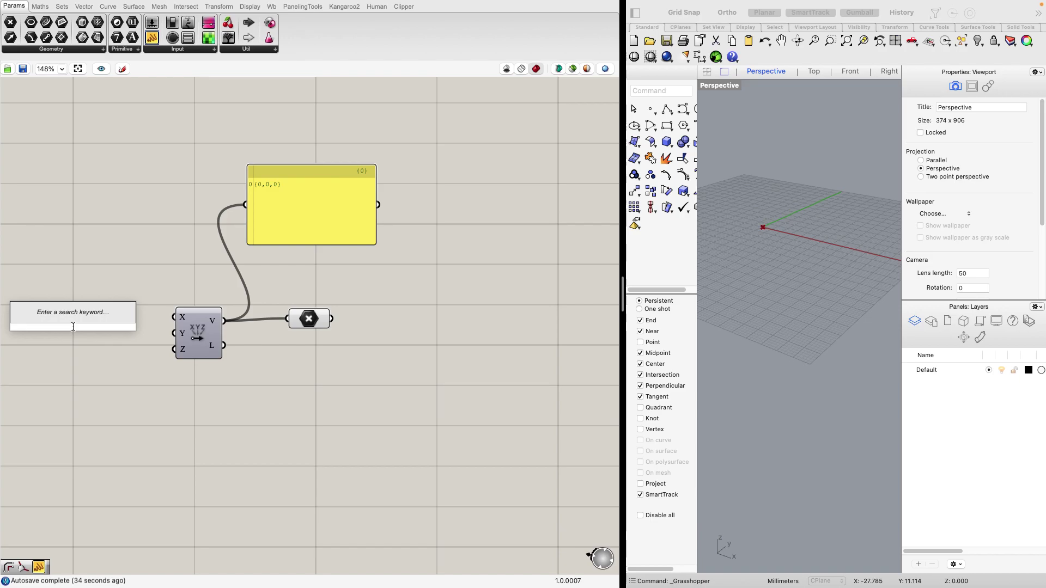
{"action": "type", "text": "100"}
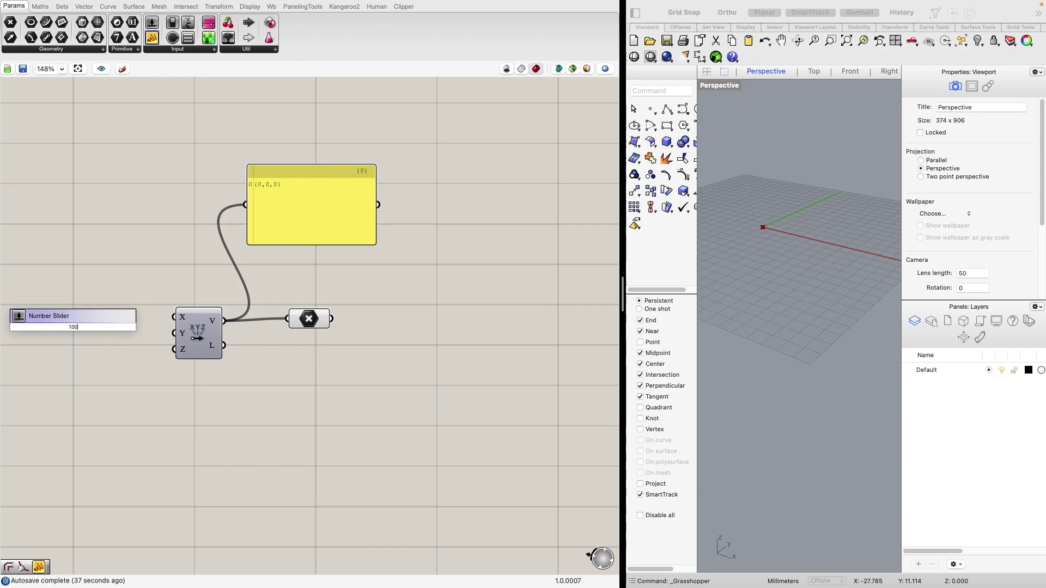
{"action": "key", "text": "Return"}
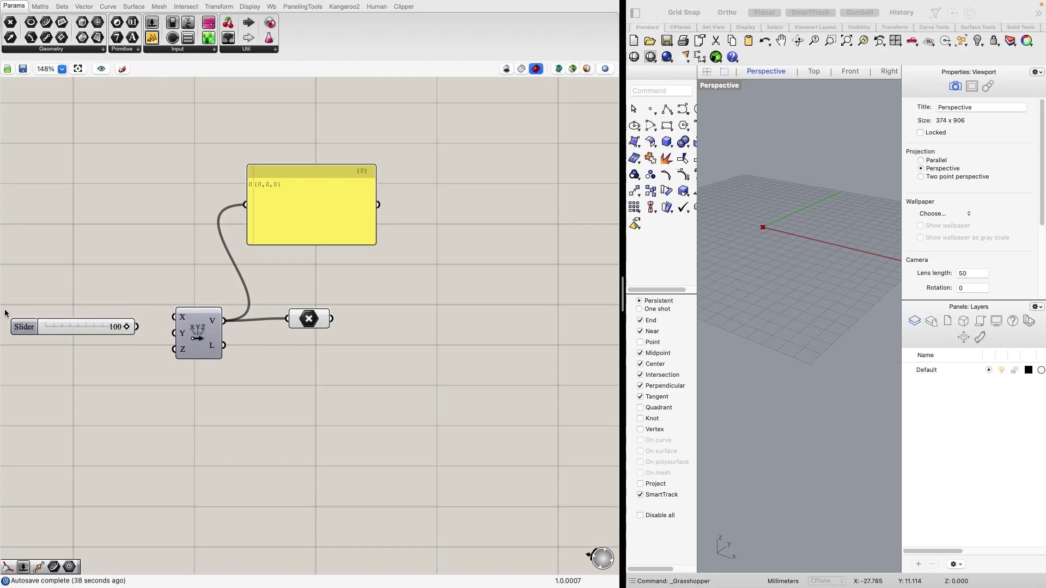
{"action": "left_click_drag", "start_coordinate": [138, 327], "coordinate": [28, 317]}
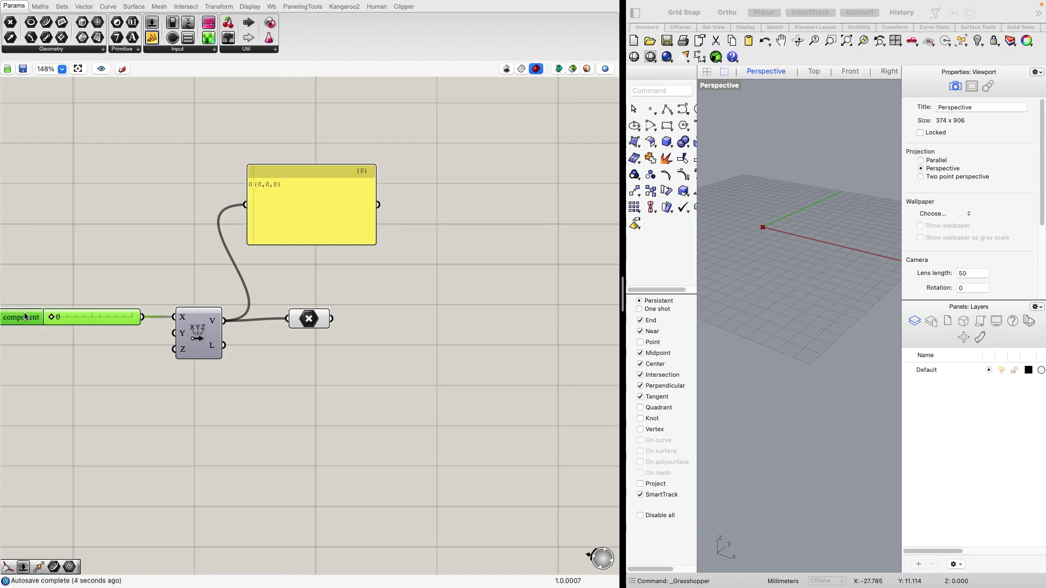
Move the slider's connection from the X input to the Y and Z inputs, and delete the slider.
{"action": "right_click", "coordinate": [183, 320]}
{"action": "mouse_move", "coordinate": [256, 347]}
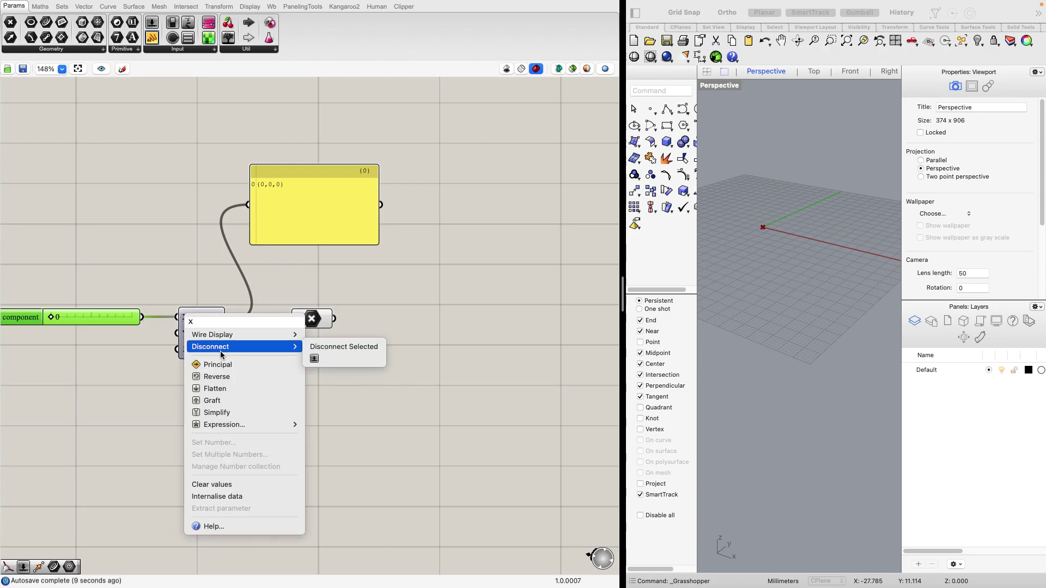
{"action": "left_click", "coordinate": [353, 360]}
{"action": "left_click_drag", "start_coordinate": [149, 328], "coordinate": [176, 332]}
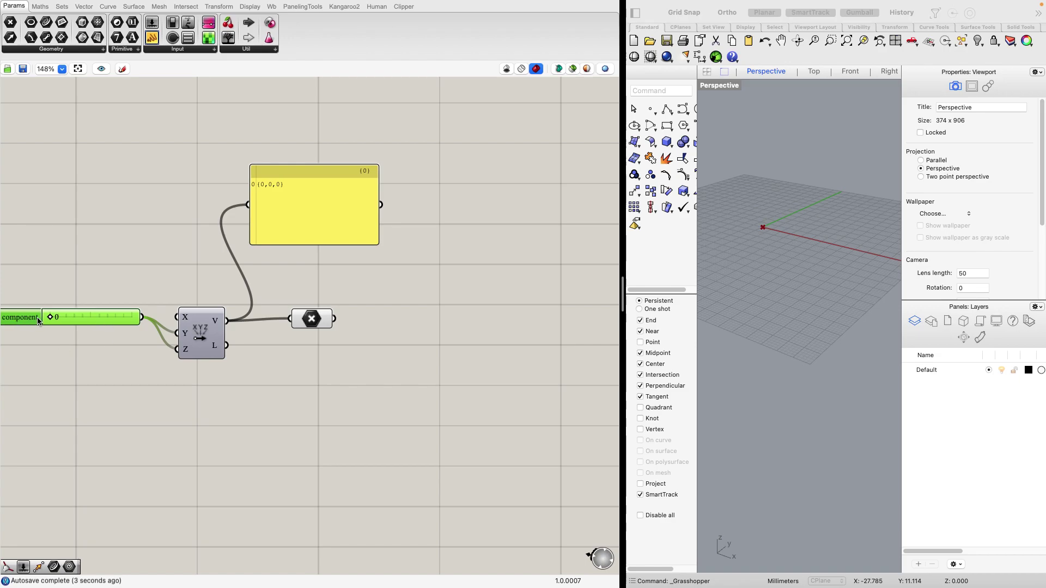
{"action": "left_click_drag", "start_coordinate": [47, 318], "coordinate": [24, 322]}
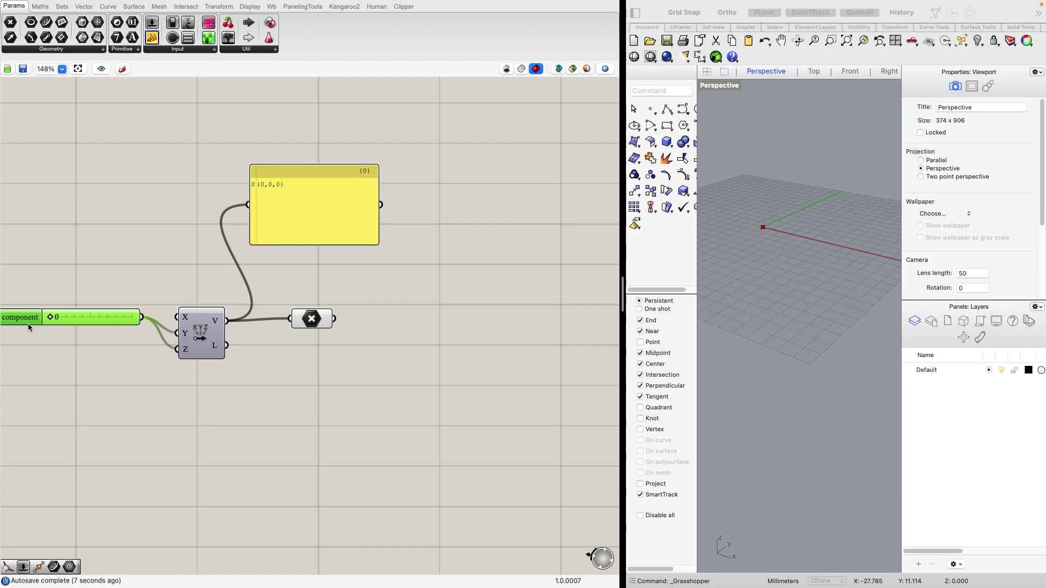
{"action": "left_click", "coordinate": [18, 322]}
{"action": "key", "text": "Delete"}
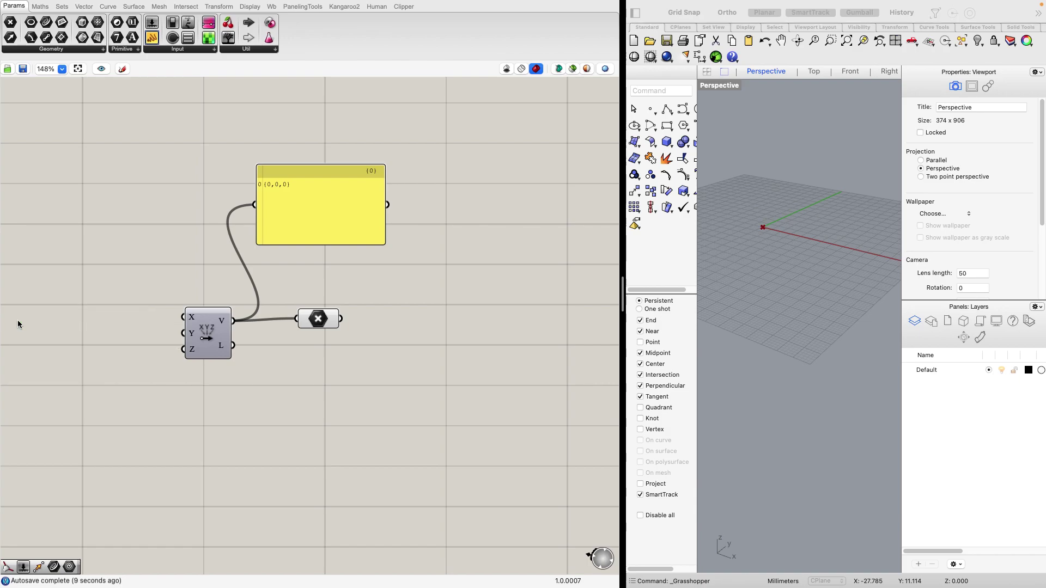
Move the panel further up, away from the Point parameter, and select the Point parameter.
{"action": "left_click", "coordinate": [346, 219]}
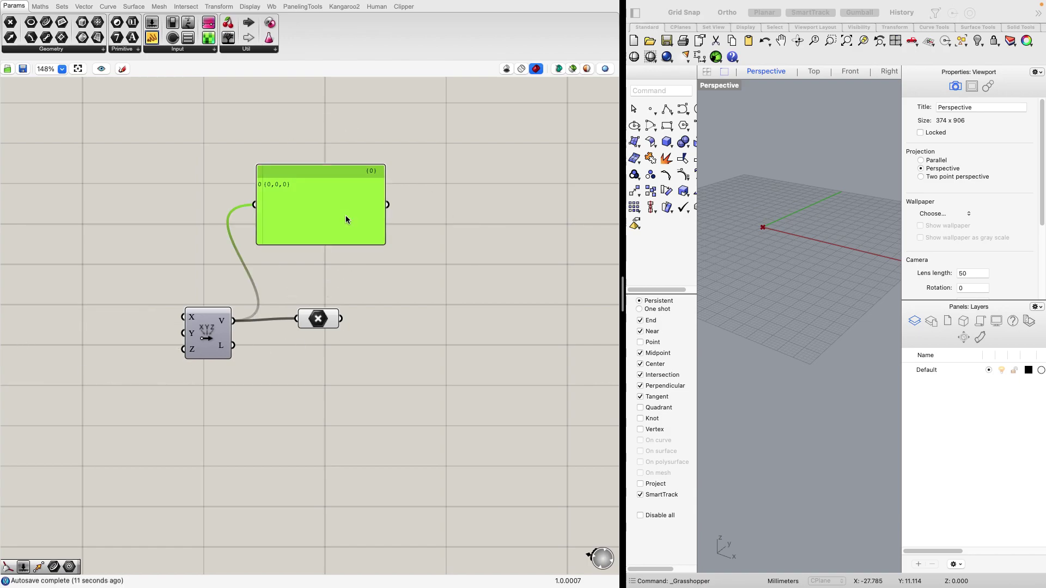
{"action": "left_click_drag", "start_coordinate": [346, 219], "coordinate": [320, 189]}
{"action": "left_click", "coordinate": [325, 323]}
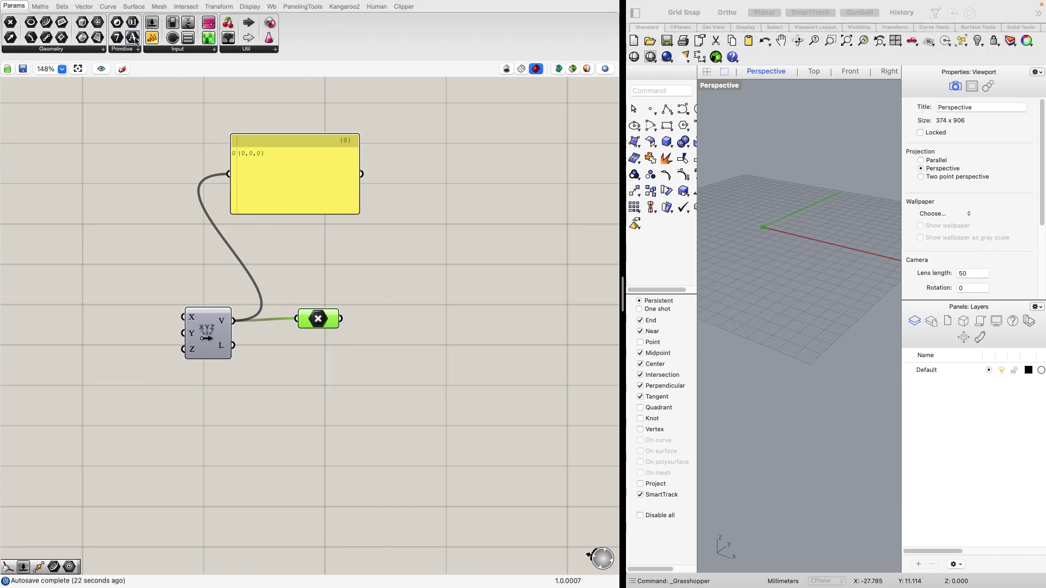
Add a Rectangle component from the curve primitives beyond the Point parameter and check its preview in the viewport.
{"action": "left_click", "coordinate": [134, 6]}
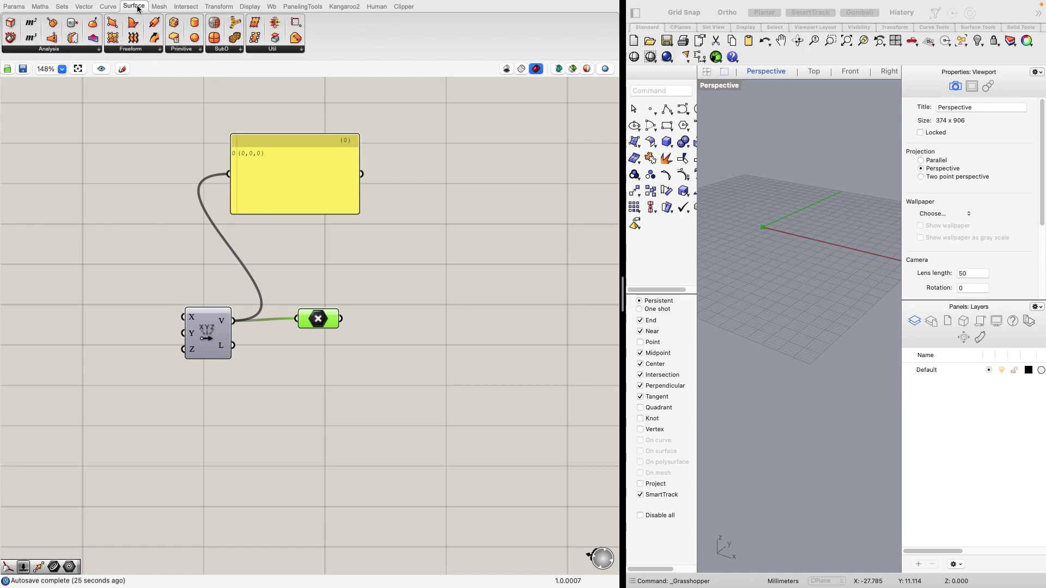
{"action": "left_click", "coordinate": [108, 6]}
{"action": "left_click", "coordinate": [120, 50]}
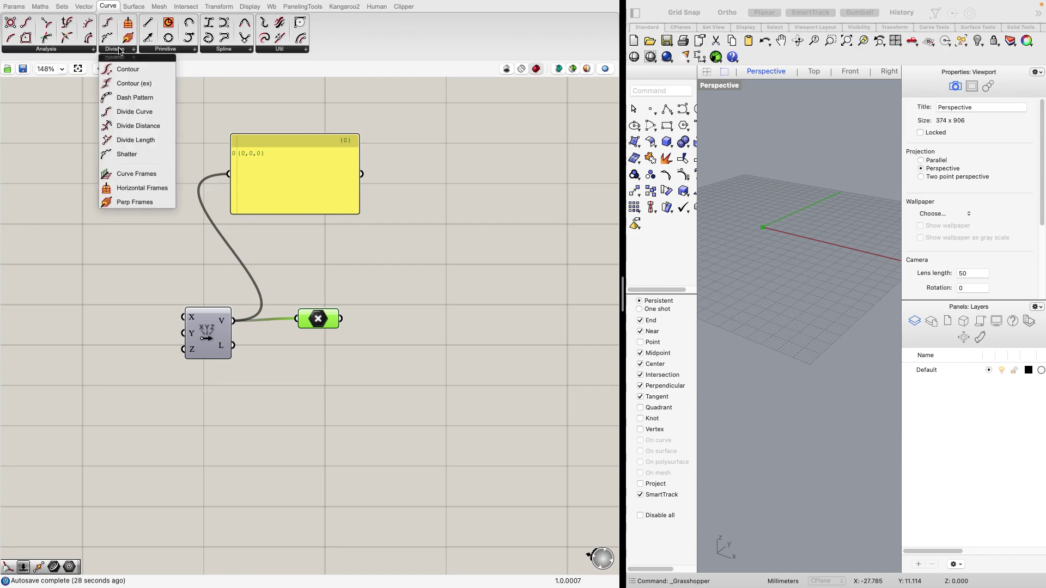
{"action": "left_click", "coordinate": [166, 50]}
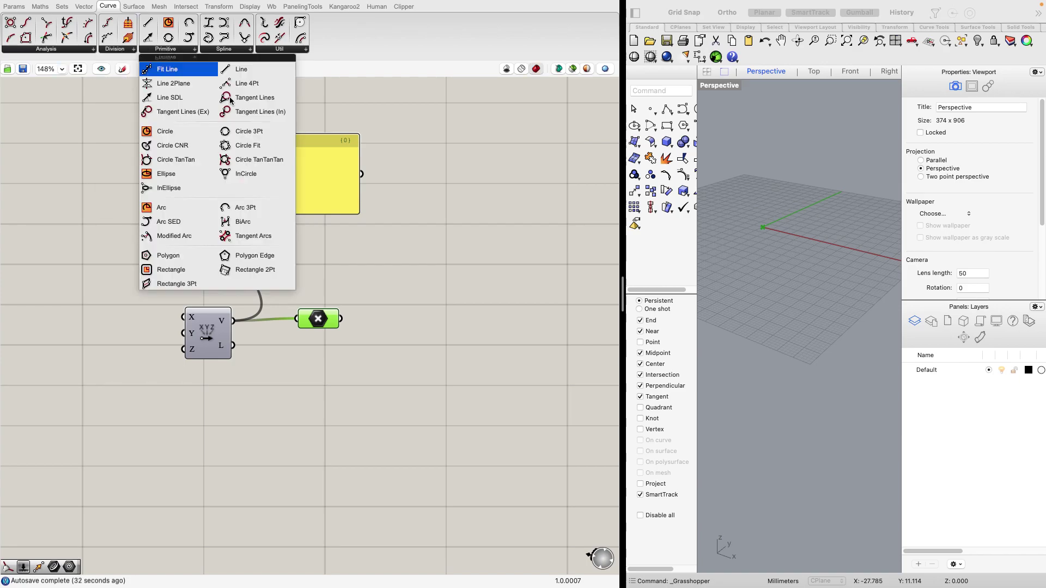
{"action": "left_click", "coordinate": [167, 275]}
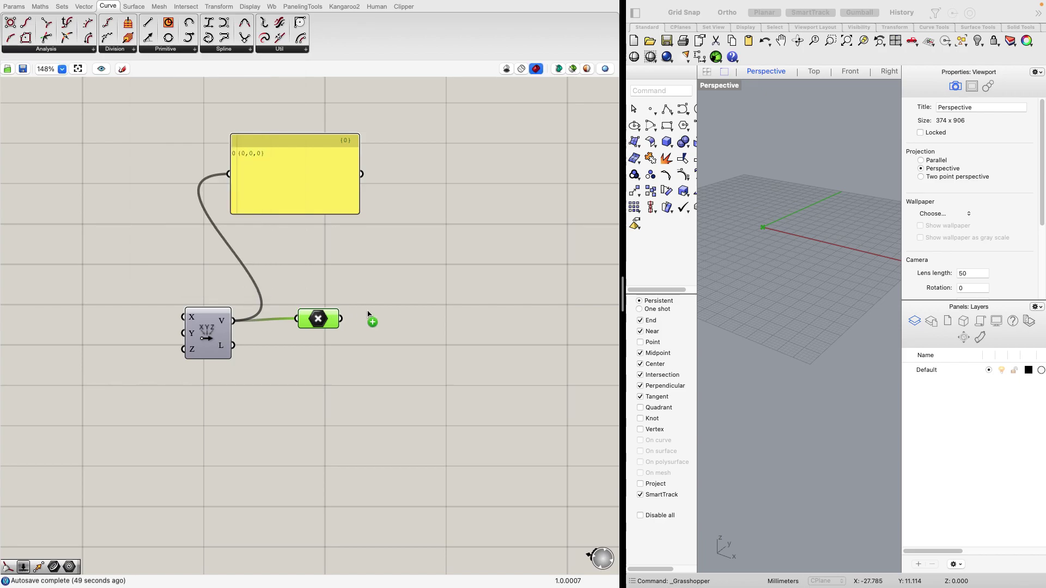
{"action": "left_click", "coordinate": [462, 251]}
{"action": "scroll", "coordinate": [794, 191], "scroll_direction": "up", "scroll_amount": 5}
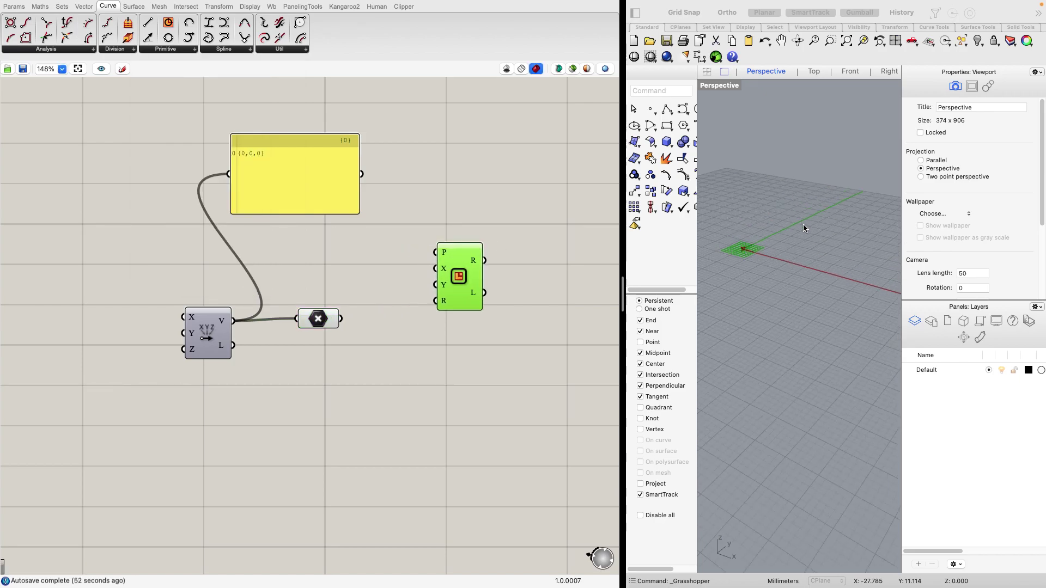
{"action": "scroll", "coordinate": [803, 224], "scroll_direction": "down", "scroll_amount": 3}
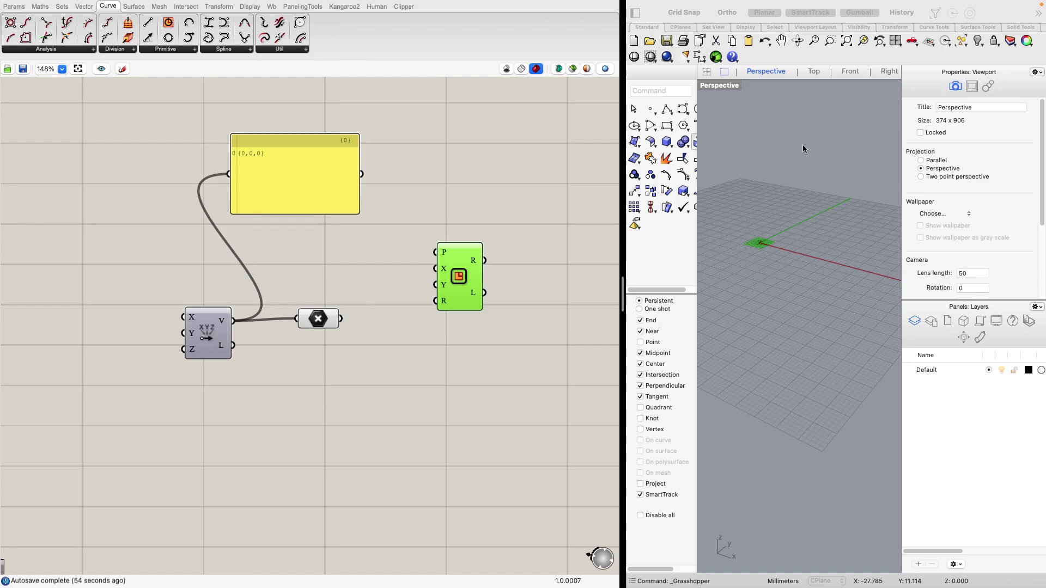
{"action": "scroll", "coordinate": [763, 233], "scroll_direction": "up", "scroll_amount": 3}
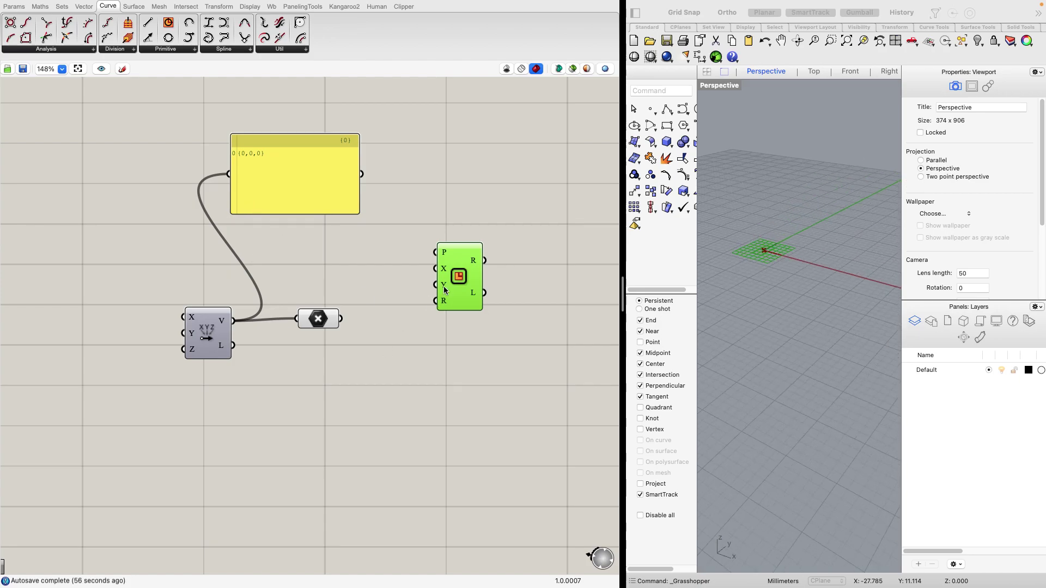
Connect the Point parameter's output to the Rectangle's P input and inspect the rectangle in the Perspective viewport.
{"action": "mouse_move", "coordinate": [446, 252]}
{"action": "left_click_drag", "start_coordinate": [363, 292], "coordinate": [464, 284]}
{"action": "scroll", "coordinate": [761, 247], "scroll_direction": "up", "scroll_amount": 5}
{"action": "scroll", "coordinate": [748, 254], "scroll_direction": "up", "scroll_amount": 2}
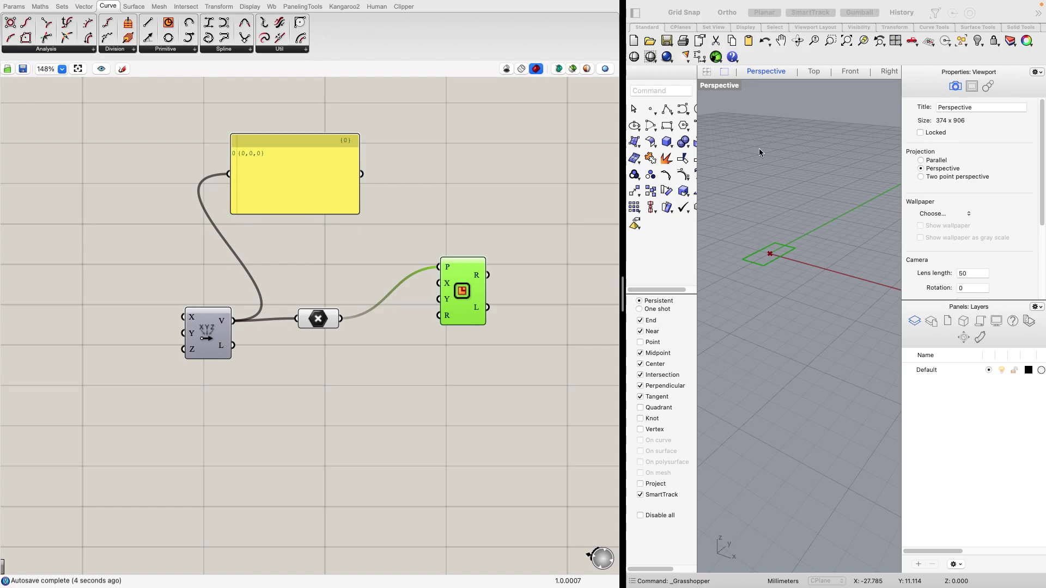
{"action": "left_click", "coordinate": [810, 62]}
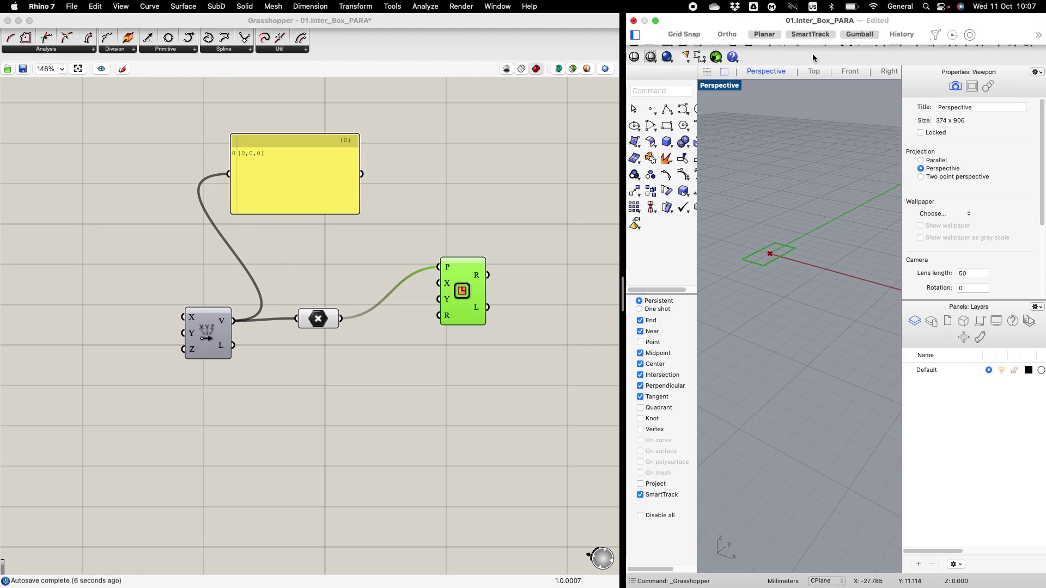
{"action": "left_click", "coordinate": [831, 43]}
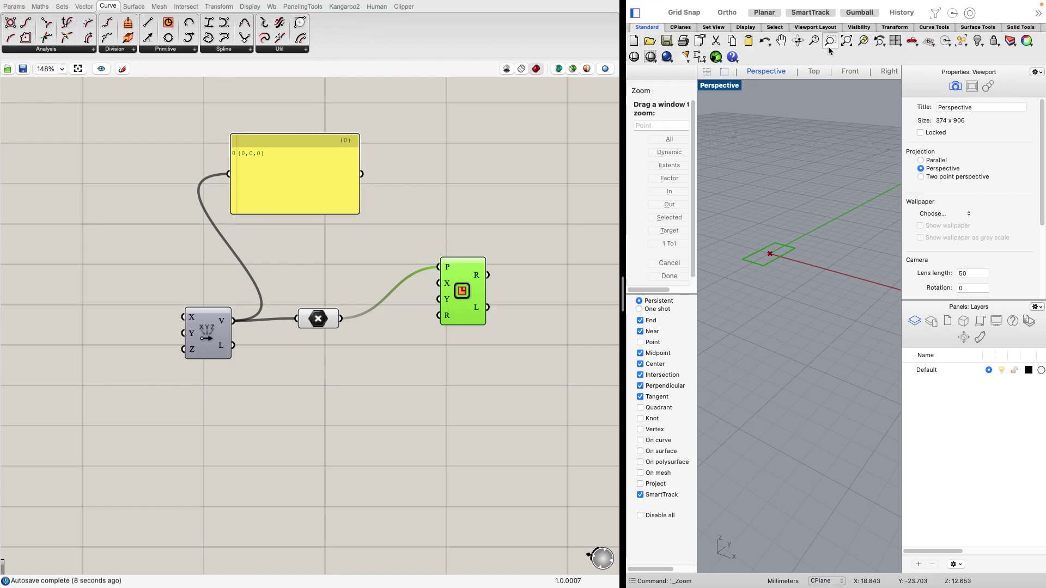
{"action": "left_click_drag", "start_coordinate": [736, 207], "coordinate": [830, 295]}
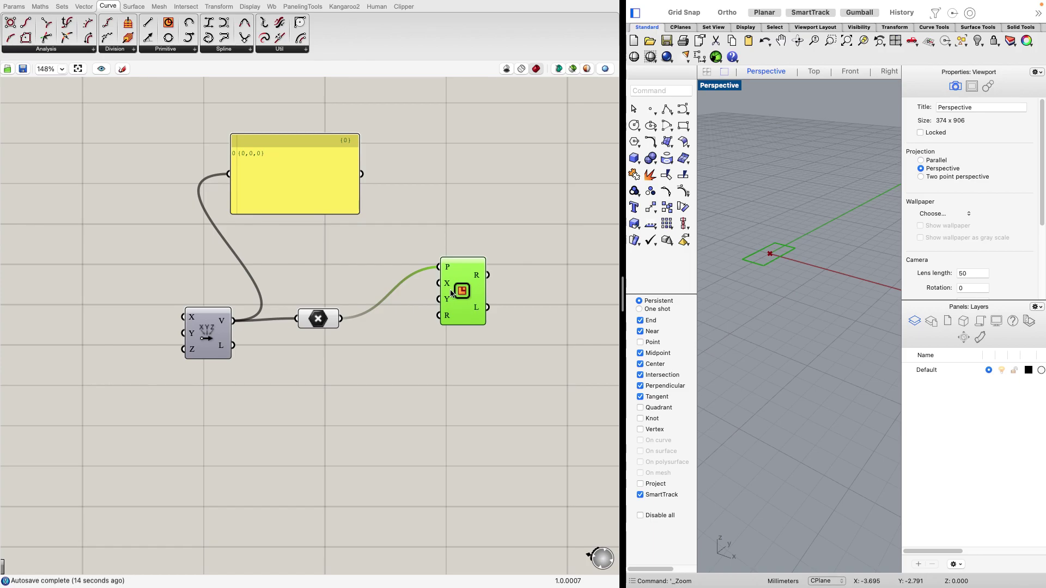
Shift the Rectangle component slightly down and raise the Point parameter to line up with its P input.
{"action": "left_click_drag", "start_coordinate": [459, 312], "coordinate": [463, 321]}
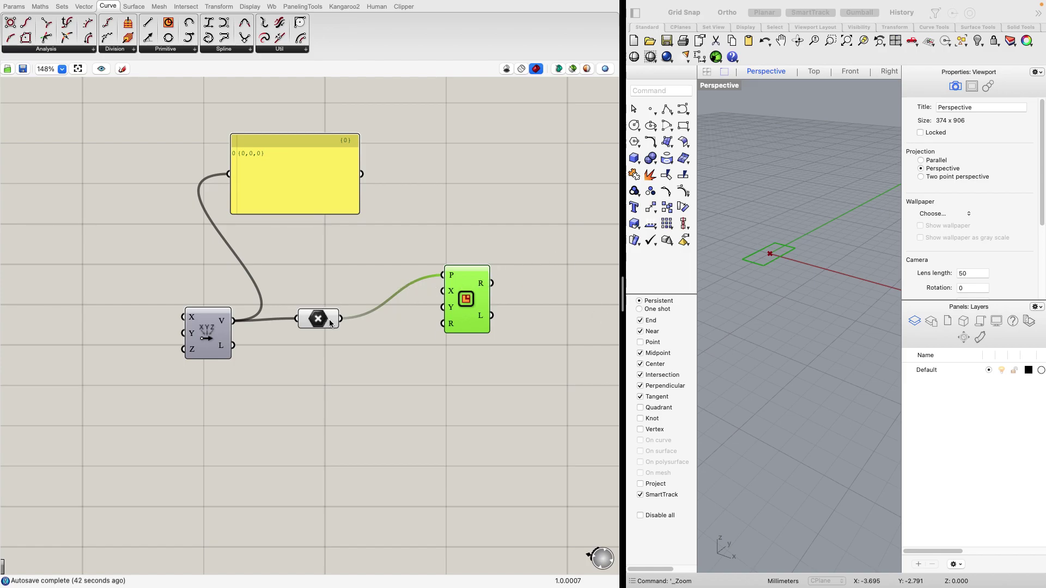
{"action": "left_click_drag", "start_coordinate": [312, 315], "coordinate": [308, 278]}
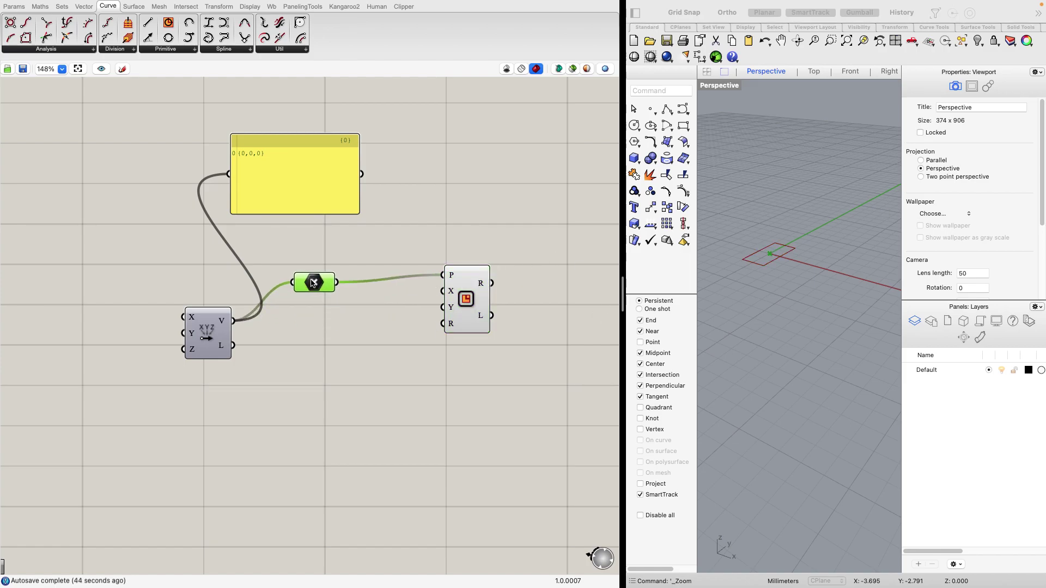
{"action": "left_click", "coordinate": [22, 50]}
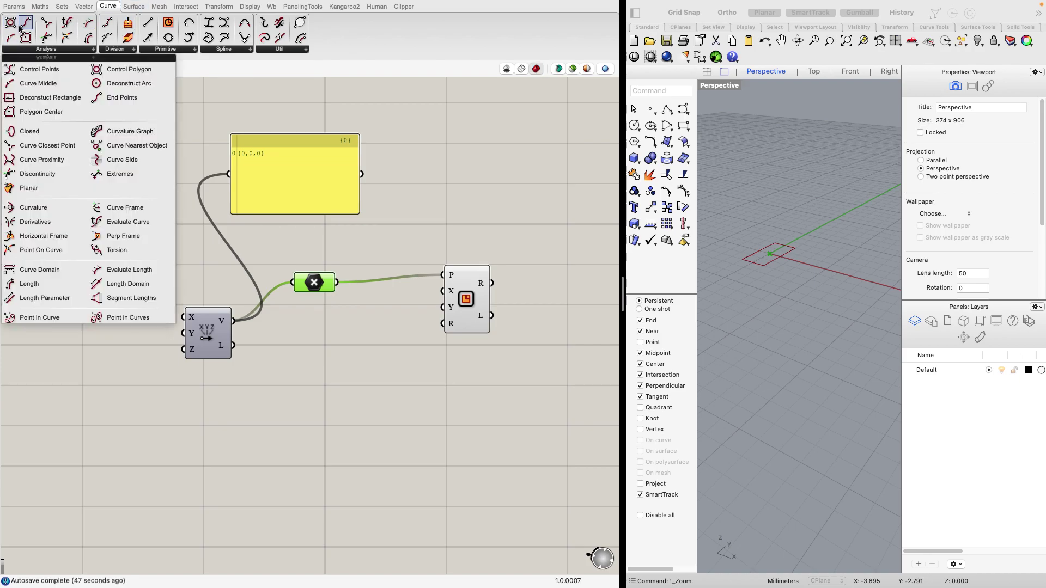
{"action": "left_click", "coordinate": [222, 72]}
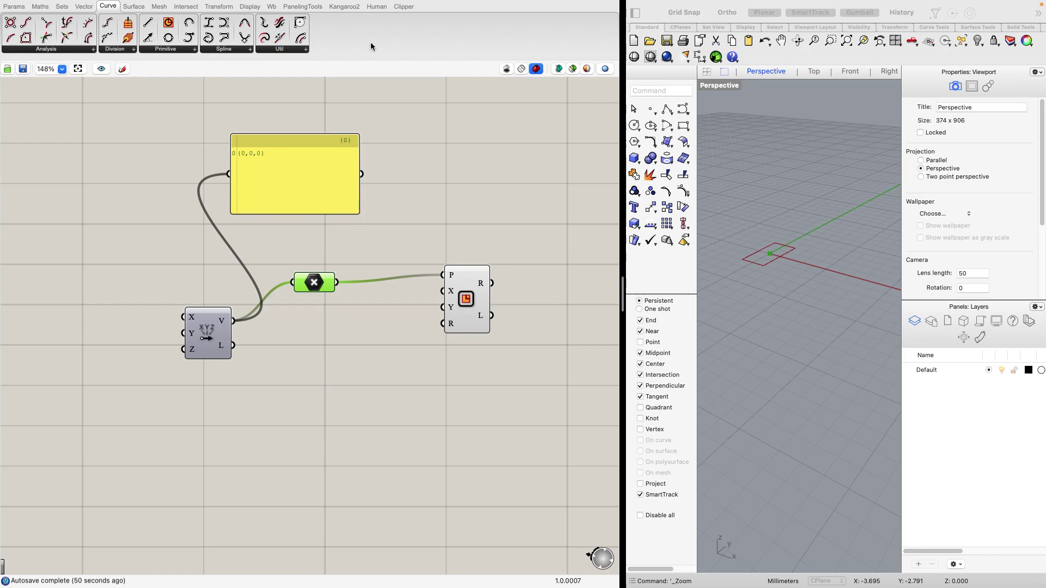
Take the Grasshopper window out of the split full-screen view and resize it as a floating window.
{"action": "mouse_move", "coordinate": [431, 2]}
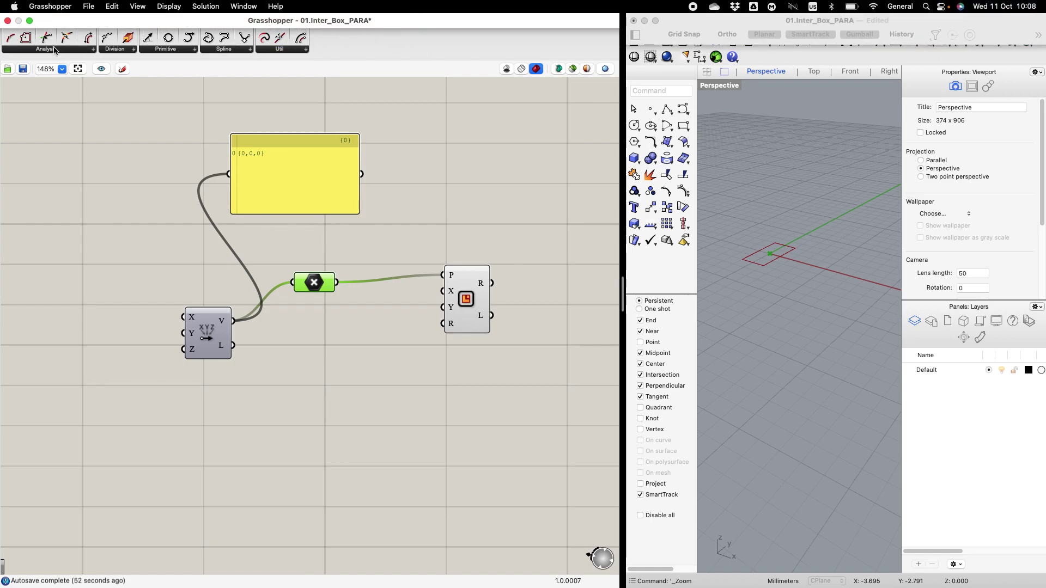
{"action": "mouse_move", "coordinate": [436, 32]}
{"action": "left_mouse_down"}
{"action": "mouse_move", "coordinate": [454, 44]}
{"action": "mouse_move", "coordinate": [431, 35]}
{"action": "left_mouse_up"}
{"action": "left_click", "coordinate": [29, 21]}
{"action": "left_click_drag", "start_coordinate": [207, 25], "coordinate": [83, 21]}
{"action": "left_click", "coordinate": [94, 39]}
{"action": "left_click_drag", "start_coordinate": [783, 489], "coordinate": [697, 570]}
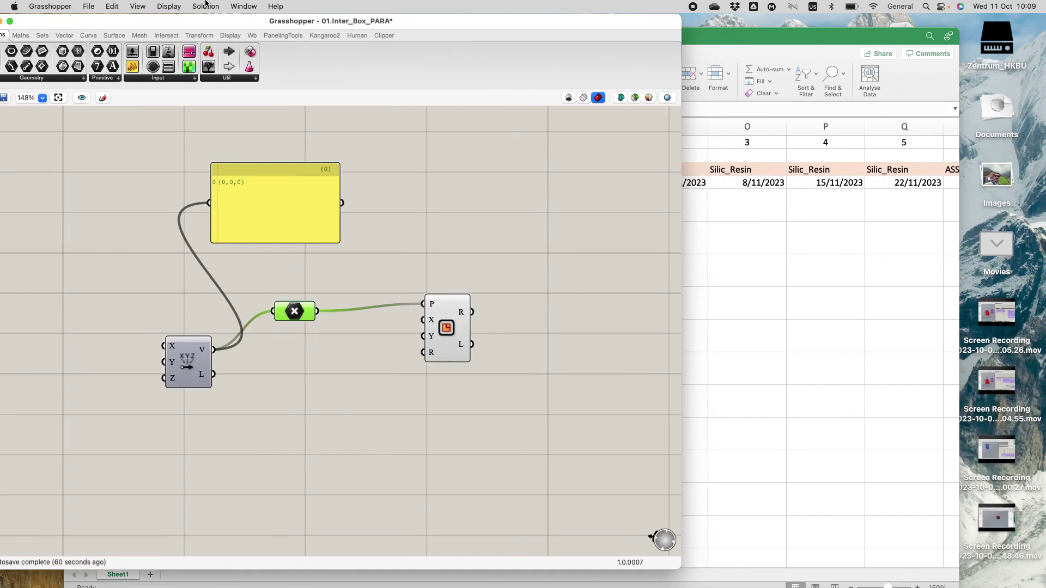
Switch to Rhino and take its window out of full screen.
{"action": "mouse_move", "coordinate": [624, 587]}
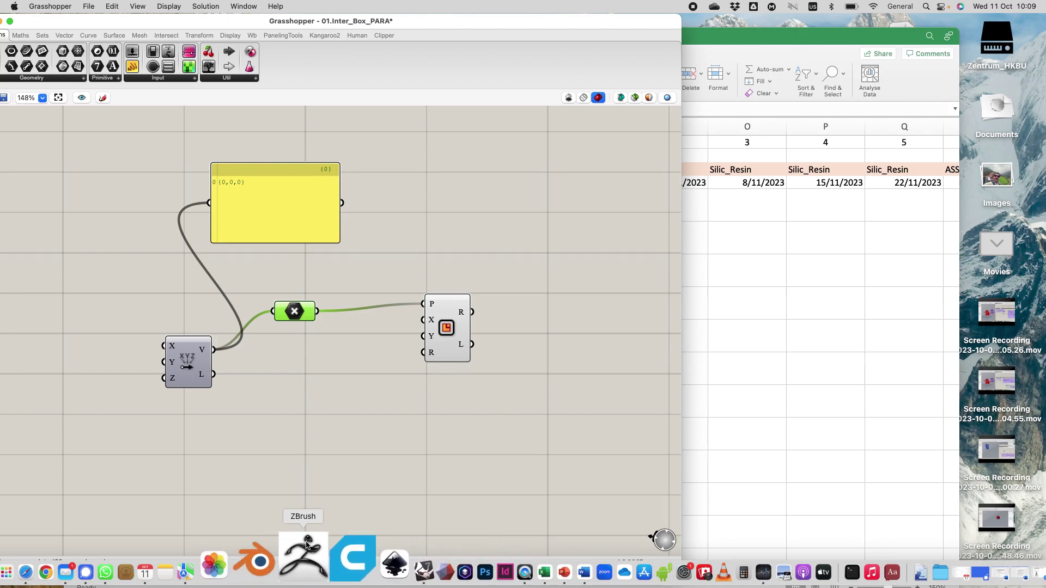
{"action": "left_click", "coordinate": [365, 548]}
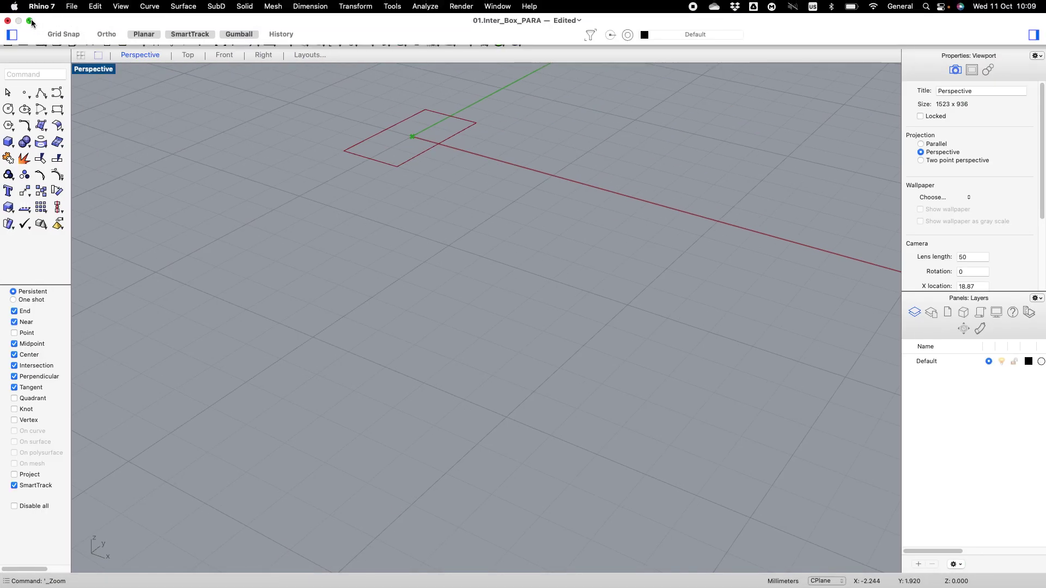
{"action": "left_click", "coordinate": [31, 23]}
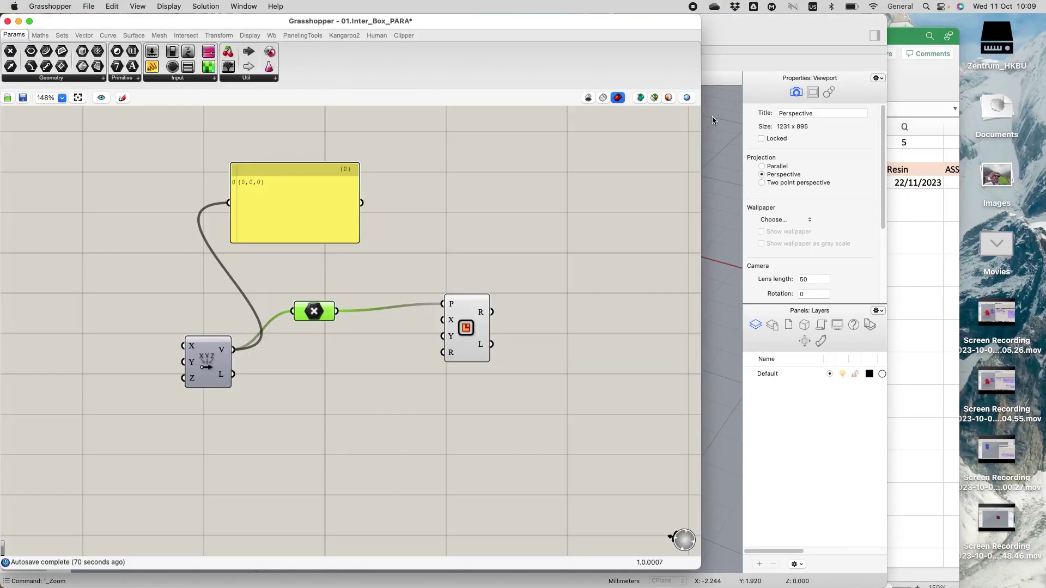
Separate the overlapping Rhino and Grasshopper windows and minimize the Excel window that lies between them.
{"action": "left_click", "coordinate": [751, 44]}
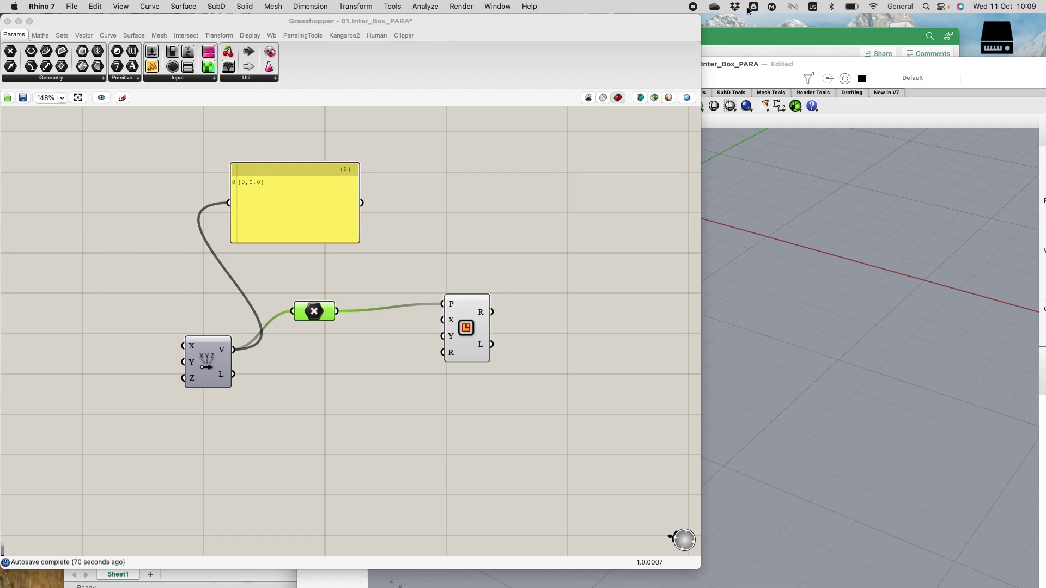
{"action": "left_click_drag", "start_coordinate": [681, 19], "coordinate": [422, 92]}
{"action": "mouse_move", "coordinate": [648, 31]}
{"action": "left_mouse_down"}
{"action": "mouse_move", "coordinate": [670, 34]}
{"action": "mouse_move", "coordinate": [639, 27]}
{"action": "left_mouse_up"}
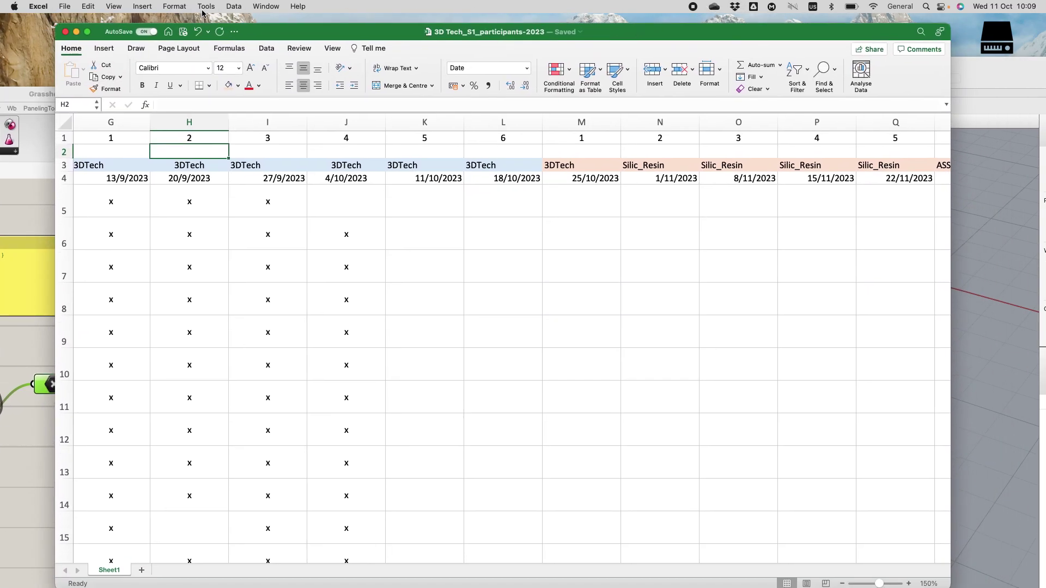
{"action": "left_click", "coordinate": [78, 34]}
{"action": "left_click_drag", "start_coordinate": [641, 85], "coordinate": [836, 24]}
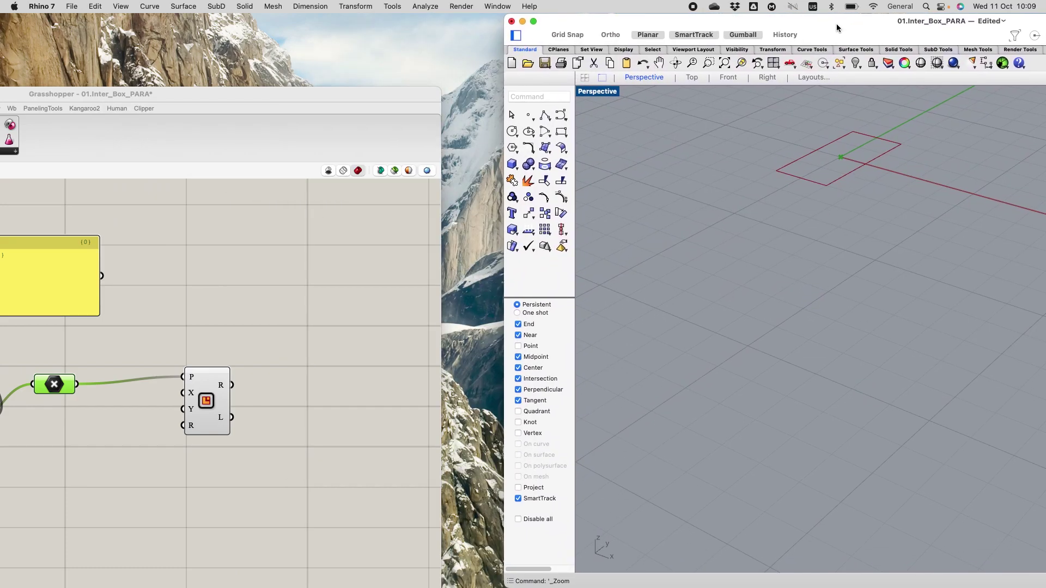
Place the Grasshopper and Rhino windows side by side, with the whole construction grid in the Perspective viewport.
{"action": "right_click", "coordinate": [845, 259]}
{"action": "left_click", "coordinate": [742, 228]}
{"action": "scroll", "coordinate": [757, 237], "scroll_direction": "down", "scroll_amount": 1}
{"action": "scroll", "coordinate": [757, 237], "scroll_direction": "down", "scroll_amount": 6}
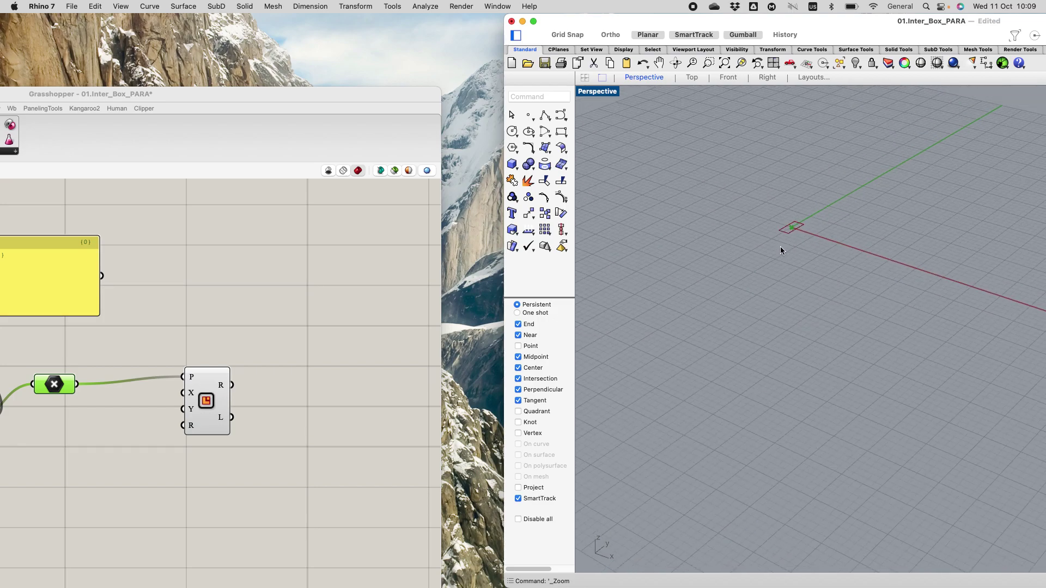
{"action": "scroll", "coordinate": [760, 207], "scroll_direction": "down", "scroll_amount": 7}
{"action": "scroll", "coordinate": [767, 195], "scroll_direction": "up", "scroll_amount": 2}
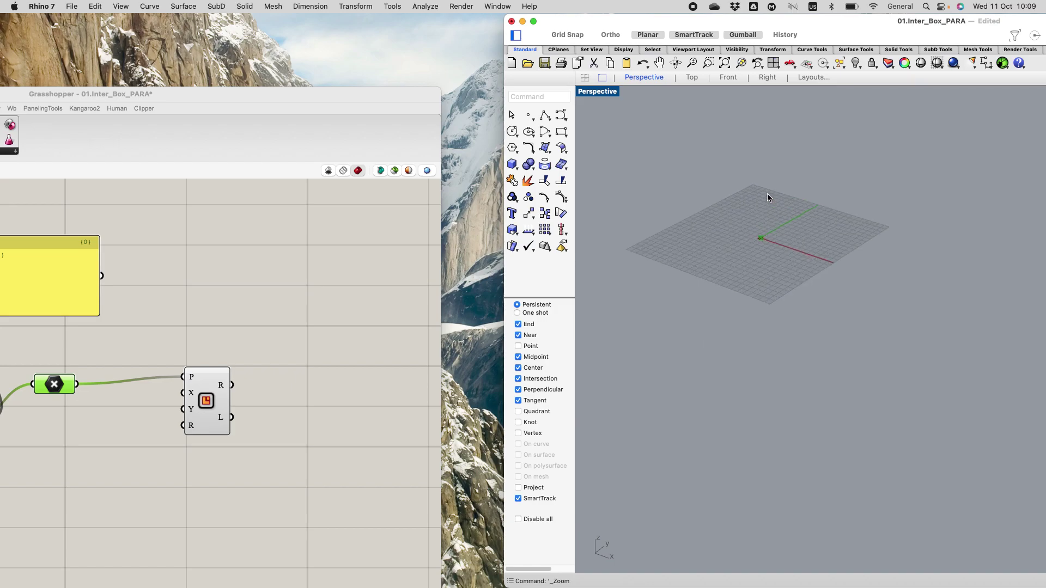
{"action": "left_click_drag", "start_coordinate": [638, 24], "coordinate": [753, 27]}
{"action": "left_click_drag", "start_coordinate": [231, 99], "coordinate": [511, 31]}
Add a number slider with value 50 below the Point parameter and connect it to the Rectangle's Y input.
{"action": "scroll", "coordinate": [514, 332], "scroll_direction": "up", "scroll_amount": 3}
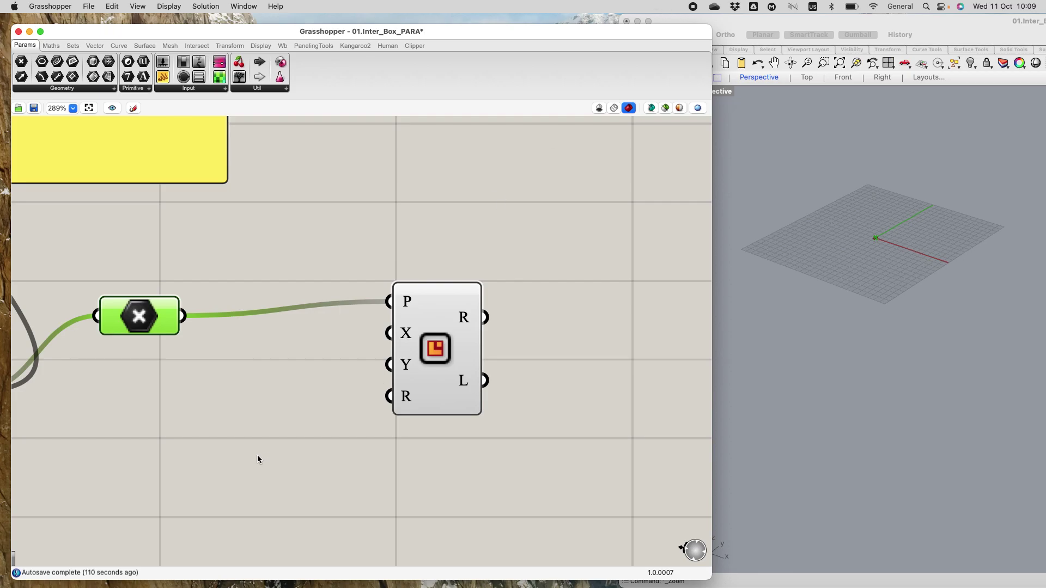
{"action": "double_click", "coordinate": [216, 405]}
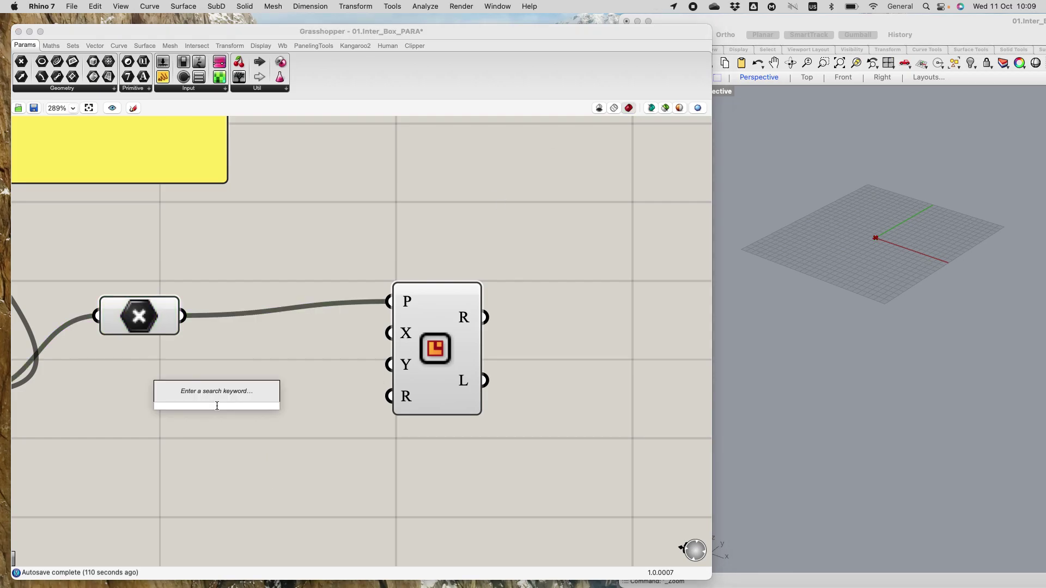
{"action": "type", "text": "50"}
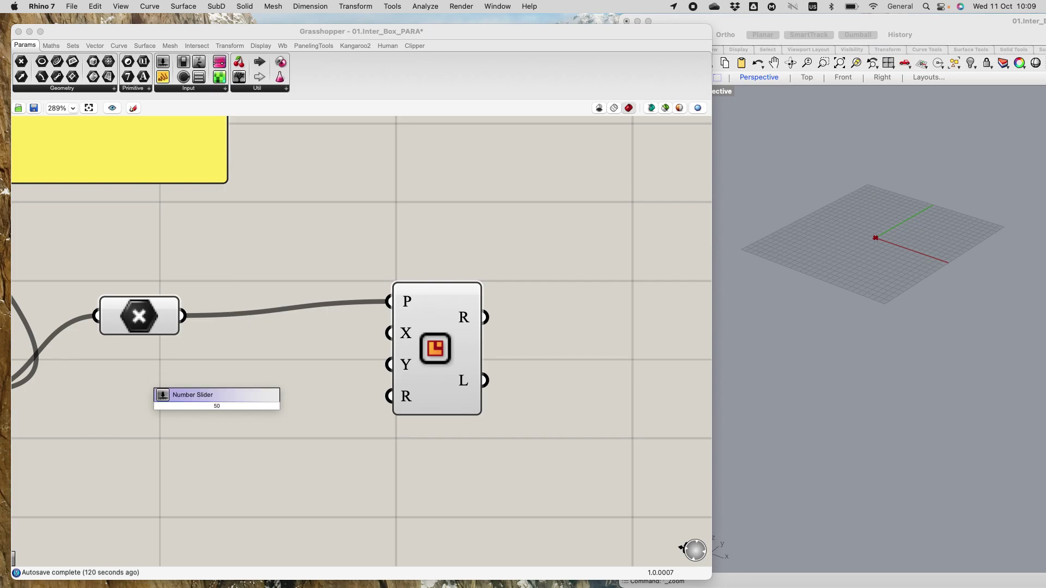
{"action": "key", "text": "Return"}
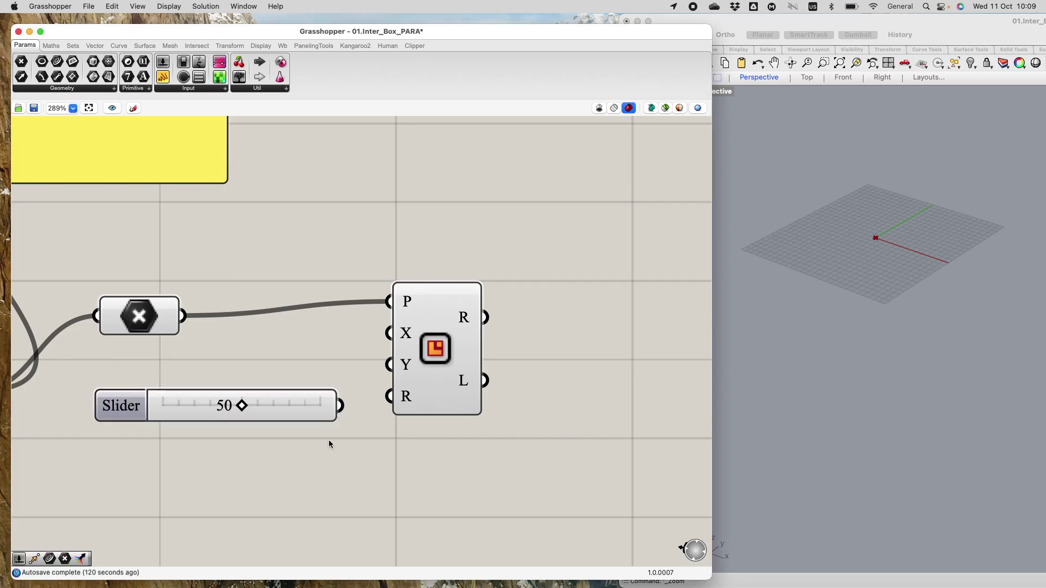
{"action": "left_click_drag", "start_coordinate": [341, 406], "coordinate": [388, 365]}
Inspect the elongated rectangle in the Perspective viewport and move the Rectangle component slightly up, above the Y Size slider.
{"action": "scroll", "coordinate": [916, 194], "scroll_direction": "up", "scroll_amount": 7}
{"action": "scroll", "coordinate": [800, 326], "scroll_direction": "up", "scroll_amount": 3}
{"action": "left_click_drag", "start_coordinate": [444, 319], "coordinate": [464, 317]}
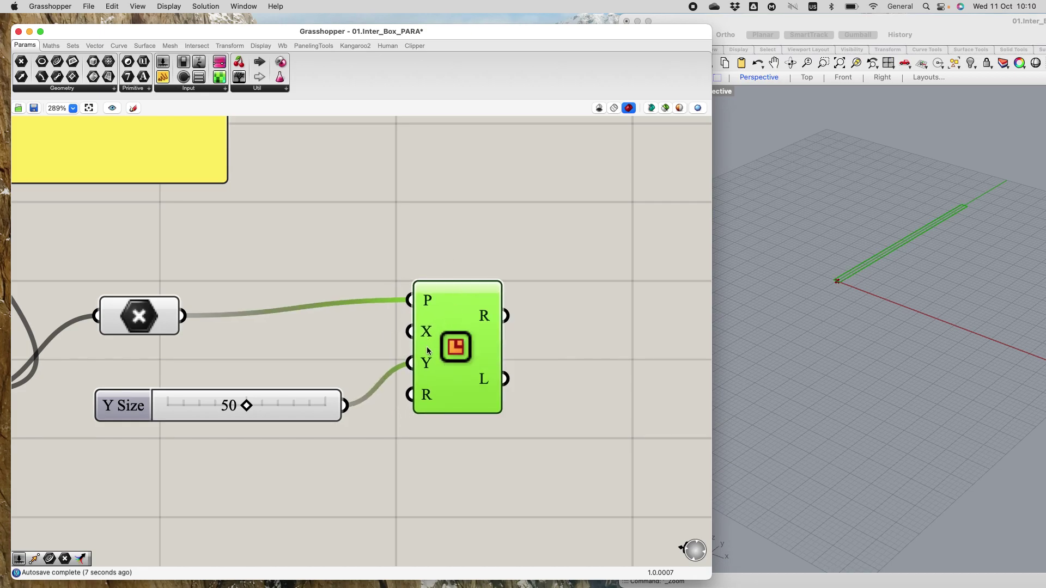
{"action": "scroll", "coordinate": [922, 212], "scroll_direction": "up", "scroll_amount": 8}
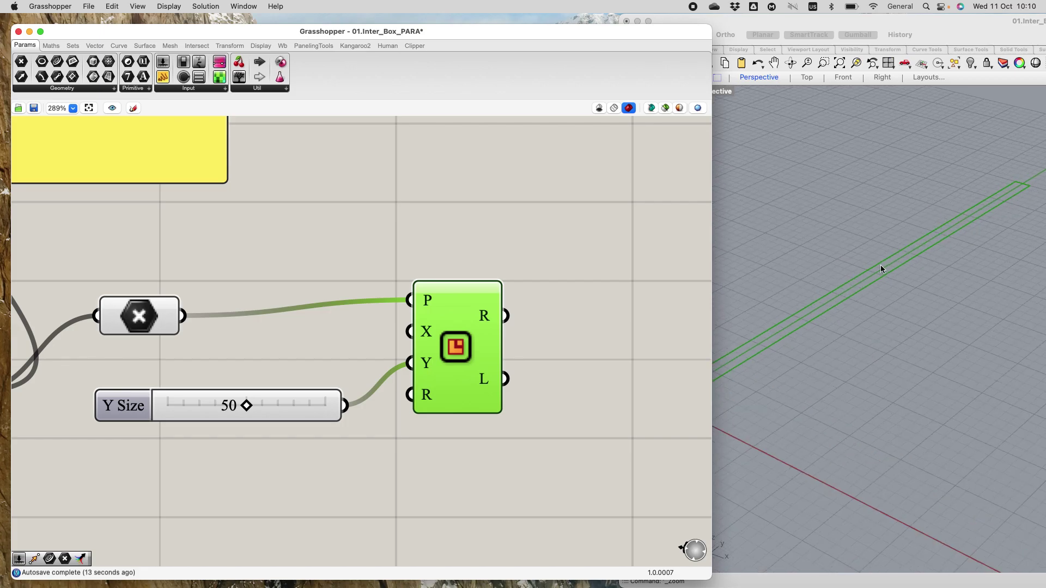
{"action": "scroll", "coordinate": [953, 239], "scroll_direction": "down", "scroll_amount": 3}
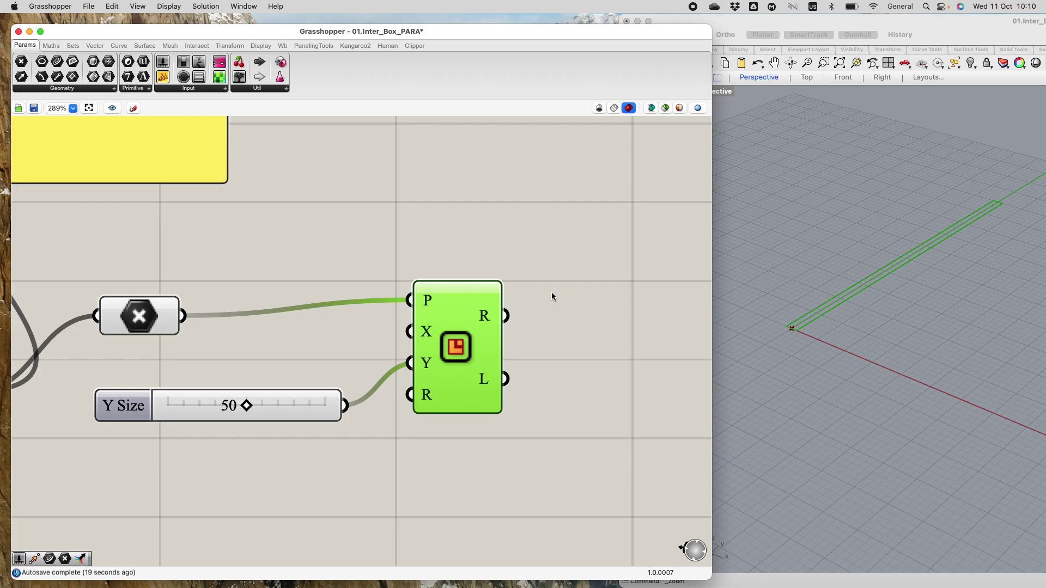
{"action": "left_click_drag", "start_coordinate": [451, 296], "coordinate": [432, 274]}
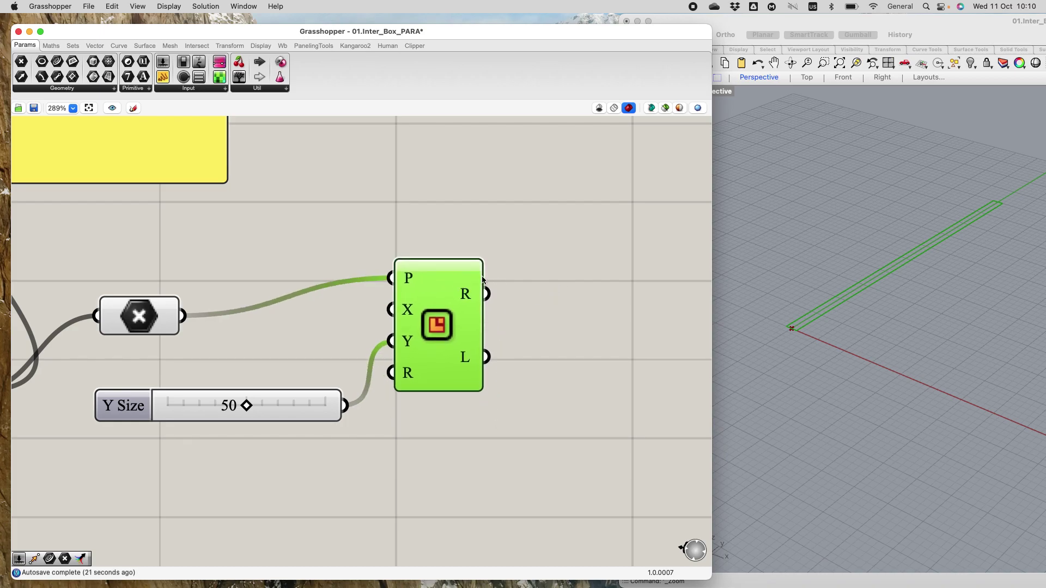
Add a Boundary Surfaces component beyond the Rectangle and connect the Rectangle's R output to its E input.
{"action": "left_click", "coordinate": [146, 47]}
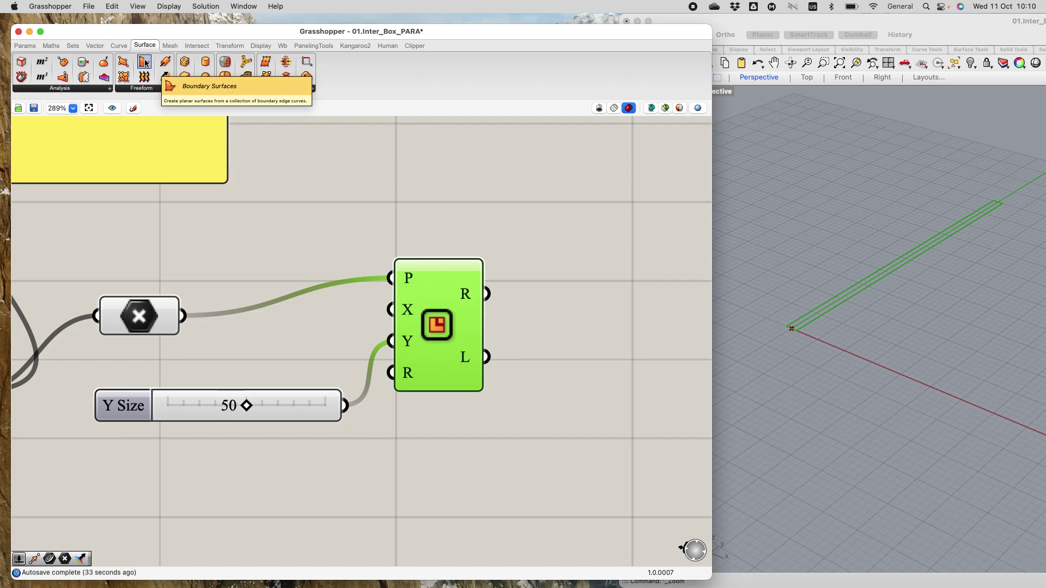
{"action": "left_click_drag", "start_coordinate": [597, 304], "coordinate": [597, 304]}
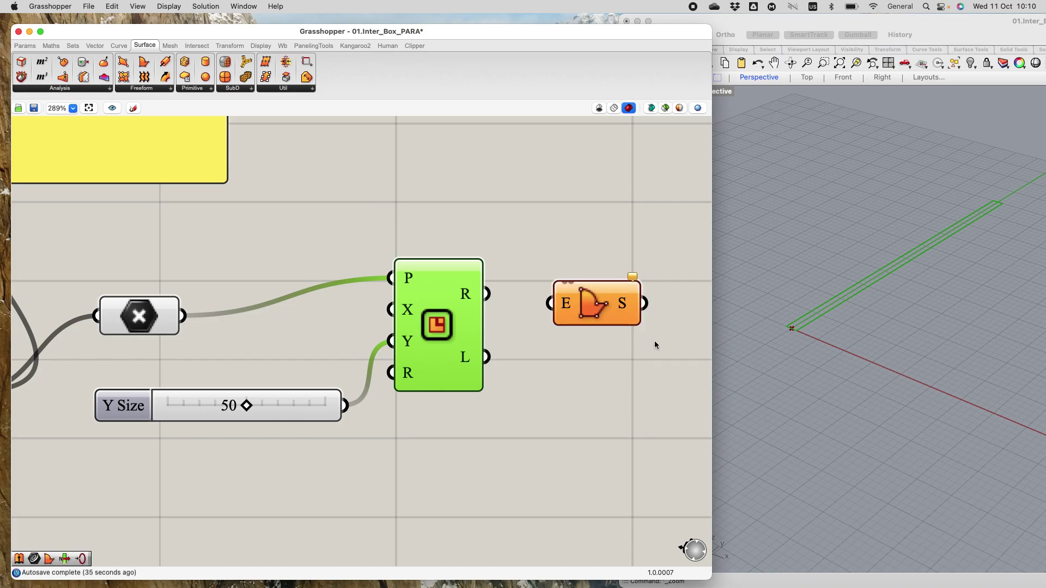
{"action": "left_click_drag", "start_coordinate": [489, 294], "coordinate": [550, 303]}
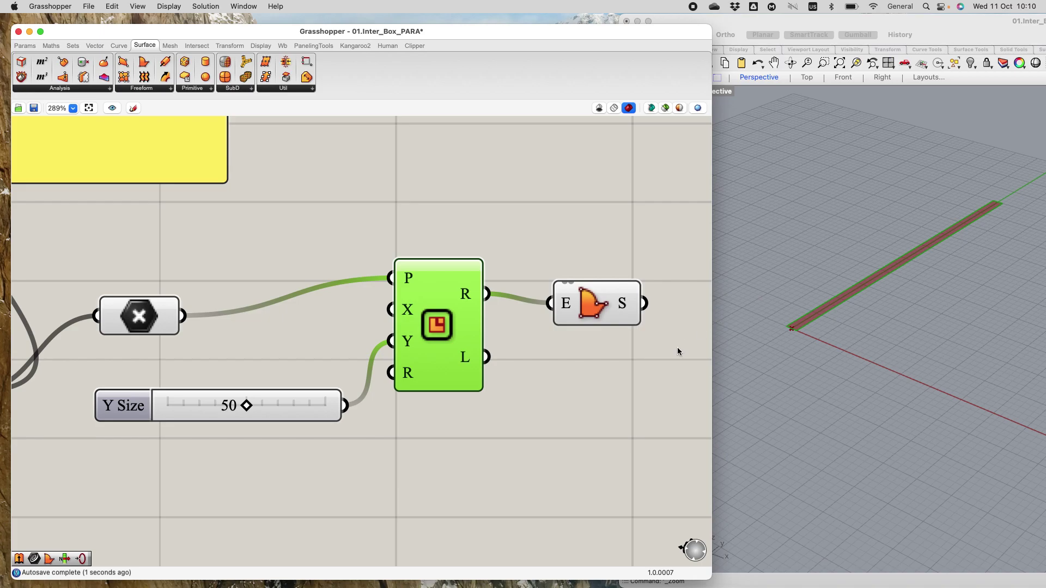
{"action": "scroll", "coordinate": [958, 263], "scroll_direction": "up", "scroll_amount": 2}
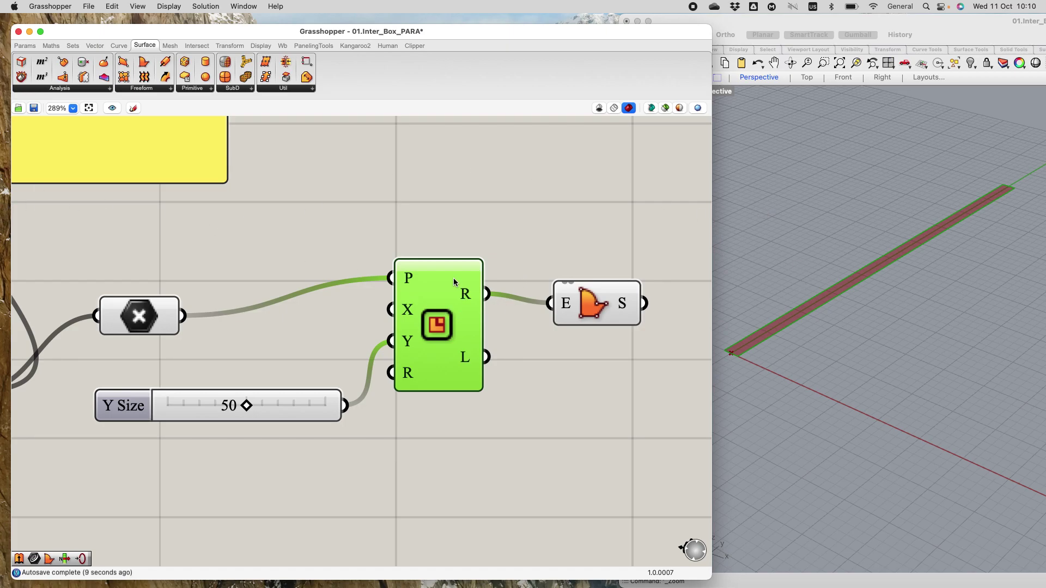
Move the Vector XYZ component away from the chain and line up the Point parameter with the Rectangle's P input.
{"action": "scroll", "coordinate": [447, 270], "scroll_direction": "down", "scroll_amount": 6}
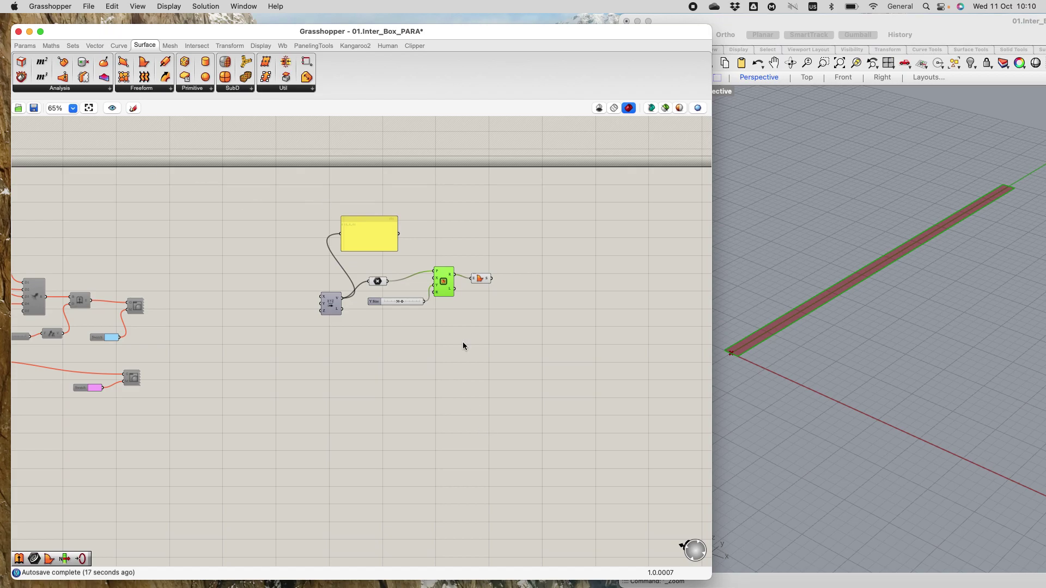
{"action": "scroll", "coordinate": [468, 316], "scroll_direction": "up", "scroll_amount": 2}
{"action": "scroll", "coordinate": [462, 329], "scroll_direction": "up", "scroll_amount": 1}
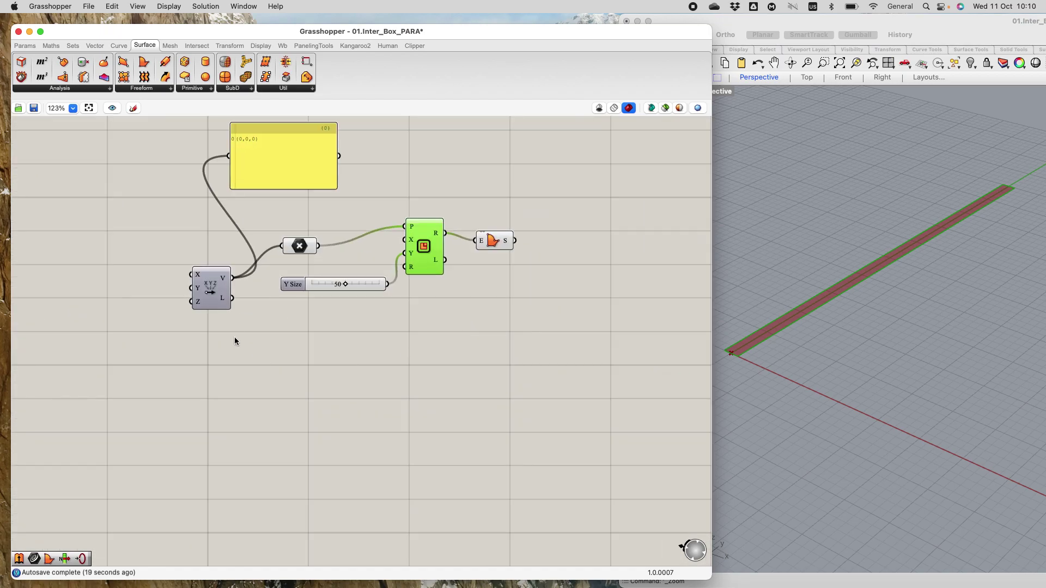
{"action": "left_click_drag", "start_coordinate": [206, 309], "coordinate": [151, 277]}
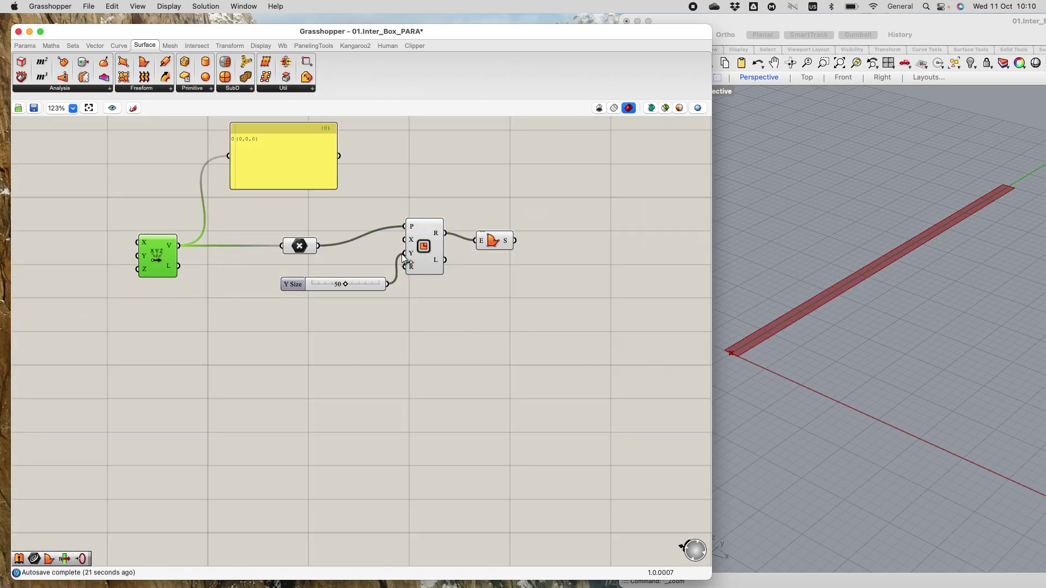
{"action": "left_click_drag", "start_coordinate": [305, 255], "coordinate": [242, 227]}
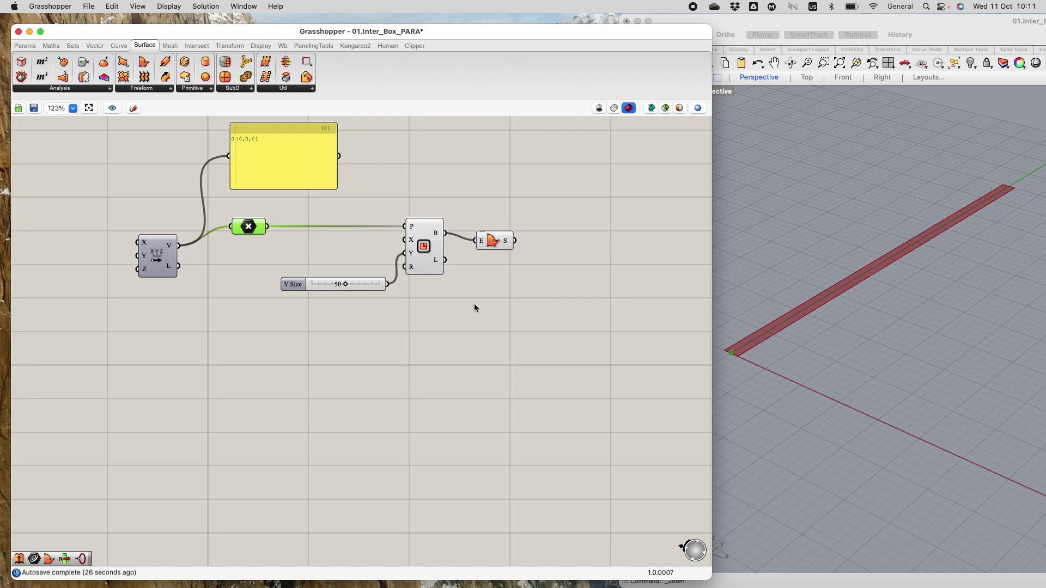
Duplicate the Y Size slider, Rectangle and Boundary Surfaces components and place the copies directly below the originals.
{"action": "left_click_drag", "start_coordinate": [269, 200], "coordinate": [520, 367]}
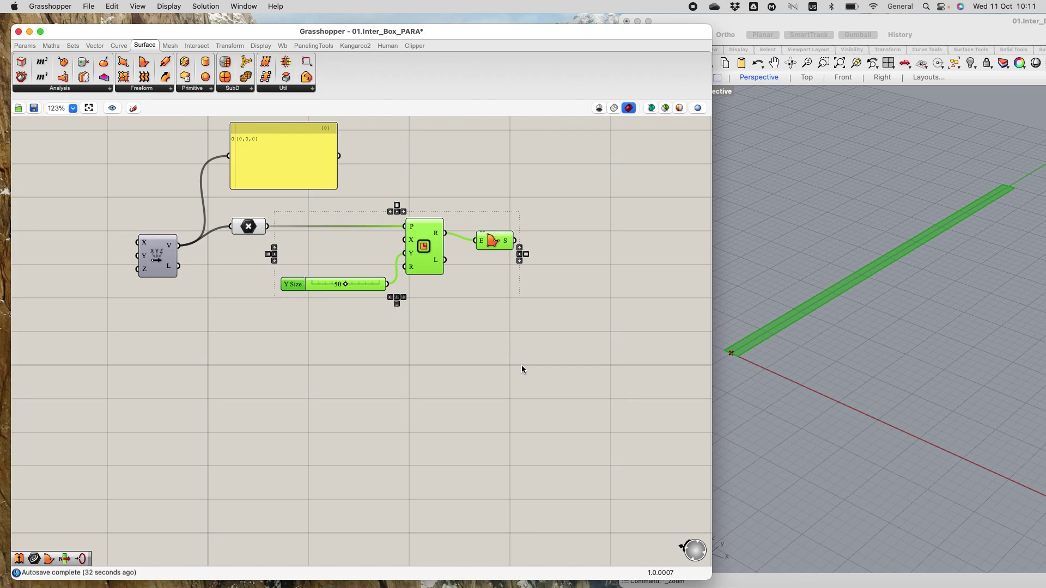
{"action": "key", "text": "super+c"}
{"action": "key", "text": "super+v"}
{"action": "left_click_drag", "start_coordinate": [439, 275], "coordinate": [436, 362]}
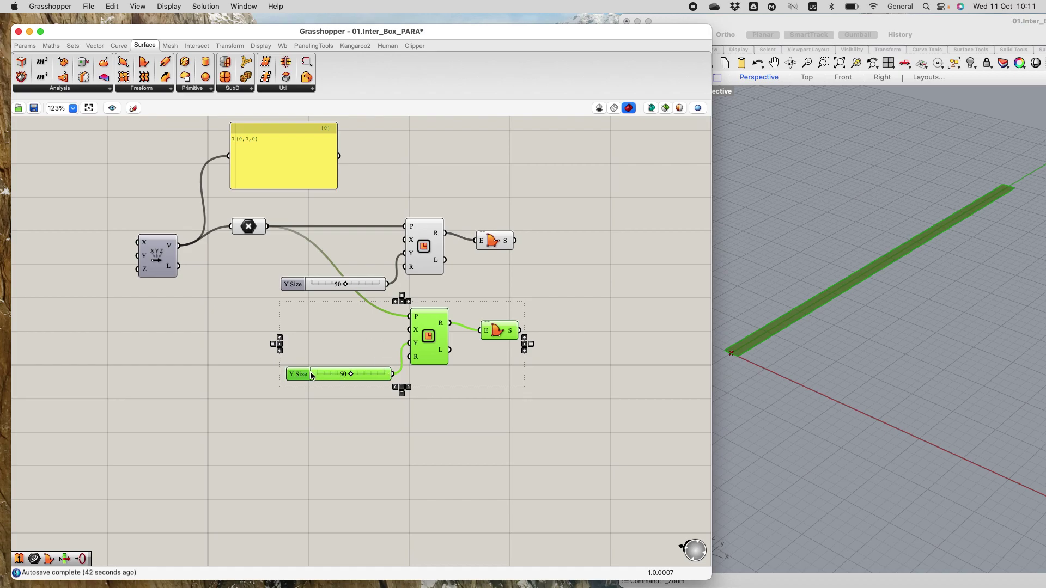
Rewire the duplicated slider from the lower Rectangle's Y input to its X input and check the surface in Rhino.
{"action": "left_click", "coordinate": [316, 396]}
{"action": "left_click_drag", "start_coordinate": [302, 380], "coordinate": [266, 369]}
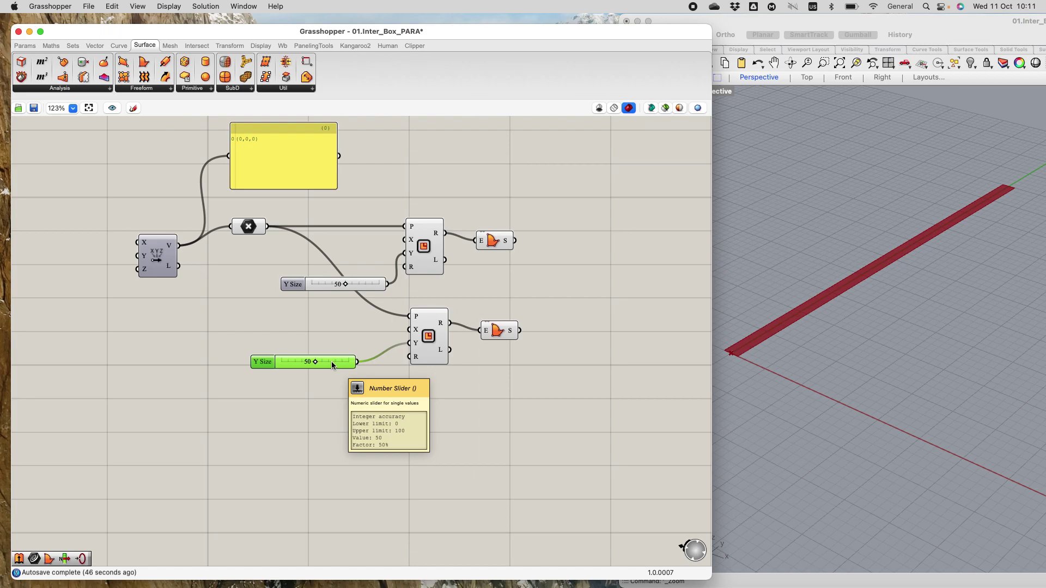
{"action": "right_click", "coordinate": [417, 349]}
{"action": "mouse_move", "coordinate": [463, 377]}
{"action": "left_click", "coordinate": [594, 383]}
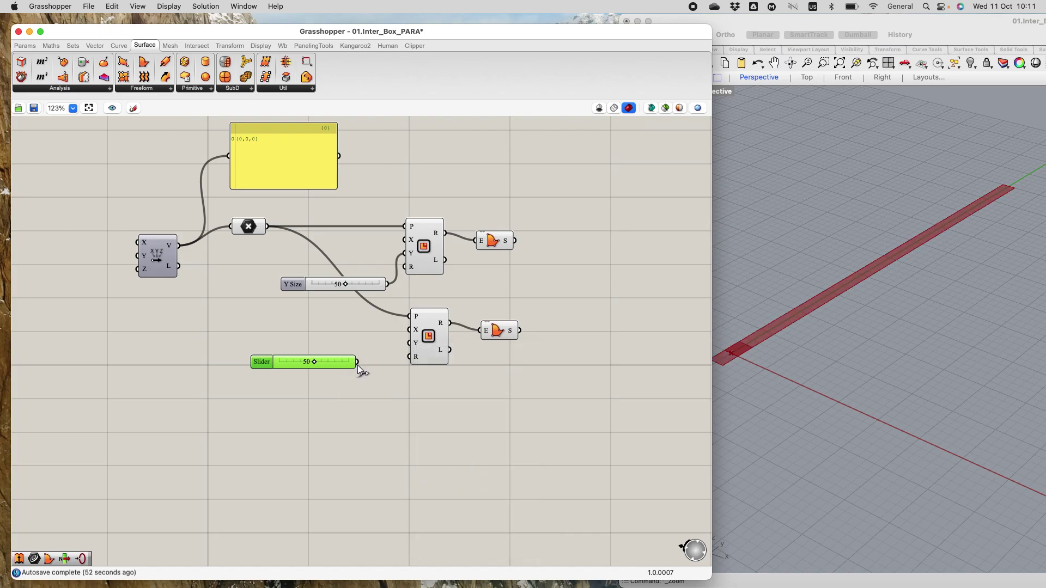
{"action": "left_click_drag", "start_coordinate": [384, 328], "coordinate": [409, 330]}
{"action": "left_click", "coordinate": [487, 403]}
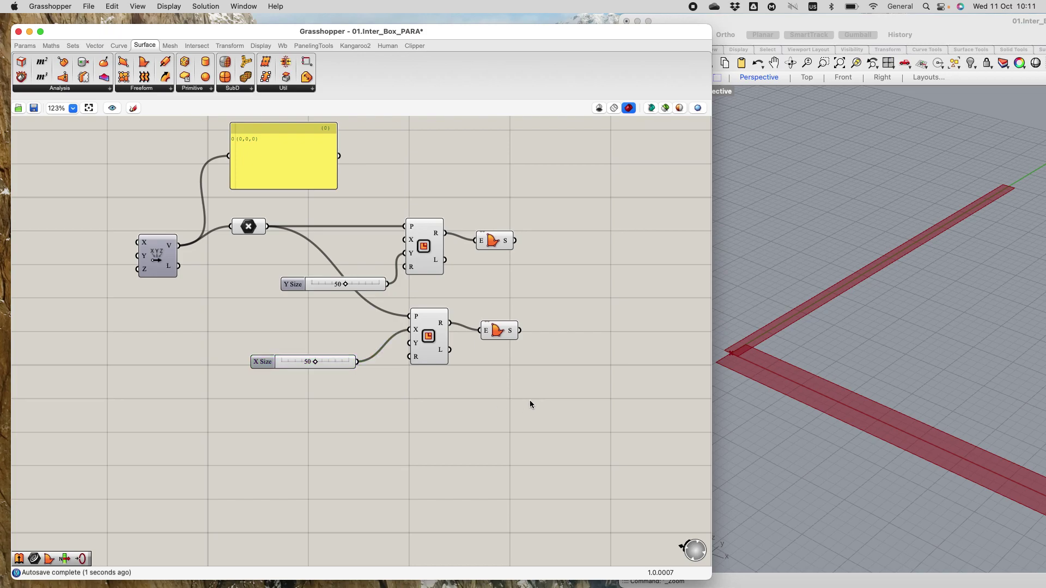
{"action": "left_click", "coordinate": [776, 399]}
Raise the X Size slider closer to the level of the lower Rectangle's X input and set its value to 24.
{"action": "left_click_drag", "start_coordinate": [251, 362], "coordinate": [251, 345]}
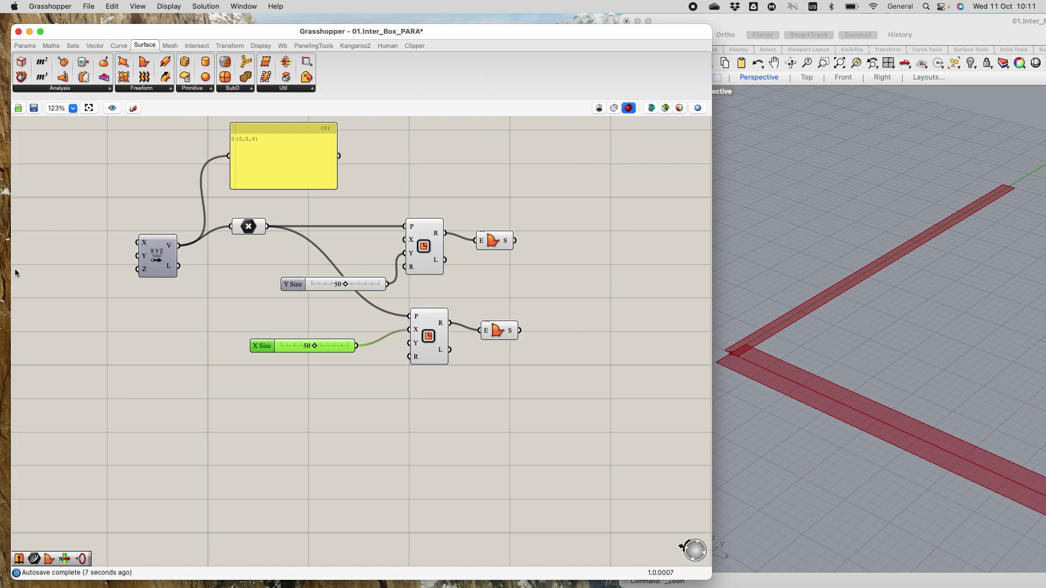
{"action": "left_click_drag", "start_coordinate": [314, 346], "coordinate": [328, 346]}
{"action": "left_click_drag", "start_coordinate": [328, 349], "coordinate": [296, 346]}
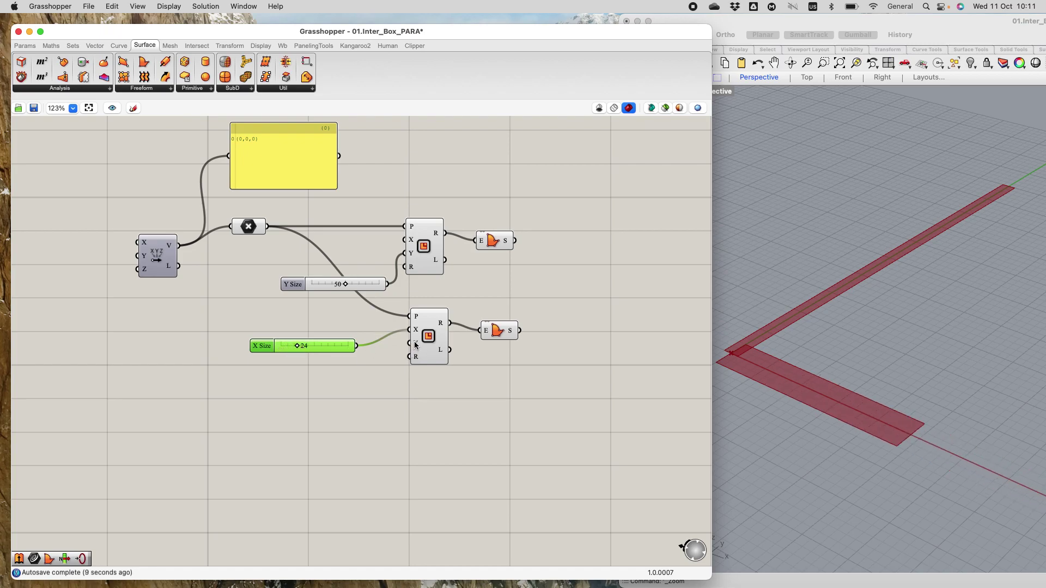
Raise the X Size slider to the lower Rectangle's X input level and feed the upper Rectangle's X input from a small panel containing 3.
{"action": "mouse_move", "coordinate": [415, 346]}
{"action": "left_click_drag", "start_coordinate": [263, 350], "coordinate": [263, 317]}
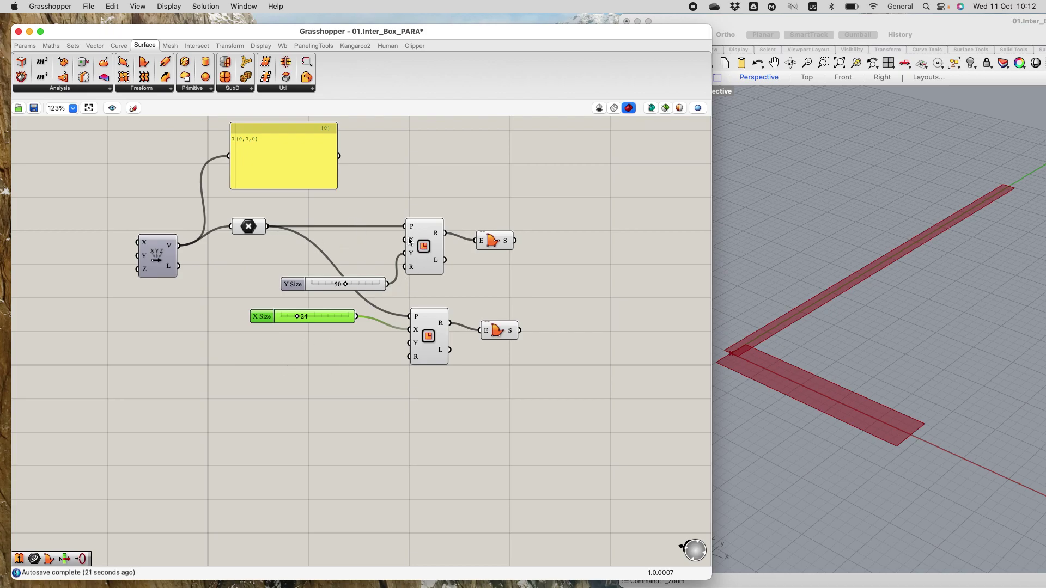
{"action": "mouse_move", "coordinate": [409, 238]}
{"action": "left_click", "coordinate": [24, 45]}
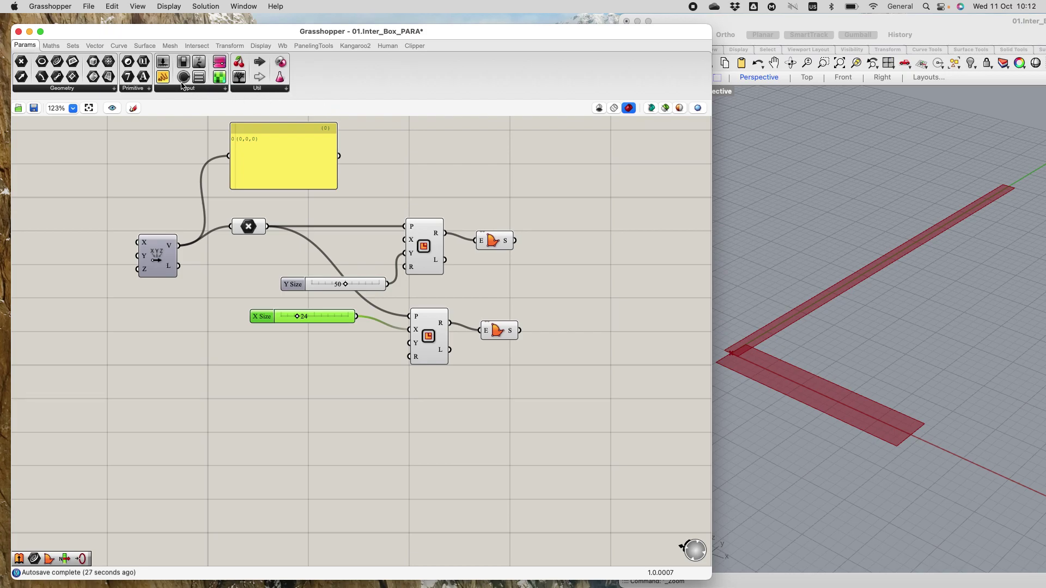
{"action": "left_click_drag", "start_coordinate": [163, 79], "coordinate": [287, 374]}
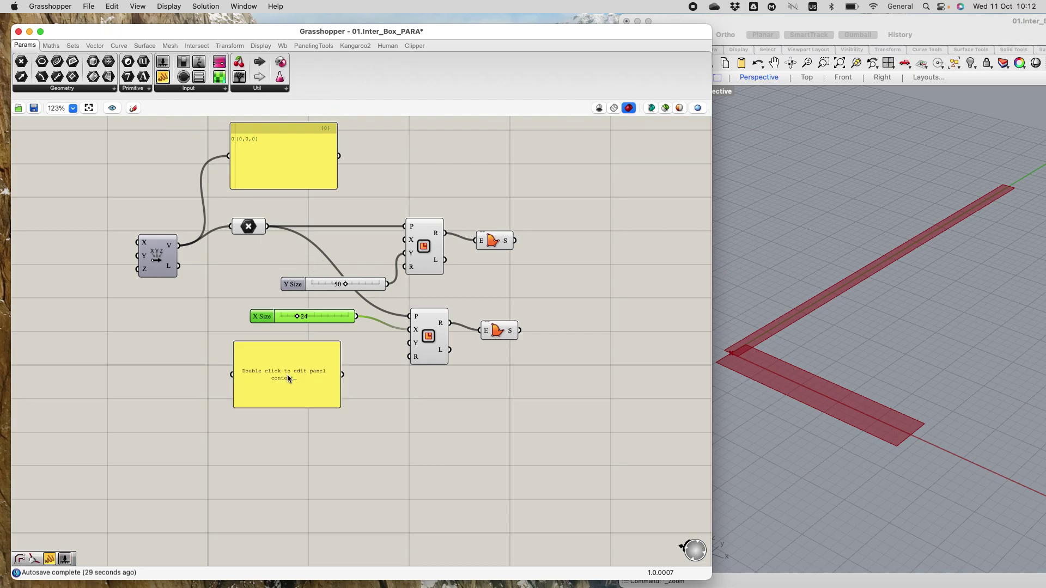
{"action": "double_click", "coordinate": [289, 376]}
{"action": "type", "text": "3"}
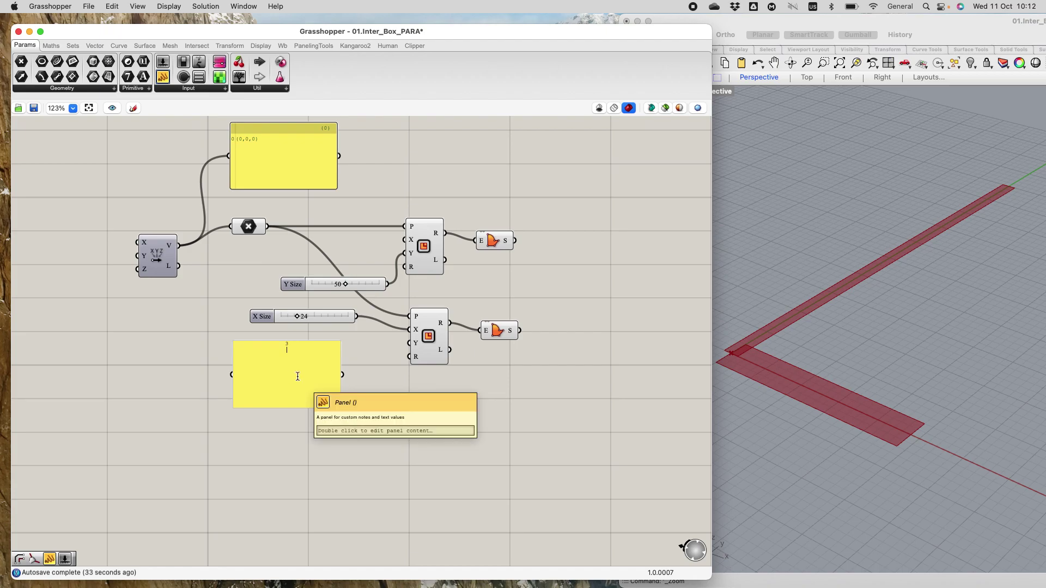
{"action": "left_click", "coordinate": [380, 376]}
{"action": "left_click_drag", "start_coordinate": [340, 407], "coordinate": [406, 240]}
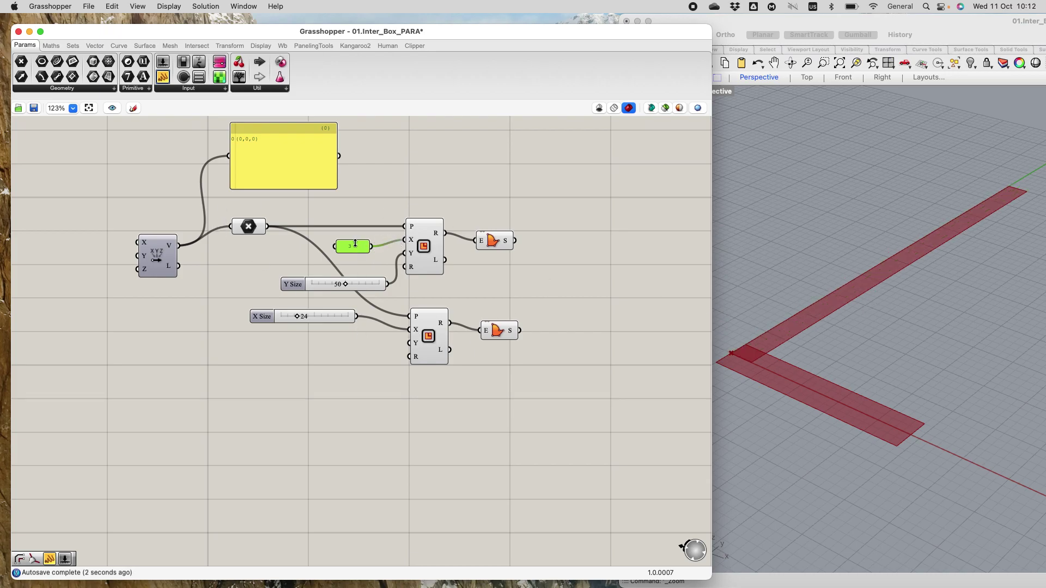
Add a second small panel containing 3 and wire it to the lower Rectangle's Y input.
{"action": "left_click_drag", "start_coordinate": [163, 77], "coordinate": [322, 363]}
{"action": "double_click", "coordinate": [322, 363]}
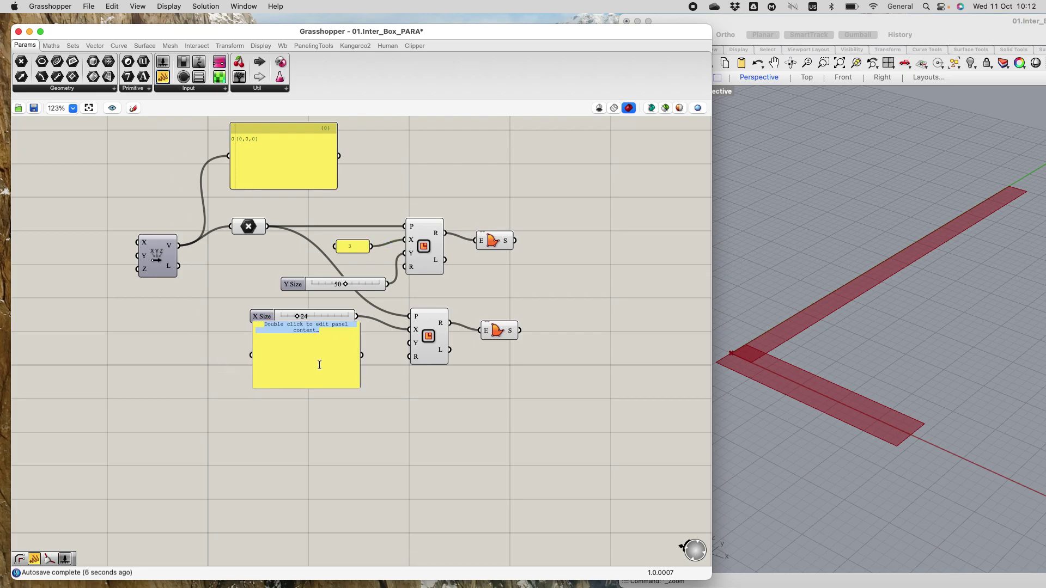
{"action": "type", "text": "3"}
{"action": "left_click", "coordinate": [367, 401]}
{"action": "left_click_drag", "start_coordinate": [358, 386], "coordinate": [391, 344]}
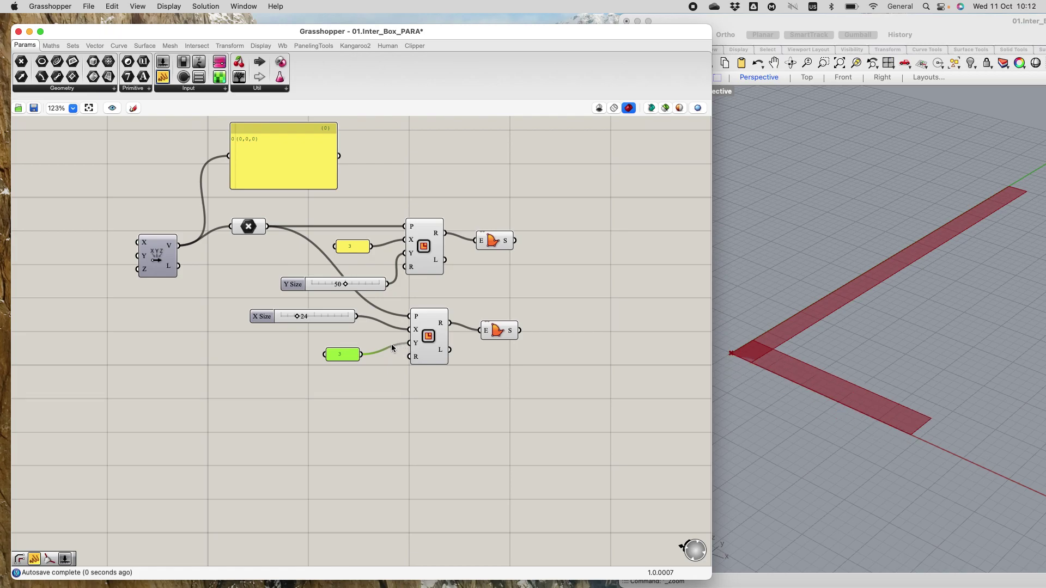
{"action": "left_click", "coordinate": [537, 417]}
Set the X Size slider to 100 and inspect both strips in the Rhino perspective view.
{"action": "left_click_drag", "start_coordinate": [297, 317], "coordinate": [341, 319]}
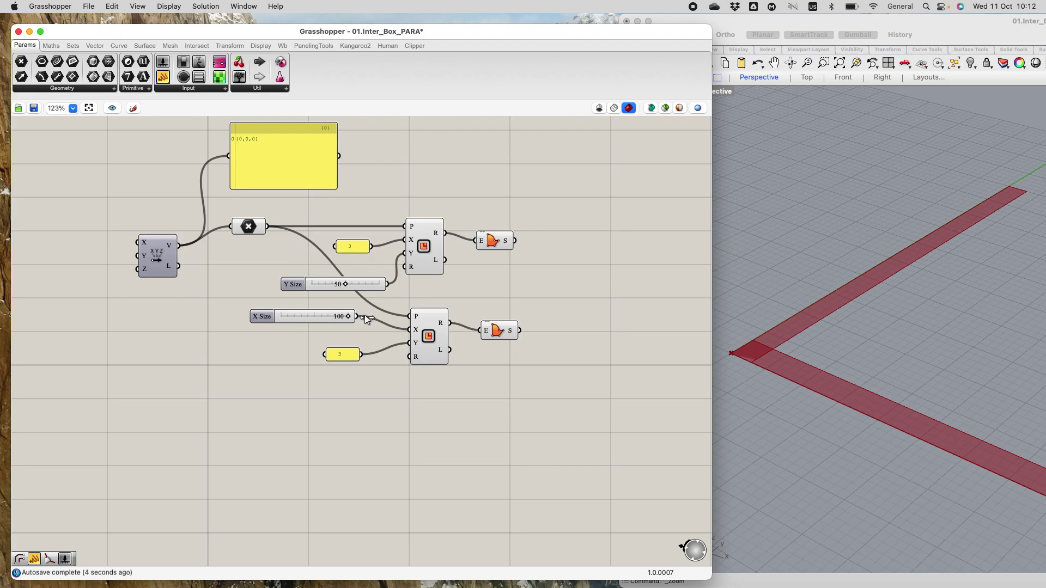
{"action": "scroll", "coordinate": [997, 430], "scroll_direction": "down", "scroll_amount": 3}
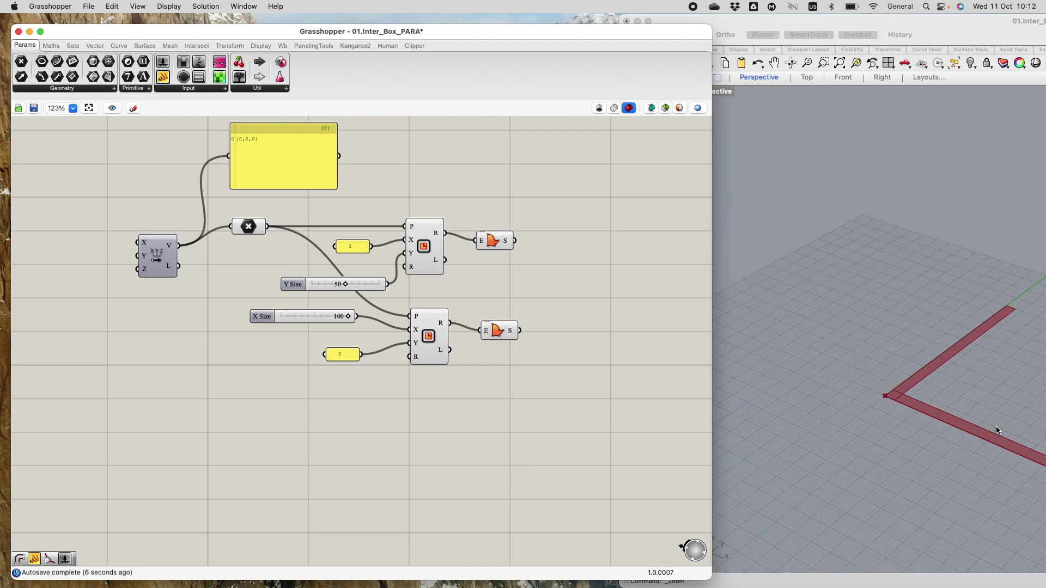
{"action": "scroll", "coordinate": [999, 431], "scroll_direction": "down", "scroll_amount": 10}
{"action": "scroll", "coordinate": [1038, 430], "scroll_direction": "up", "scroll_amount": 5}
{"action": "mouse_move", "coordinate": [1038, 430]}
{"action": "right_mouse_down"}
{"action": "mouse_move", "coordinate": [1007, 410]}
{"action": "mouse_move", "coordinate": [1045, 446]}
{"action": "right_mouse_up"}
{"action": "scroll", "coordinate": [967, 456], "scroll_direction": "down", "scroll_amount": 8}
{"action": "scroll", "coordinate": [1018, 460], "scroll_direction": "up", "scroll_amount": 9}
{"action": "scroll", "coordinate": [813, 514], "scroll_direction": "up", "scroll_amount": 4}
{"action": "right_click_drag", "start_coordinate": [814, 508], "coordinate": [800, 478]}
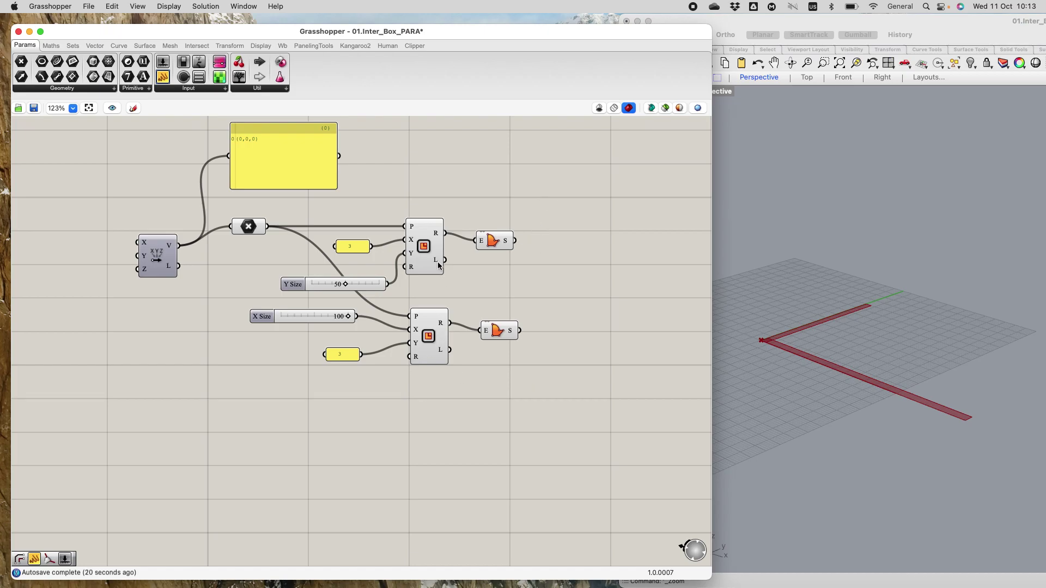
Add a third Rectangle component below the other two and wire the Point parameter to its P input.
{"action": "scroll", "coordinate": [358, 256], "scroll_direction": "up", "scroll_amount": 3}
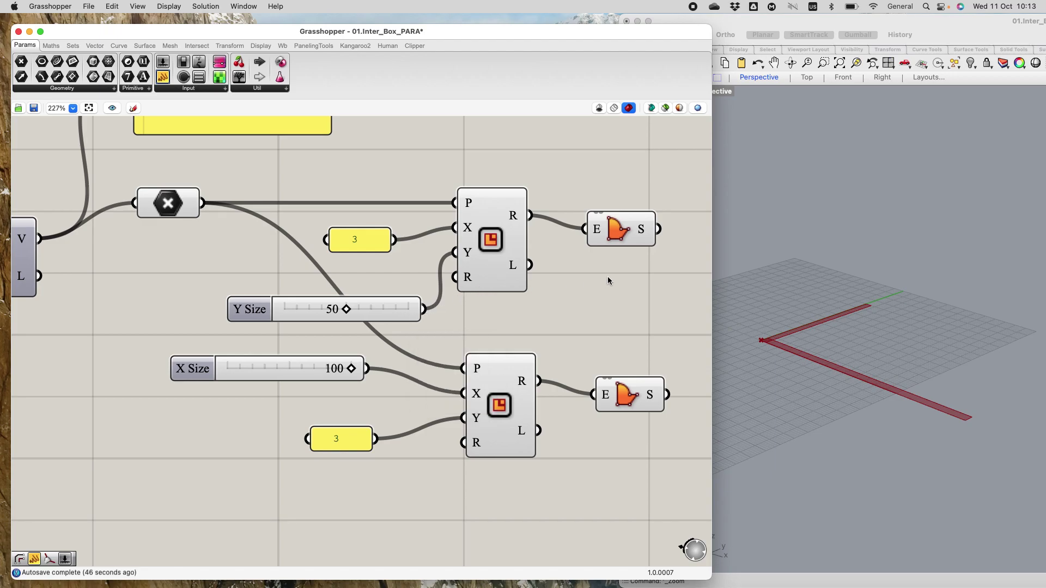
{"action": "scroll", "coordinate": [533, 344], "scroll_direction": "down", "scroll_amount": 6}
{"action": "scroll", "coordinate": [606, 420], "scroll_direction": "up", "scroll_amount": 2}
{"action": "right_click_drag", "start_coordinate": [606, 420], "coordinate": [552, 366]}
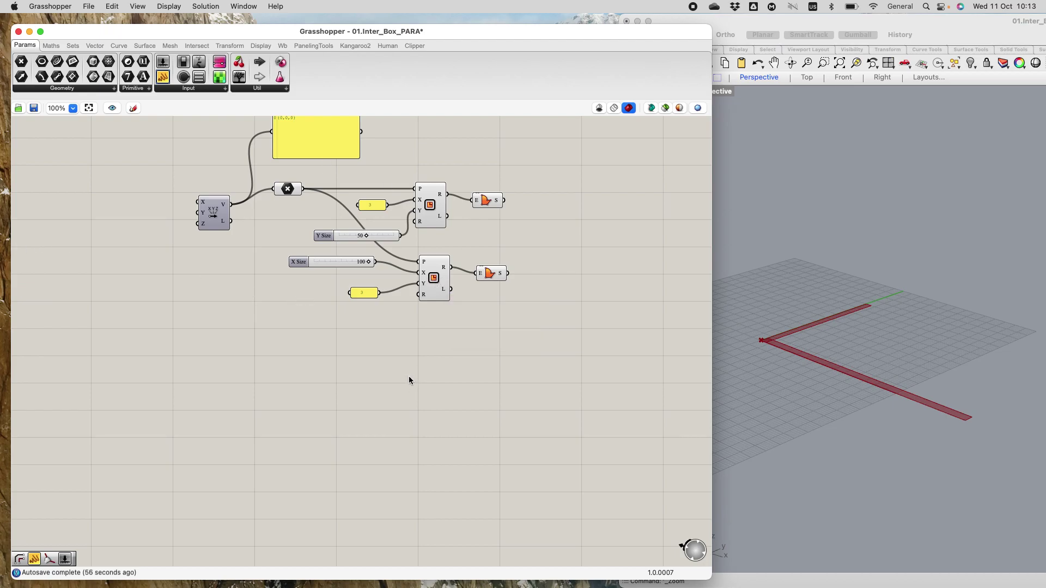
{"action": "double_click", "coordinate": [421, 362]}
{"action": "type", "text": "recta"}
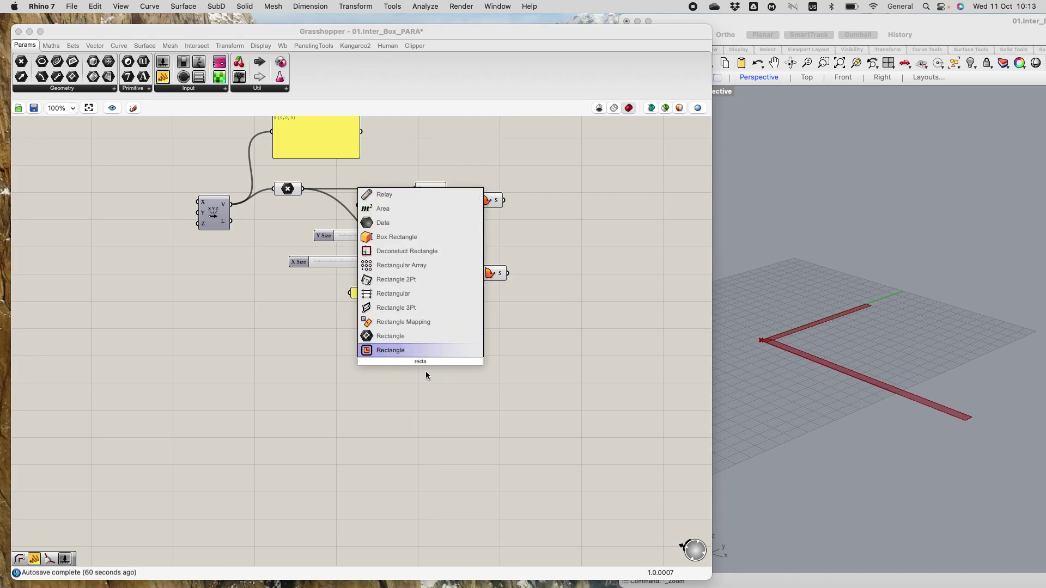
{"action": "left_click", "coordinate": [401, 351]}
{"action": "mouse_move", "coordinate": [411, 357]}
{"action": "left_mouse_down"}
{"action": "mouse_move", "coordinate": [433, 386]}
{"action": "mouse_move", "coordinate": [429, 368]}
{"action": "left_mouse_up"}
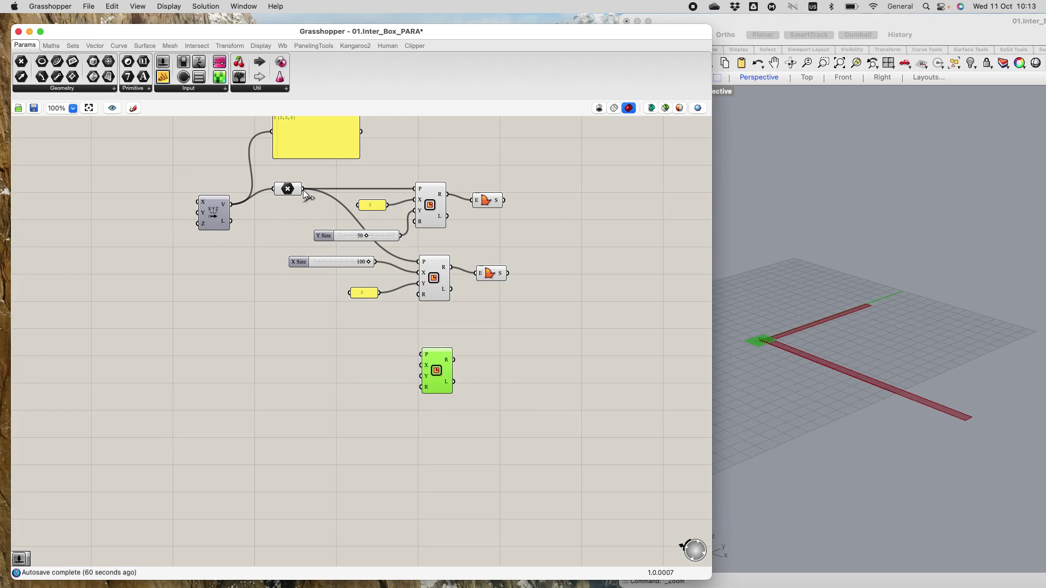
{"action": "left_click_drag", "start_coordinate": [305, 191], "coordinate": [419, 354]}
{"action": "scroll", "coordinate": [757, 361], "scroll_direction": "up", "scroll_amount": 5}
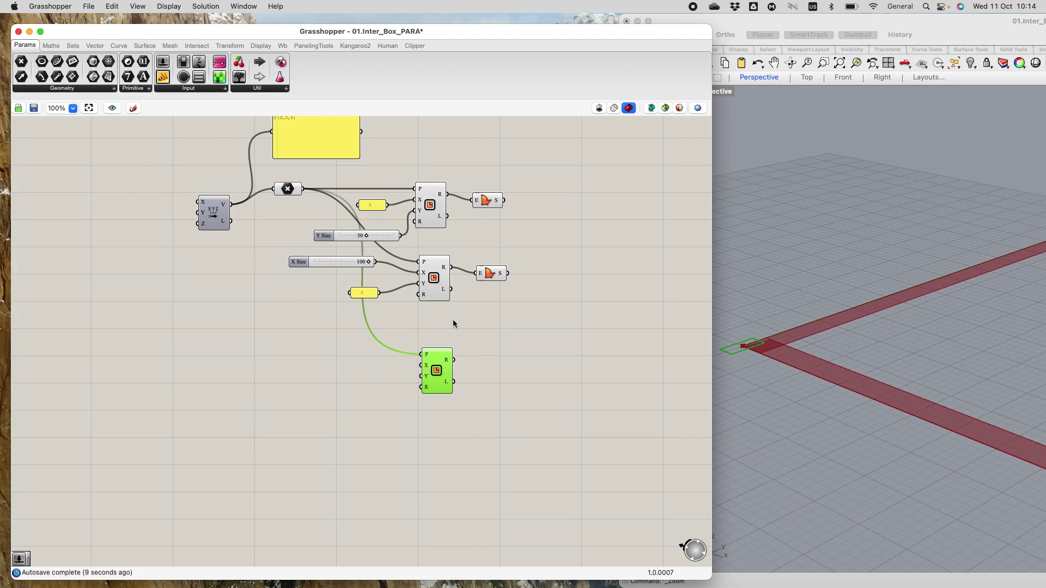
Move both size sliders away from the Rectangles and wire X Size and Y Size to the third Rectangle's X and Y inputs.
{"action": "left_click_drag", "start_coordinate": [341, 236], "coordinate": [306, 263]}
{"action": "left_click", "coordinate": [326, 263]}
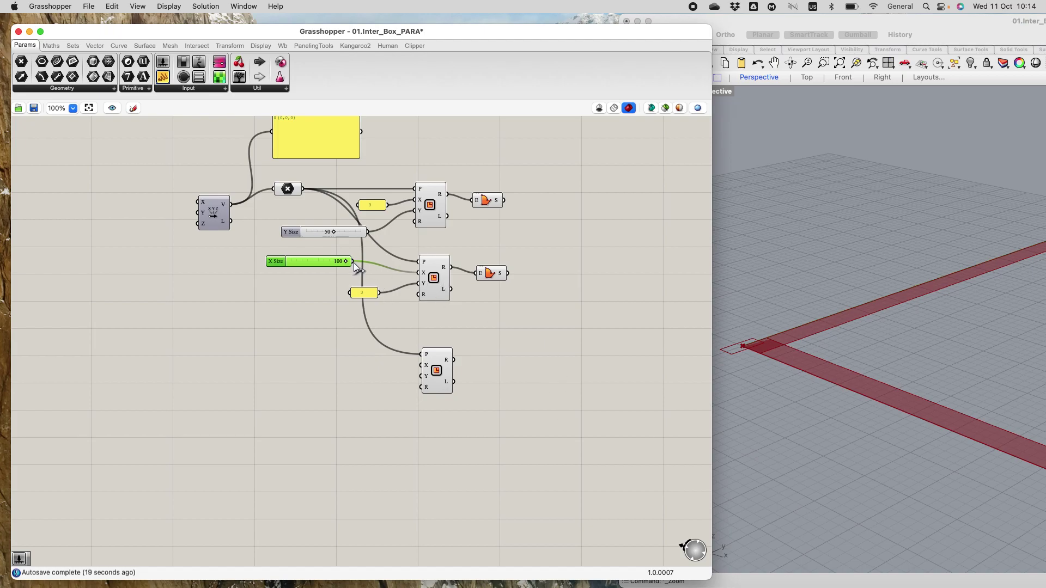
{"action": "left_click_drag", "start_coordinate": [354, 263], "coordinate": [424, 365]}
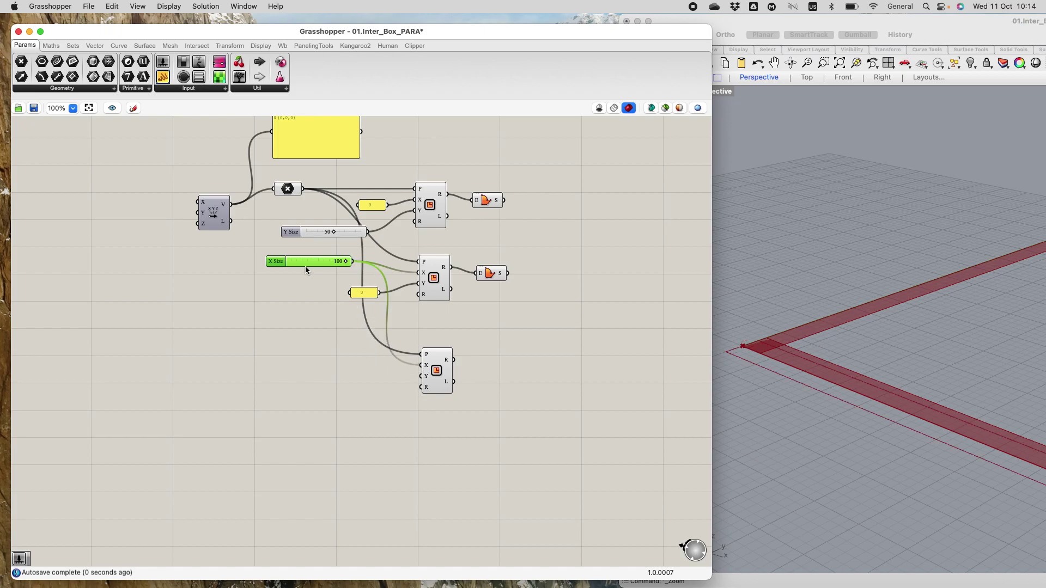
{"action": "left_click_drag", "start_coordinate": [369, 232], "coordinate": [415, 377]}
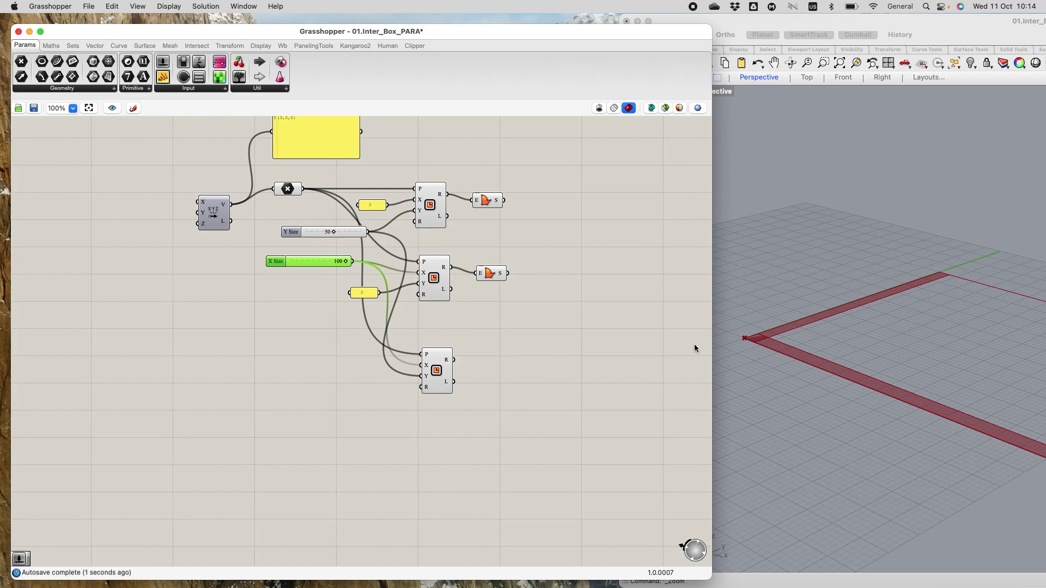
{"action": "left_click", "coordinate": [448, 371]}
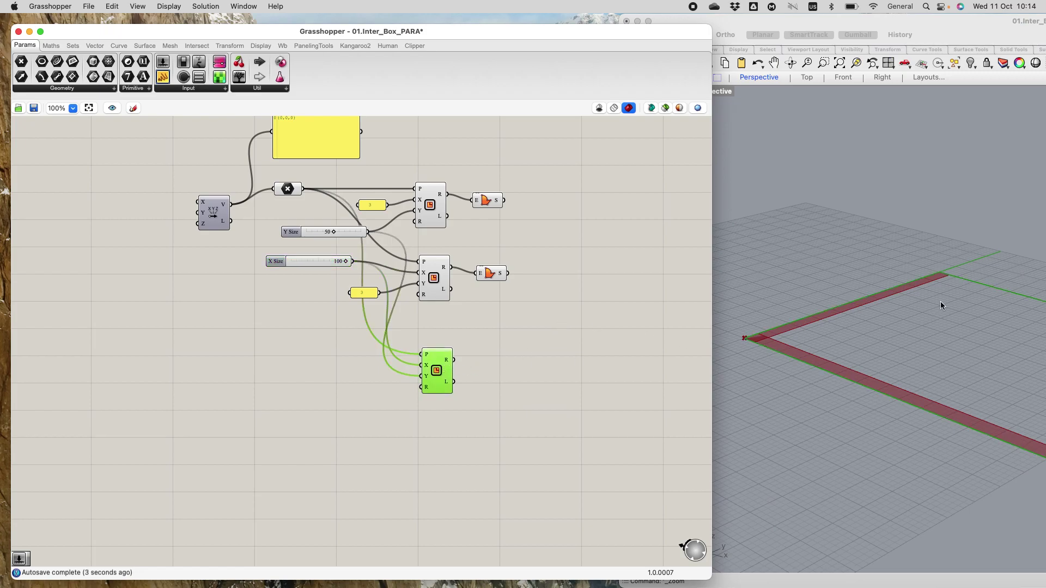
{"action": "scroll", "coordinate": [938, 297], "scroll_direction": "down", "scroll_amount": 6}
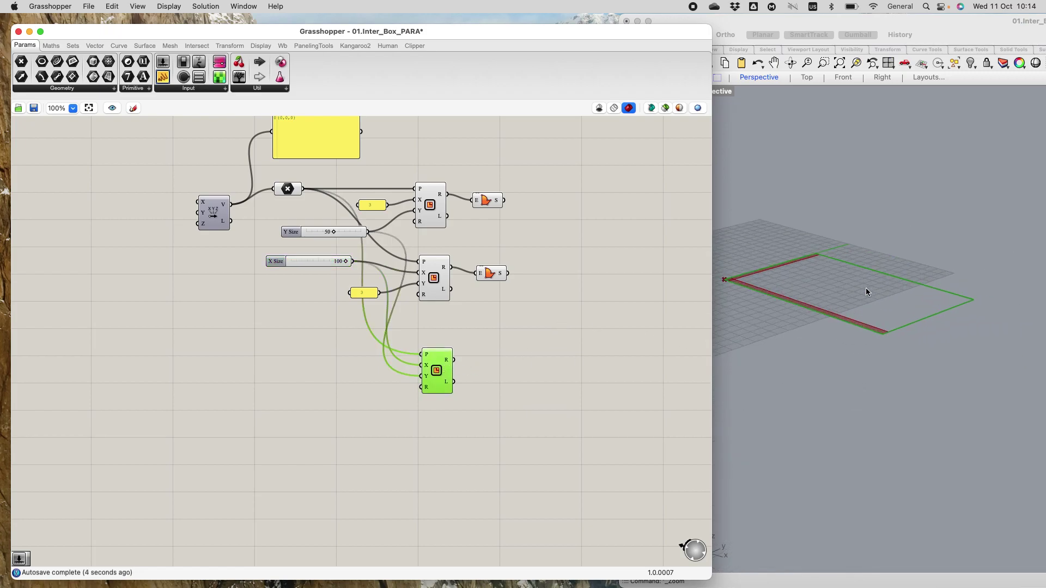
{"action": "scroll", "coordinate": [808, 254], "scroll_direction": "up", "scroll_amount": 3}
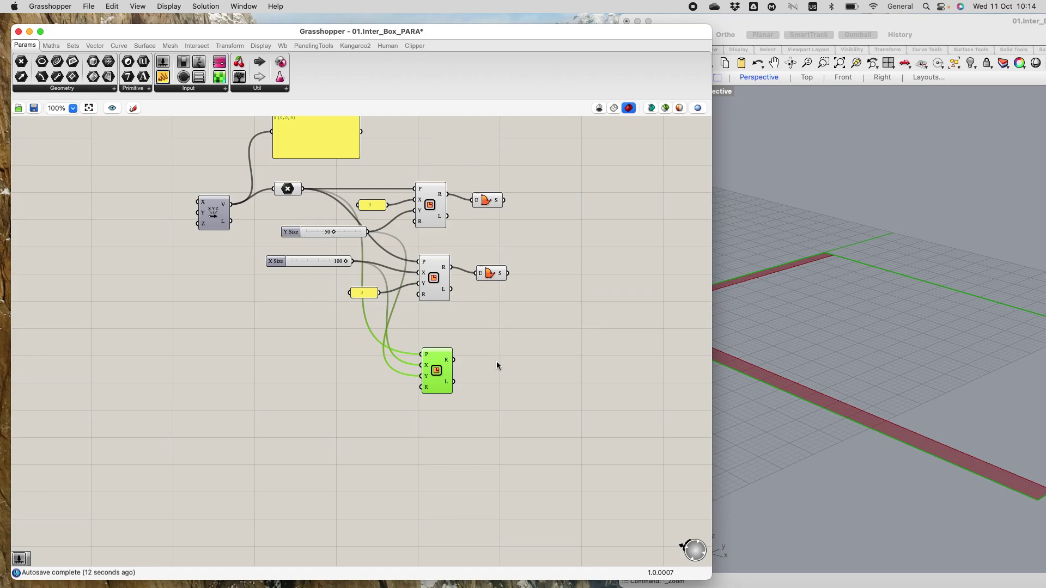
Duplicate the Boundary Surfaces component beside the third Rectangle, wire the Rectangle's R output into it and check the surface in Rhino.
{"action": "left_click", "coordinate": [495, 278]}
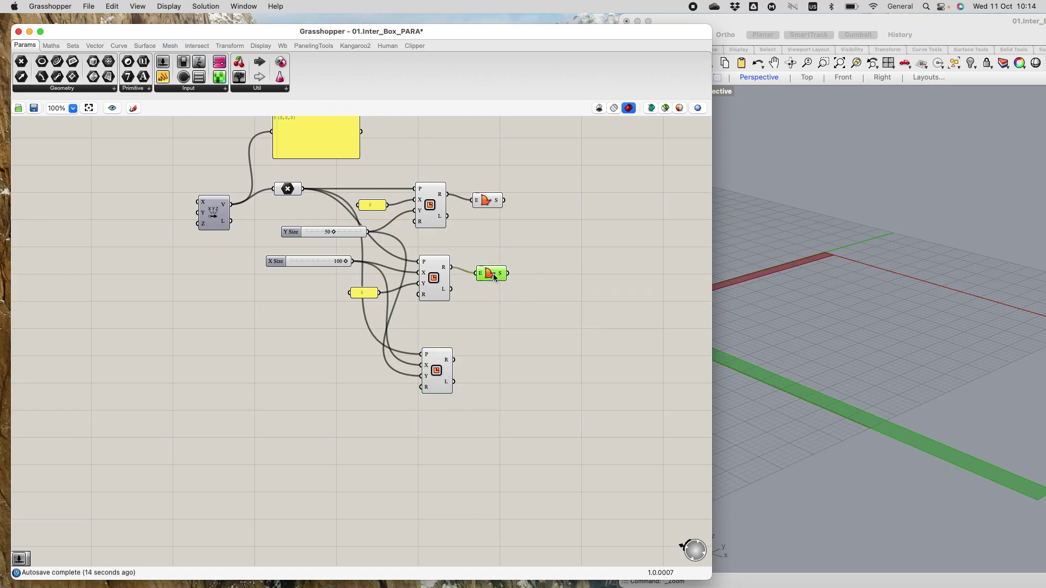
{"action": "key", "text": "super+v"}
{"action": "left_click_drag", "start_coordinate": [496, 276], "coordinate": [505, 372]}
{"action": "left_click", "coordinate": [522, 388]}
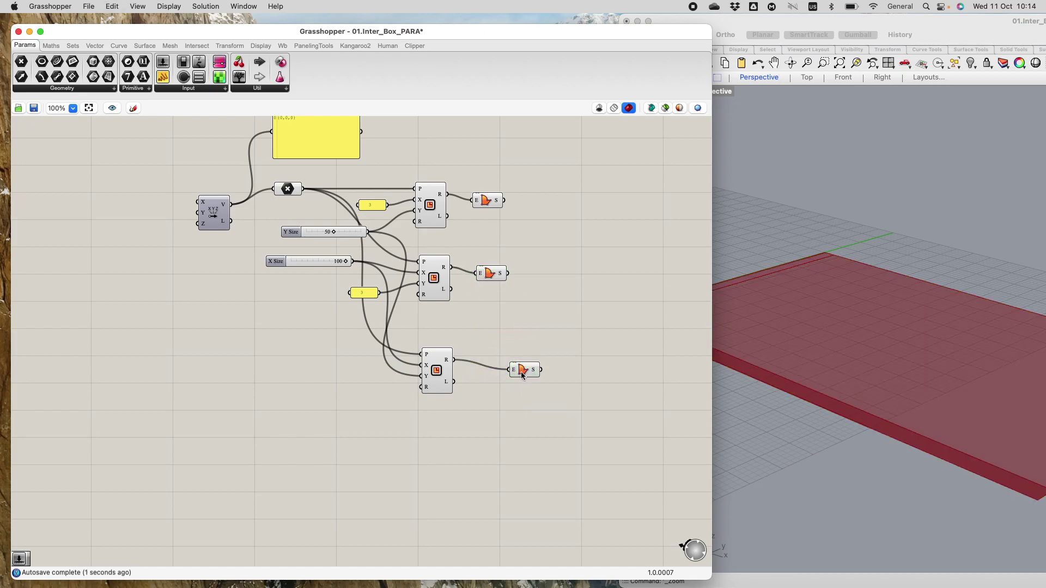
{"action": "left_click", "coordinate": [522, 375]}
{"action": "scroll", "coordinate": [551, 387], "scroll_direction": "down", "scroll_amount": 5}
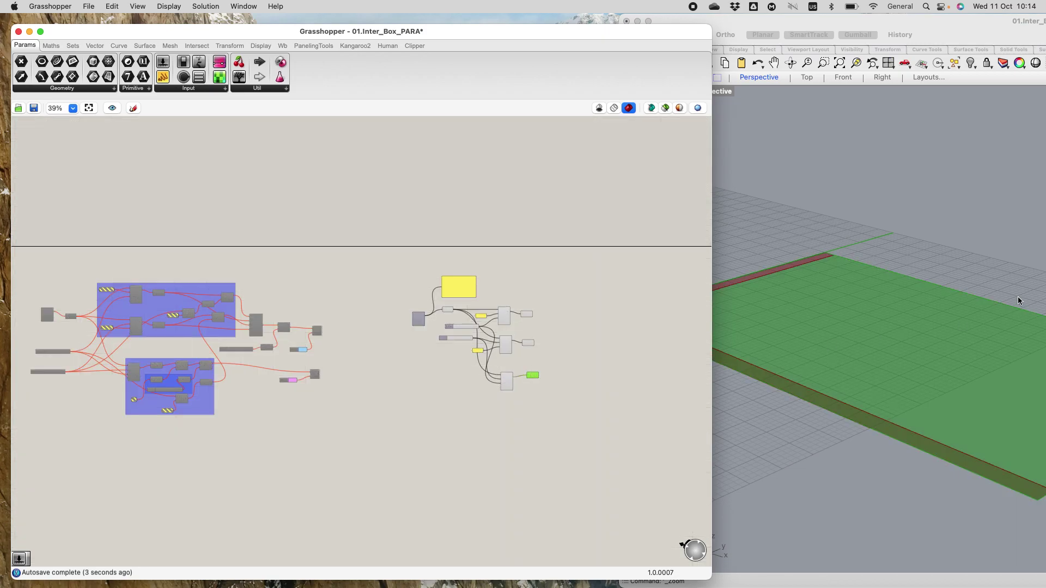
{"action": "scroll", "coordinate": [1020, 301], "scroll_direction": "down", "scroll_amount": 5}
{"action": "scroll", "coordinate": [952, 327], "scroll_direction": "up", "scroll_amount": 4}
{"action": "scroll", "coordinate": [539, 371], "scroll_direction": "up", "scroll_amount": 5}
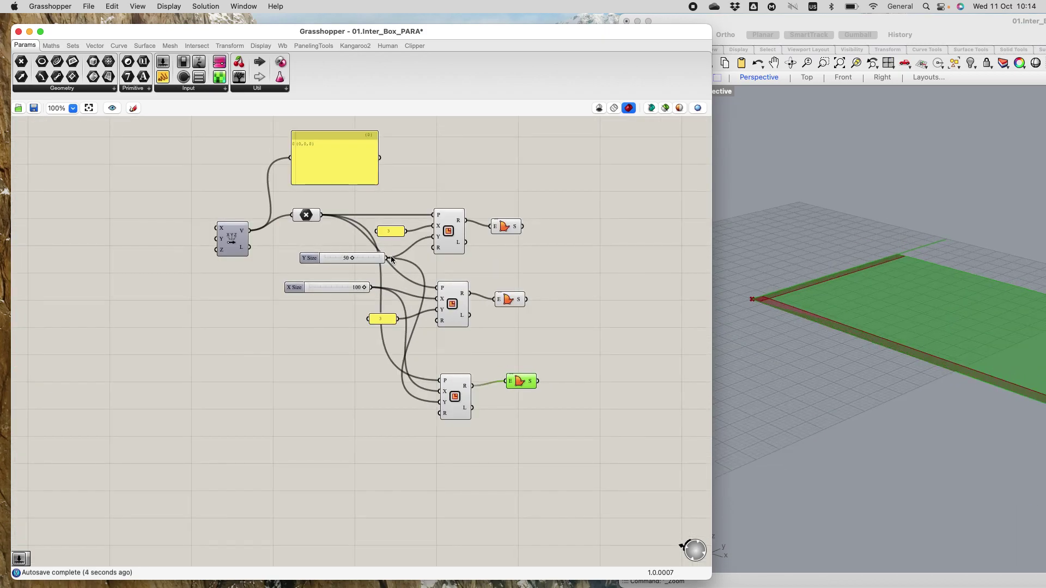
Set the Y Size slider to 55, align it with the X Size slider and save the definition.
{"action": "mouse_move", "coordinate": [329, 257]}
{"action": "left_mouse_down"}
{"action": "mouse_move", "coordinate": [306, 259]}
{"action": "mouse_move", "coordinate": [339, 259]}
{"action": "mouse_move", "coordinate": [321, 261]}
{"action": "mouse_move", "coordinate": [354, 286]}
{"action": "mouse_move", "coordinate": [318, 287]}
{"action": "mouse_move", "coordinate": [365, 286]}
{"action": "mouse_move", "coordinate": [329, 258]}
{"action": "mouse_move", "coordinate": [338, 260]}
{"action": "left_mouse_up"}
{"action": "scroll", "coordinate": [572, 300], "scroll_direction": "down", "scroll_amount": 2}
{"action": "scroll", "coordinate": [572, 302], "scroll_direction": "down", "scroll_amount": 3}
{"action": "scroll", "coordinate": [581, 308], "scroll_direction": "up", "scroll_amount": 4}
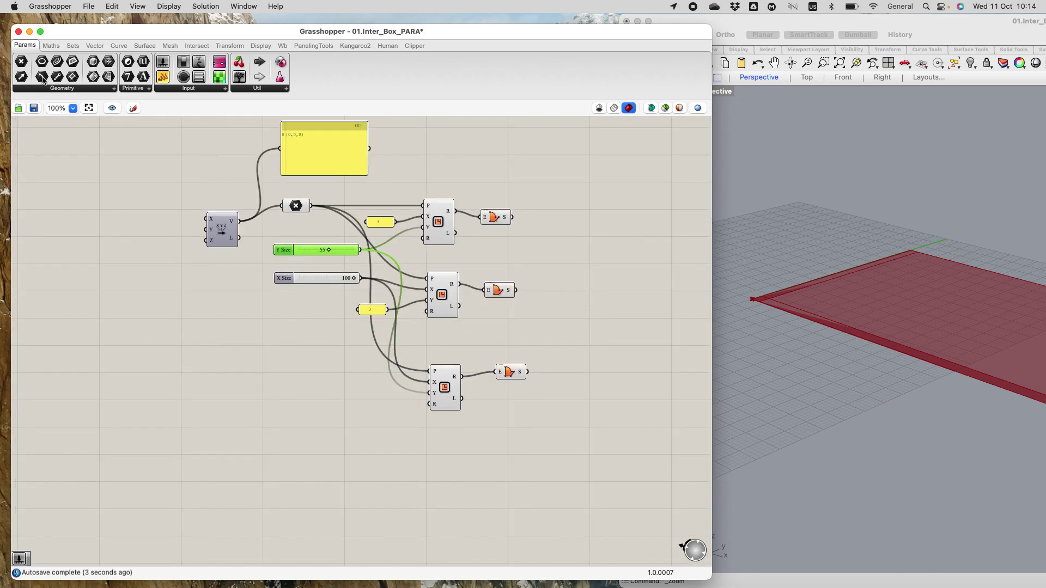
{"action": "key", "text": "super+s"}
Move the third Rectangle and its Boundary Surfaces component together farther below the other two pairs.
{"action": "scroll", "coordinate": [583, 213], "scroll_direction": "down", "scroll_amount": 3}
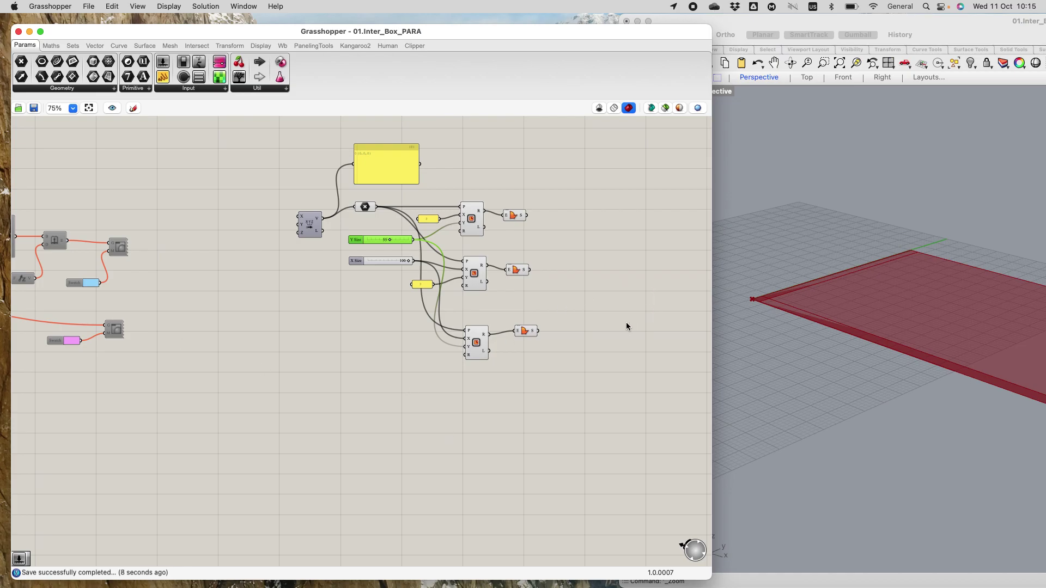
{"action": "left_click_drag", "start_coordinate": [460, 308], "coordinate": [586, 400]}
{"action": "left_click_drag", "start_coordinate": [476, 355], "coordinate": [467, 396]}
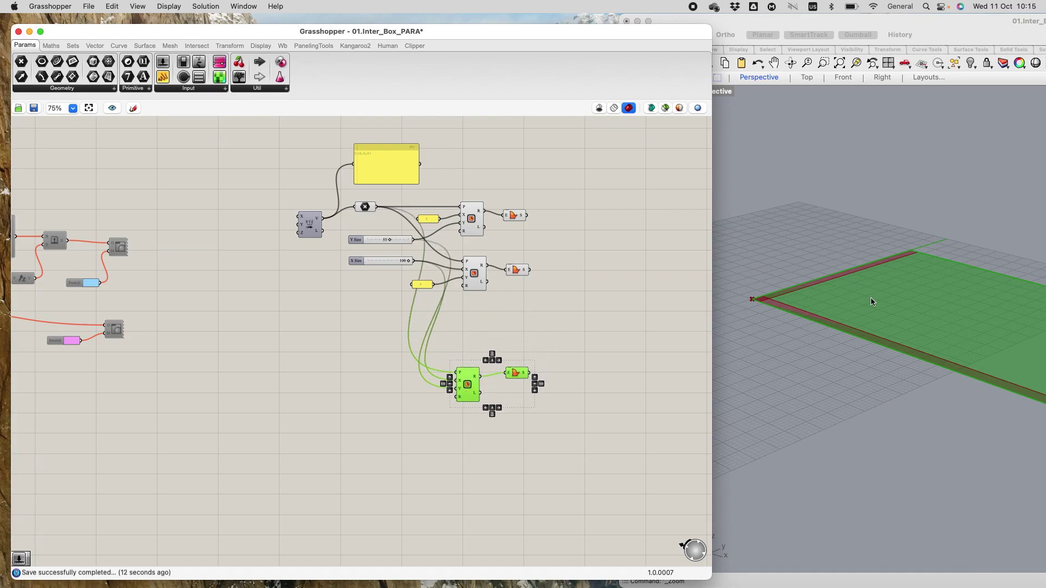
Add an Extrude component beside the third Boundary Surfaces component and wire the S output to its B input.
{"action": "scroll", "coordinate": [548, 425], "scroll_direction": "up", "scroll_amount": 5}
{"action": "scroll", "coordinate": [528, 420], "scroll_direction": "down", "scroll_amount": 2}
{"action": "right_click_drag", "start_coordinate": [528, 419], "coordinate": [323, 346]}
{"action": "left_click", "coordinate": [325, 350]}
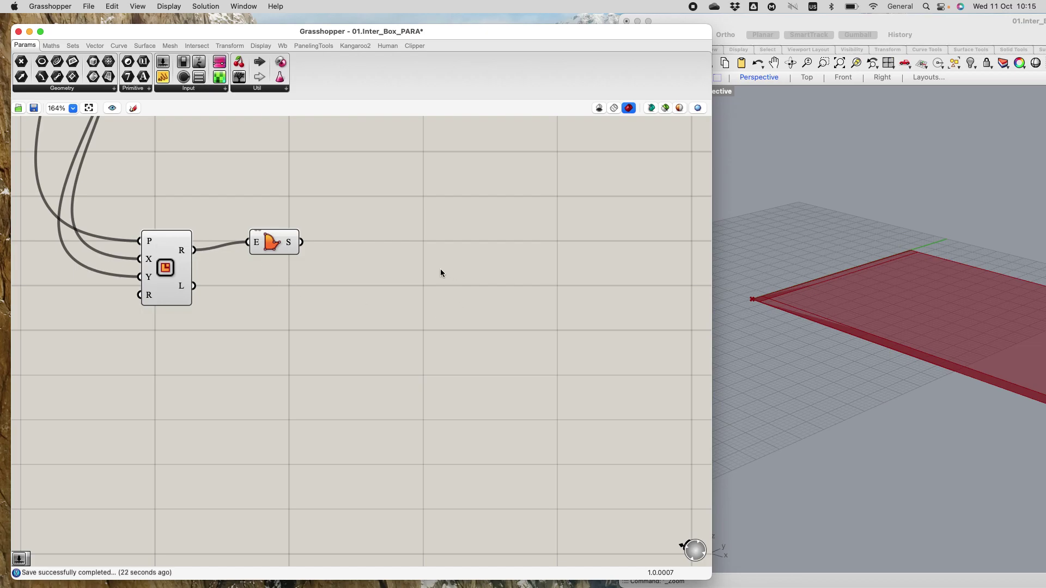
{"action": "double_click", "coordinate": [423, 253]}
{"action": "type", "text": "extr"}
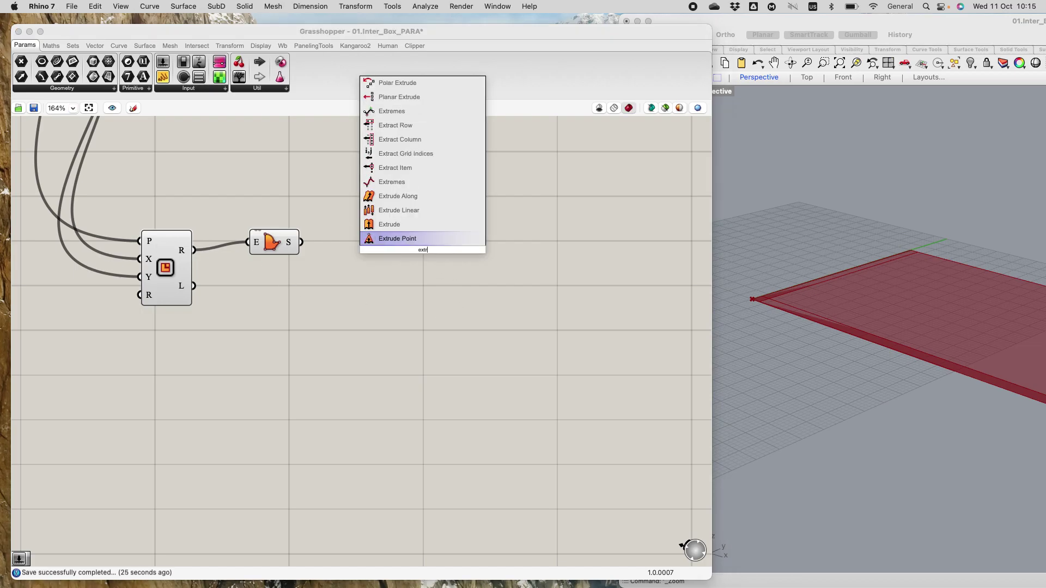
{"action": "left_click", "coordinate": [421, 224]}
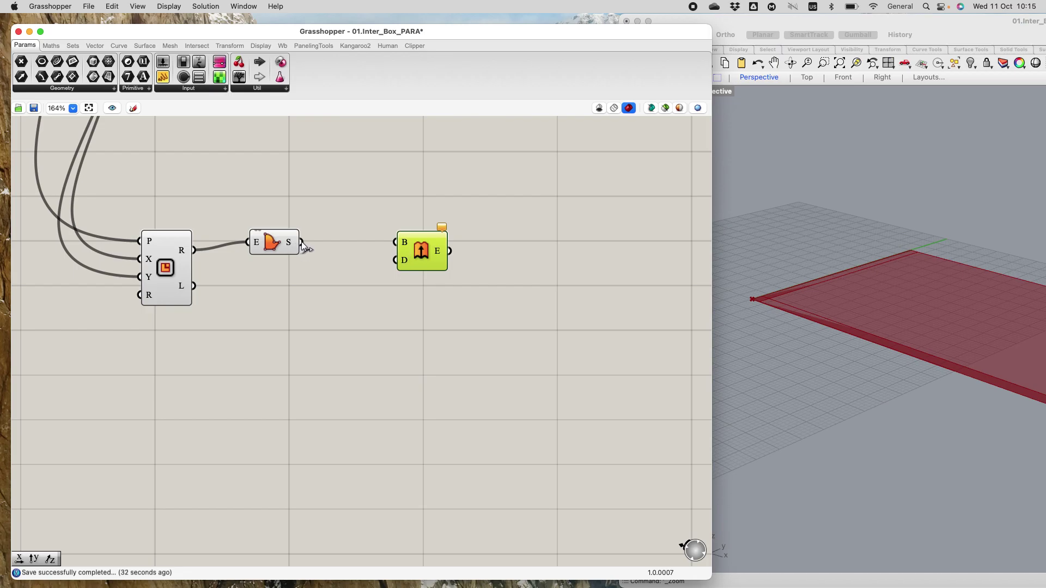
{"action": "left_click_drag", "start_coordinate": [381, 247], "coordinate": [397, 262]}
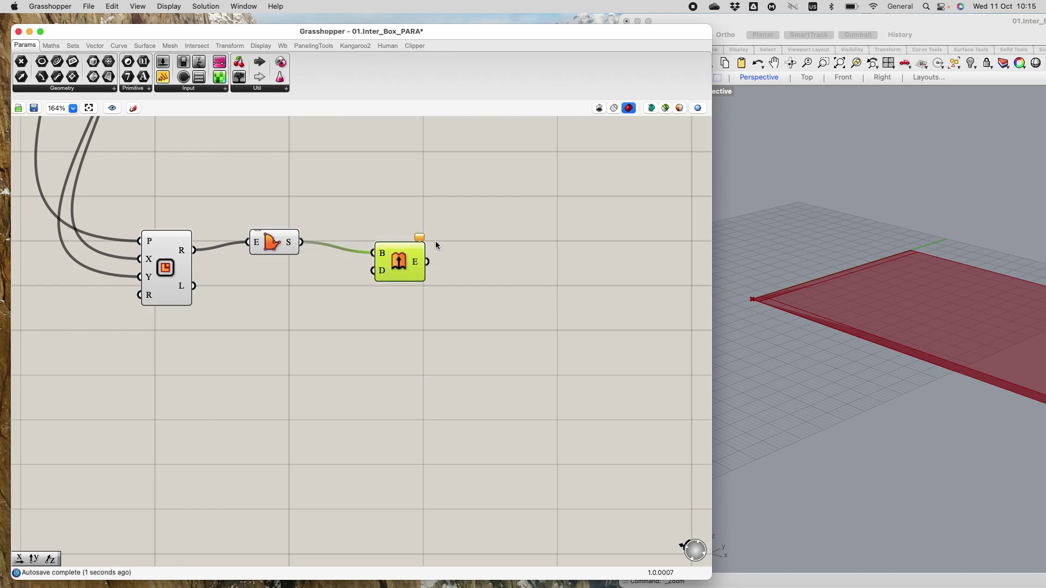
Add a Unit Z component below the third Boundary Surfaces component and wire its V output to the Extrude's D input.
{"action": "mouse_move", "coordinate": [421, 240]}
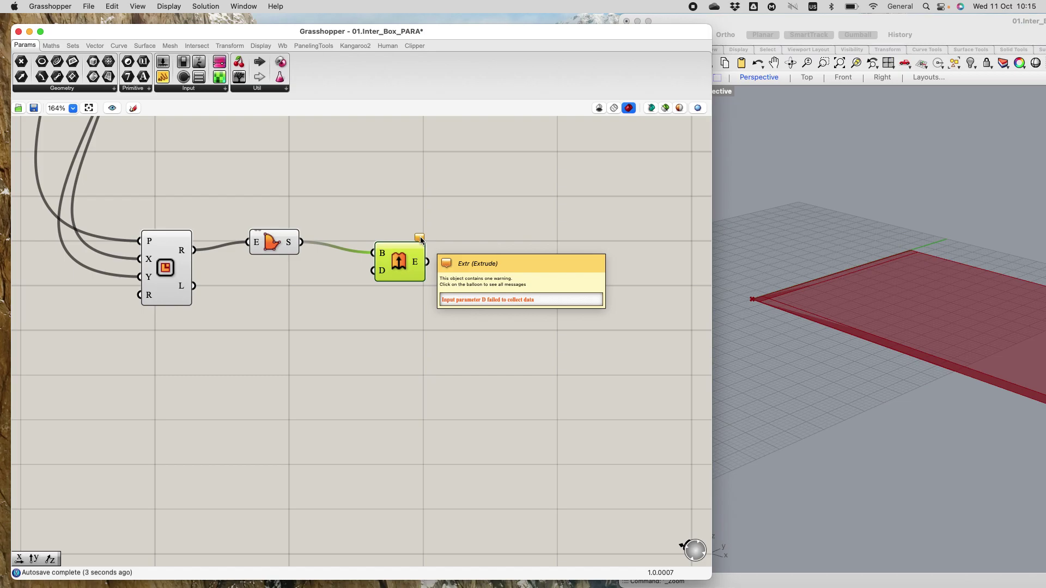
{"action": "mouse_move", "coordinate": [382, 270]}
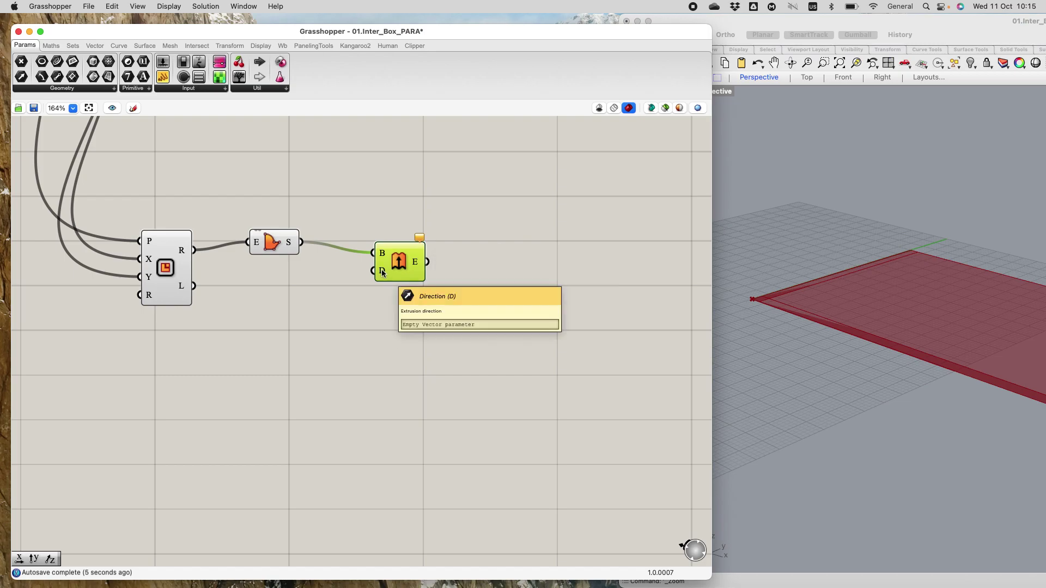
{"action": "double_click", "coordinate": [325, 296]}
{"action": "type", "text": "z"}
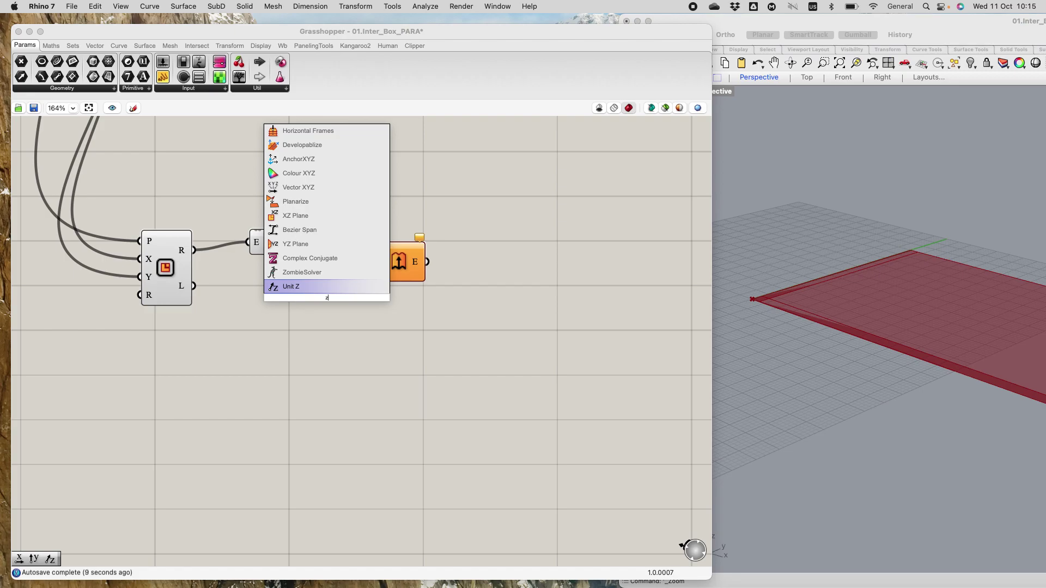
{"action": "key", "text": "Return"}
{"action": "left_click_drag", "start_coordinate": [353, 298], "coordinate": [409, 274]}
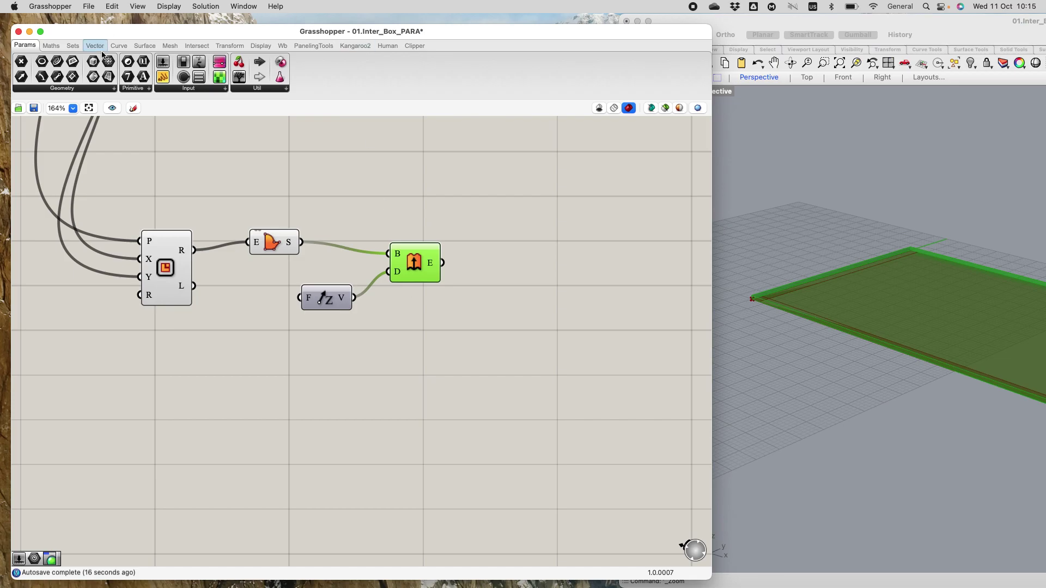
Add a compact panel containing 3 and wire it to the F input of the Unit Z component.
{"action": "left_click", "coordinate": [162, 78]}
{"action": "left_click", "coordinate": [251, 328]}
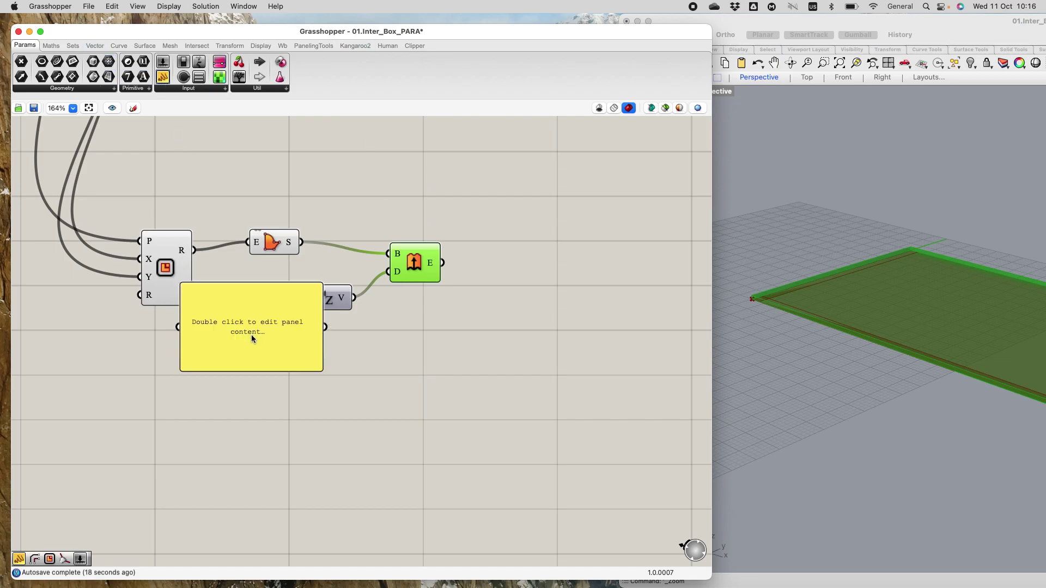
{"action": "double_click", "coordinate": [251, 334]}
{"action": "type", "text": "3"}
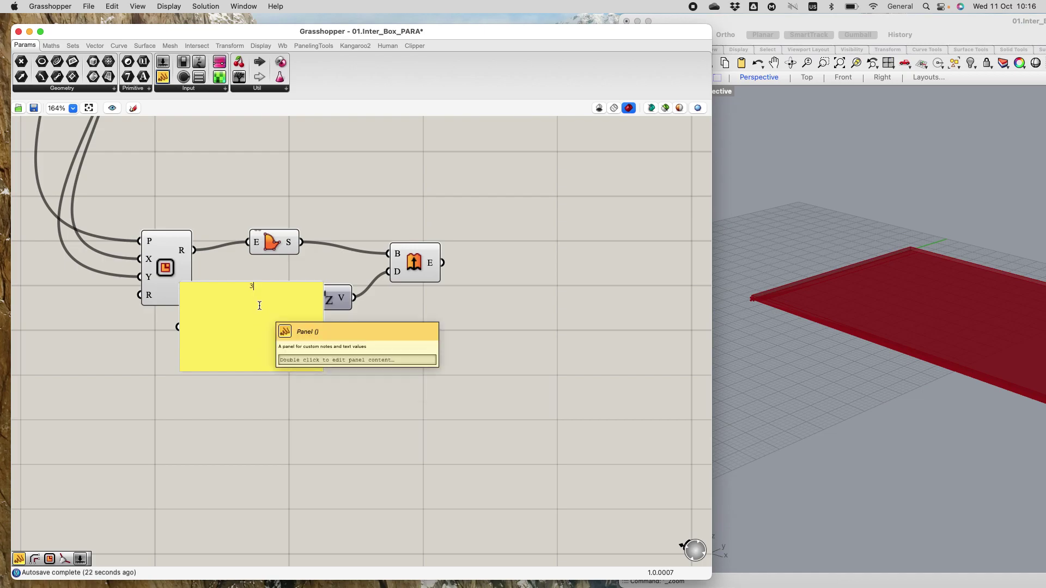
{"action": "left_click", "coordinate": [456, 369]}
{"action": "left_click_drag", "start_coordinate": [322, 370], "coordinate": [292, 302]}
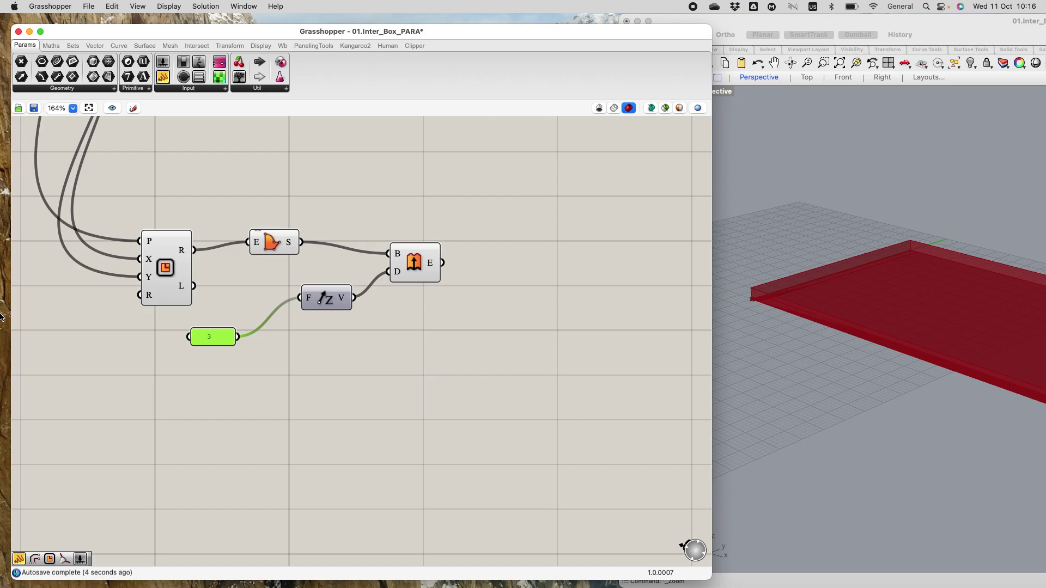
Turn off the Rhino preview of the third Rectangle's whole branch, including its Boundary Surfaces, Unit Z and Extrude components.
{"action": "scroll", "coordinate": [444, 312], "scroll_direction": "down", "scroll_amount": 5}
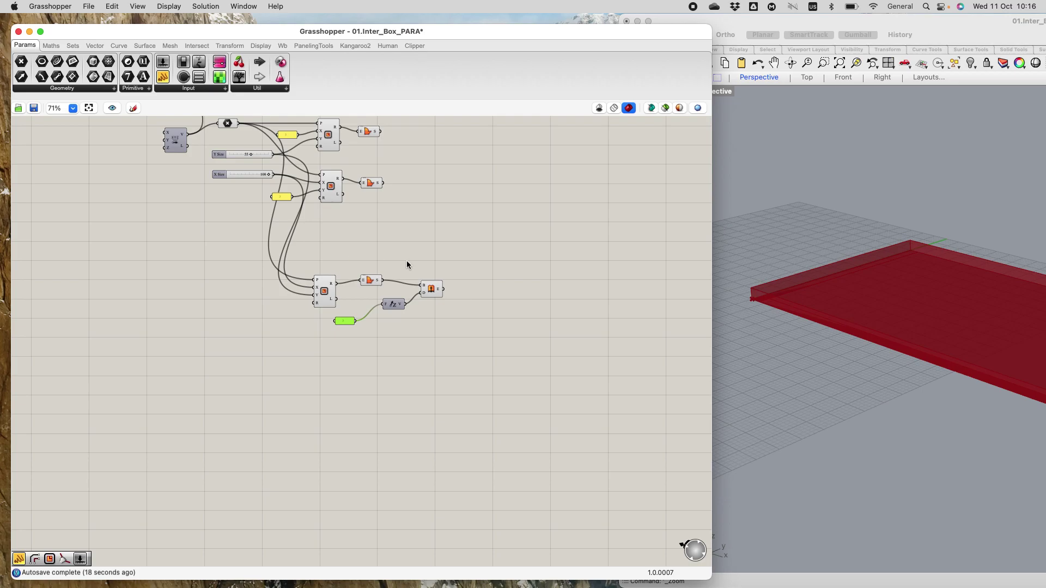
{"action": "scroll", "coordinate": [420, 263], "scroll_direction": "down", "scroll_amount": 2}
{"action": "scroll", "coordinate": [375, 136], "scroll_direction": "up", "scroll_amount": 4}
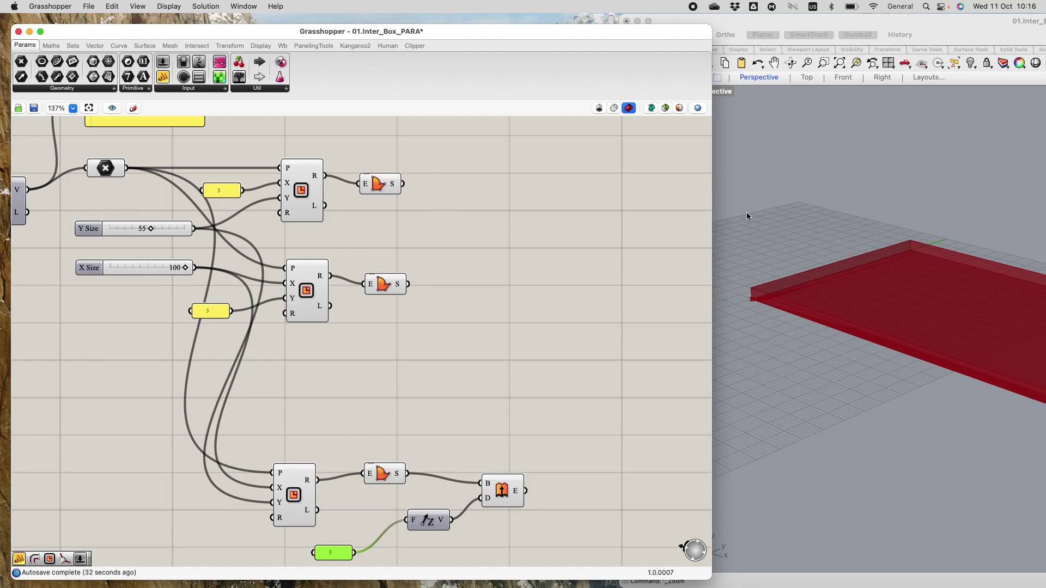
{"action": "scroll", "coordinate": [479, 416], "scroll_direction": "down", "scroll_amount": 3}
{"action": "left_click_drag", "start_coordinate": [278, 371], "coordinate": [590, 526]}
{"action": "middle_click", "coordinate": [503, 459]}
{"action": "left_click", "coordinate": [536, 426]}
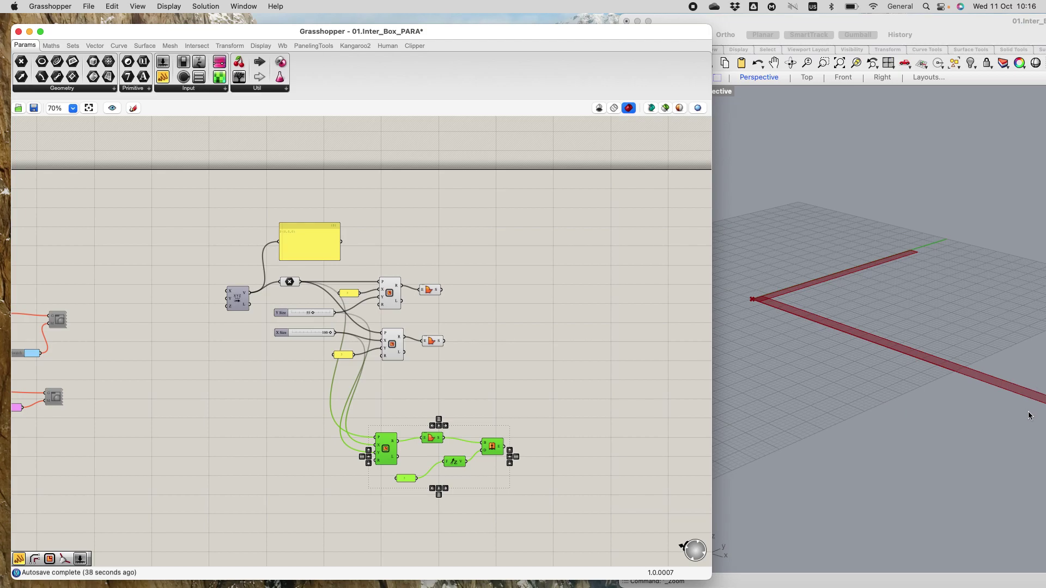
{"action": "scroll", "coordinate": [811, 292], "scroll_direction": "down", "scroll_amount": 3}
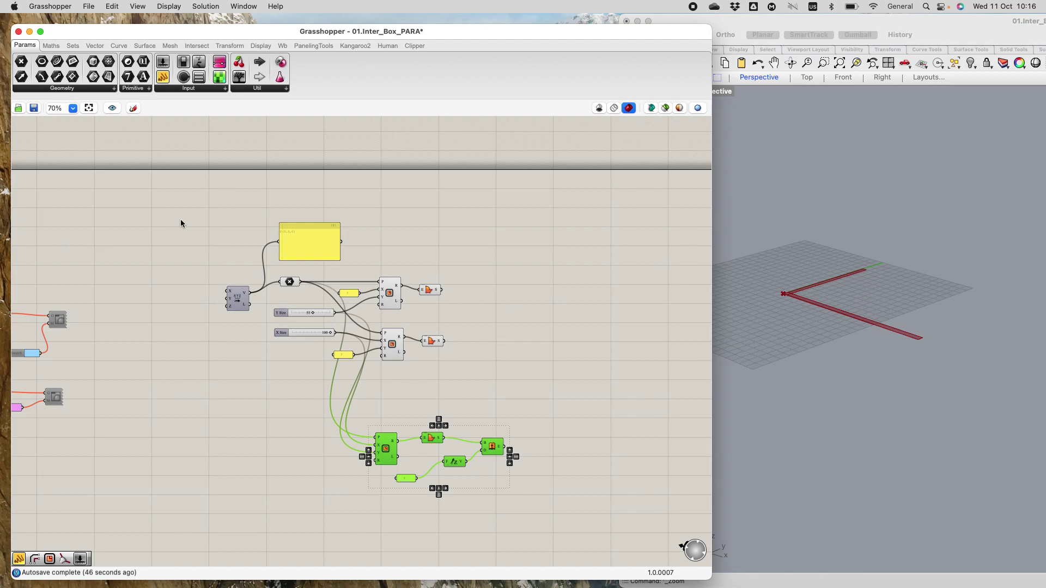
Check where the first Boundary Surfaces strip meets the other at the origin, and add a Move component beside the first Boundary Surfaces component.
{"action": "scroll", "coordinate": [519, 314], "scroll_direction": "up", "scroll_amount": 5}
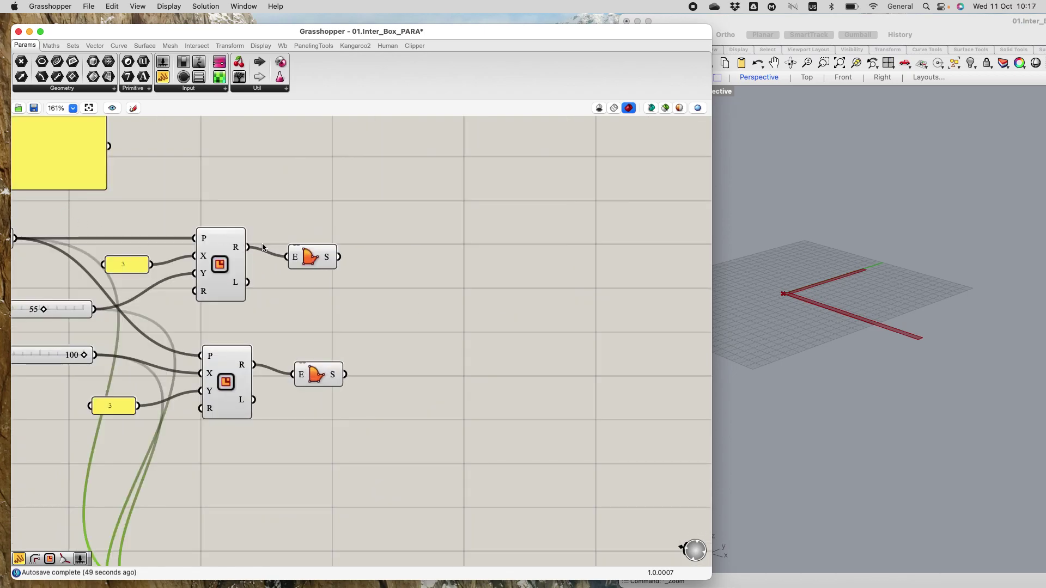
{"action": "left_click", "coordinate": [306, 260]}
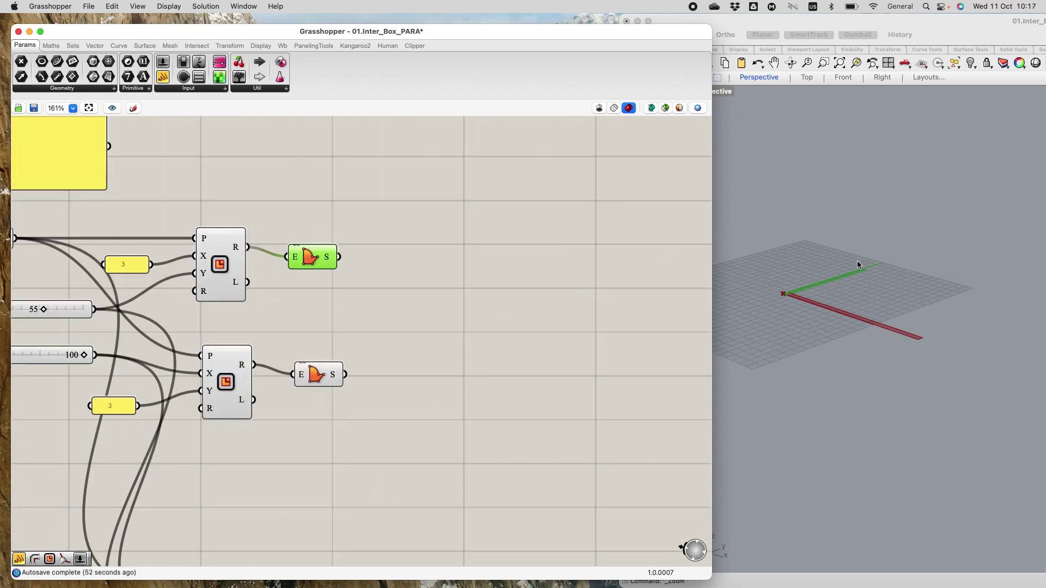
{"action": "scroll", "coordinate": [815, 271], "scroll_direction": "up", "scroll_amount": 3}
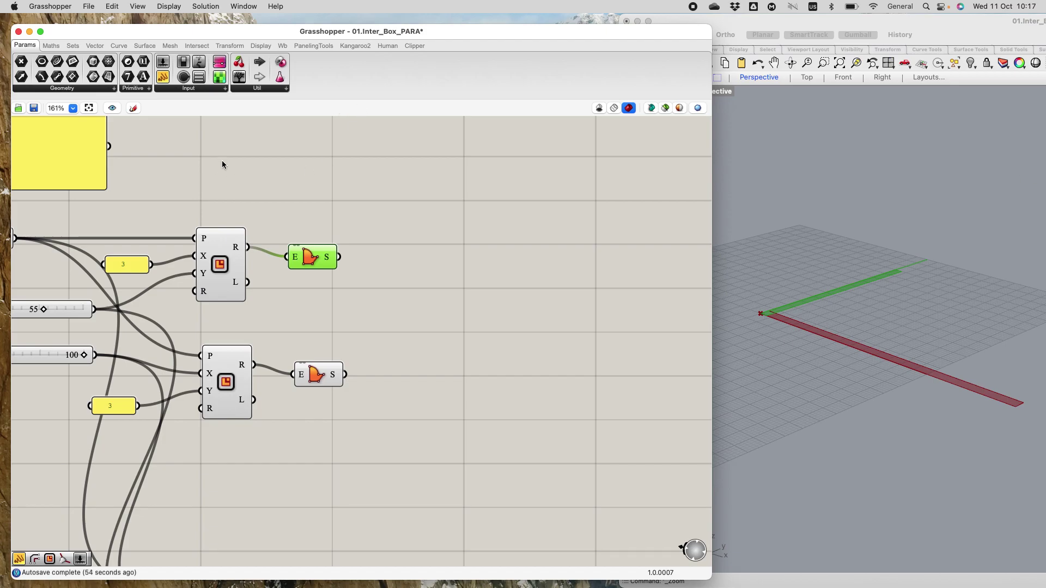
{"action": "scroll", "coordinate": [768, 316], "scroll_direction": "up", "scroll_amount": 5}
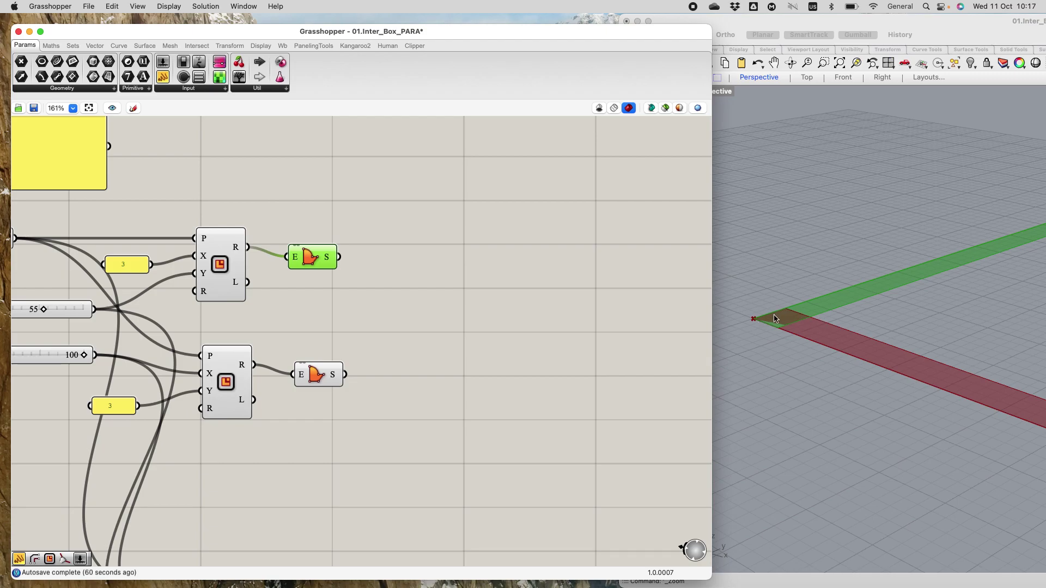
{"action": "scroll", "coordinate": [528, 321], "scroll_direction": "down", "scroll_amount": 2}
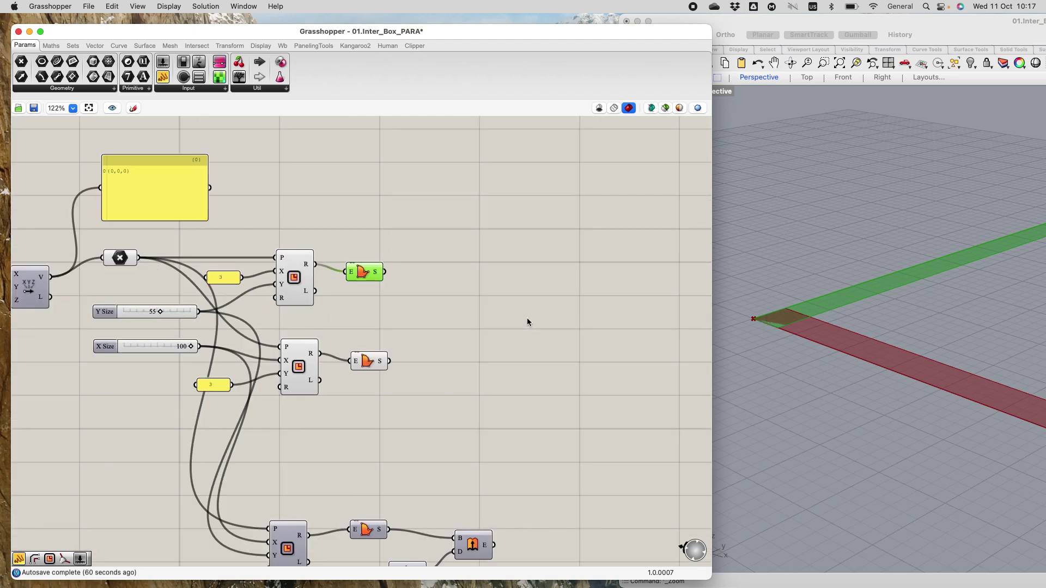
{"action": "double_click", "coordinate": [495, 258]}
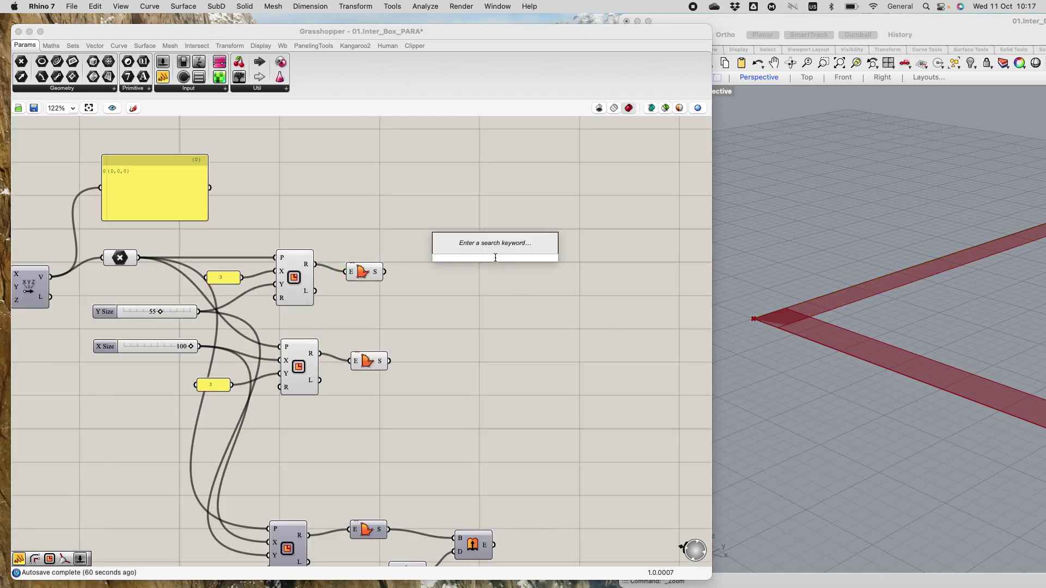
{"action": "type", "text": "mov"}
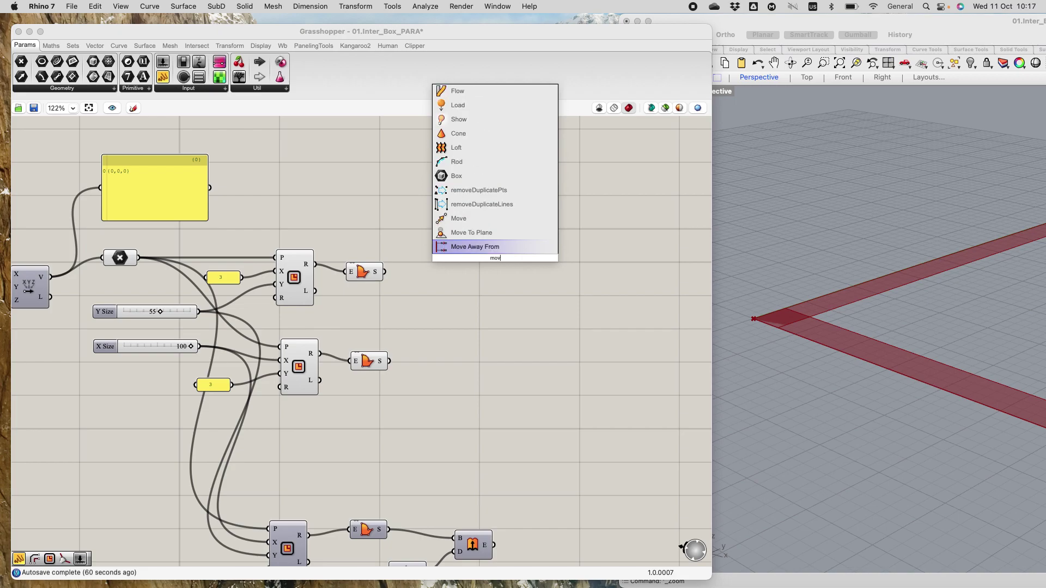
{"action": "key", "text": "Up"}
{"action": "key", "text": "Up"}
{"action": "key", "text": "Return"}
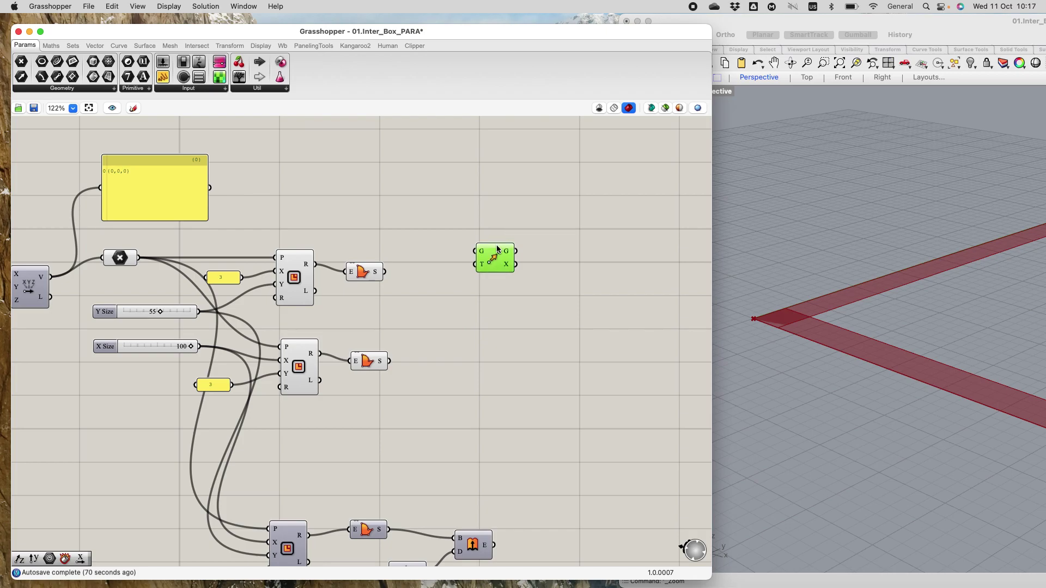
{"action": "left_click_drag", "start_coordinate": [498, 250], "coordinate": [488, 258]}
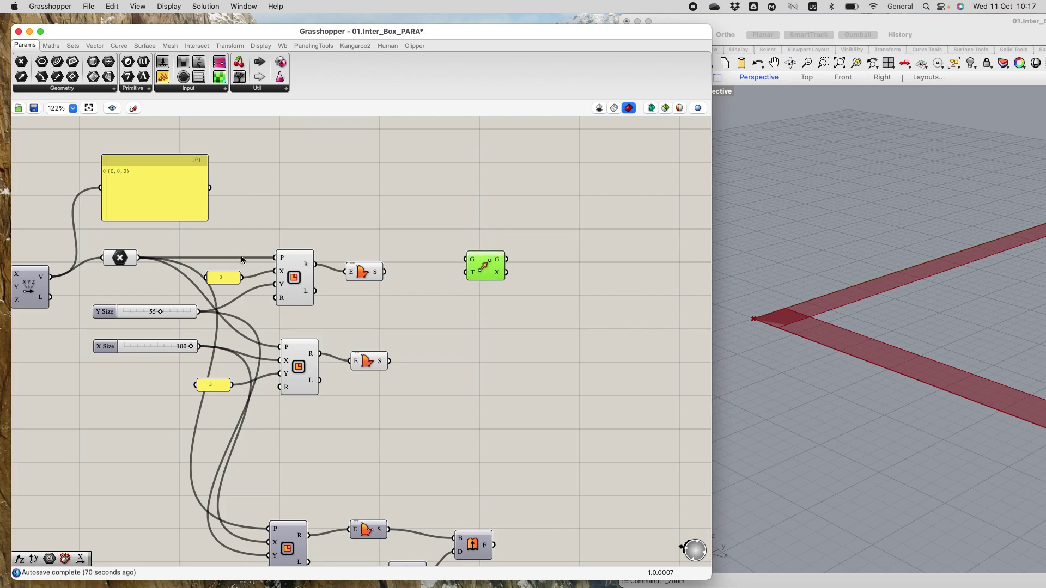
Align the Move component with the first Boundary Surfaces component and wire the S output to Move's G input.
{"action": "left_click", "coordinate": [363, 273]}
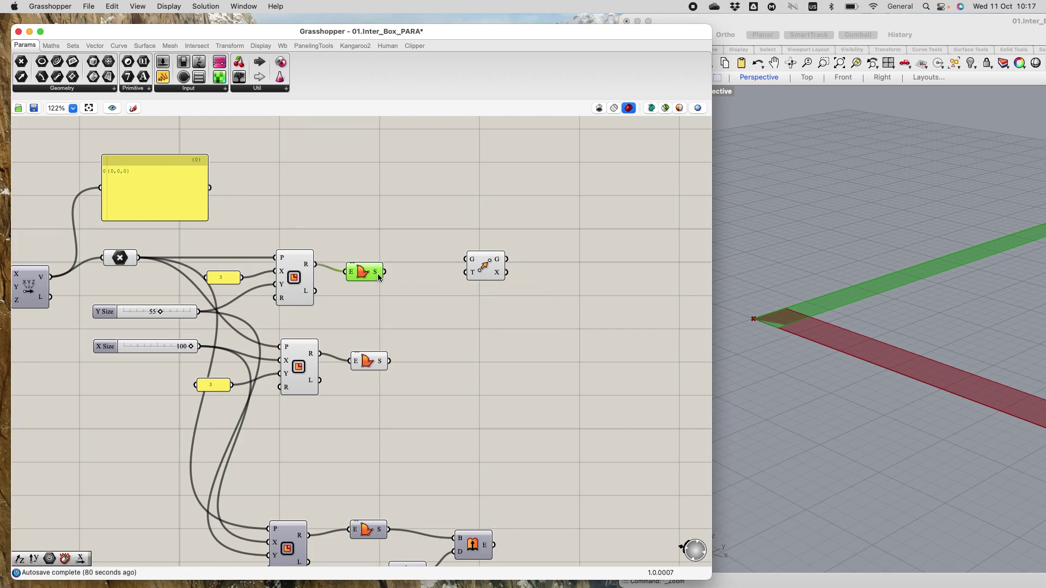
{"action": "left_click_drag", "start_coordinate": [490, 276], "coordinate": [491, 288]}
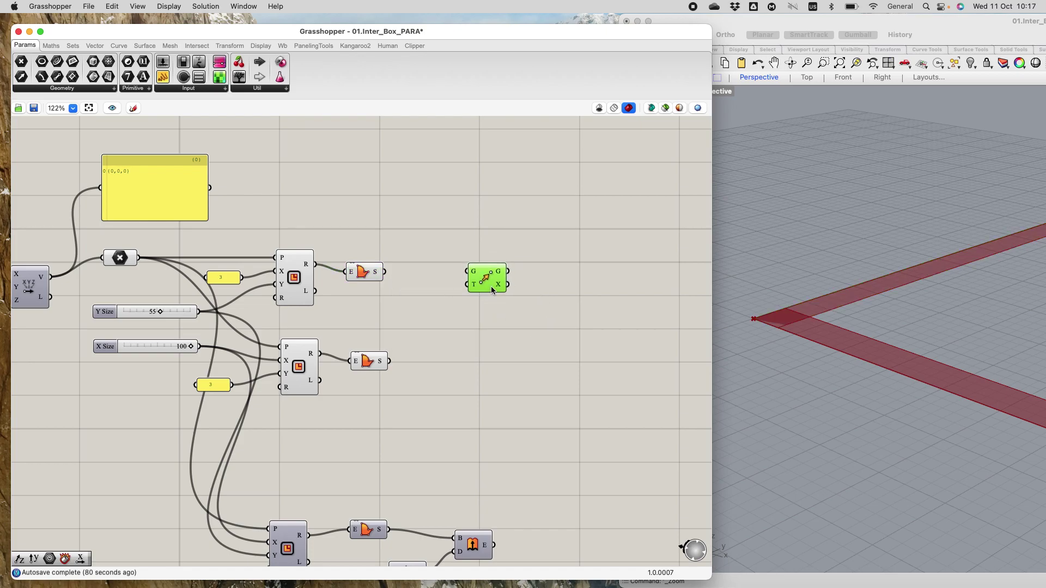
{"action": "left_click", "coordinate": [367, 273]}
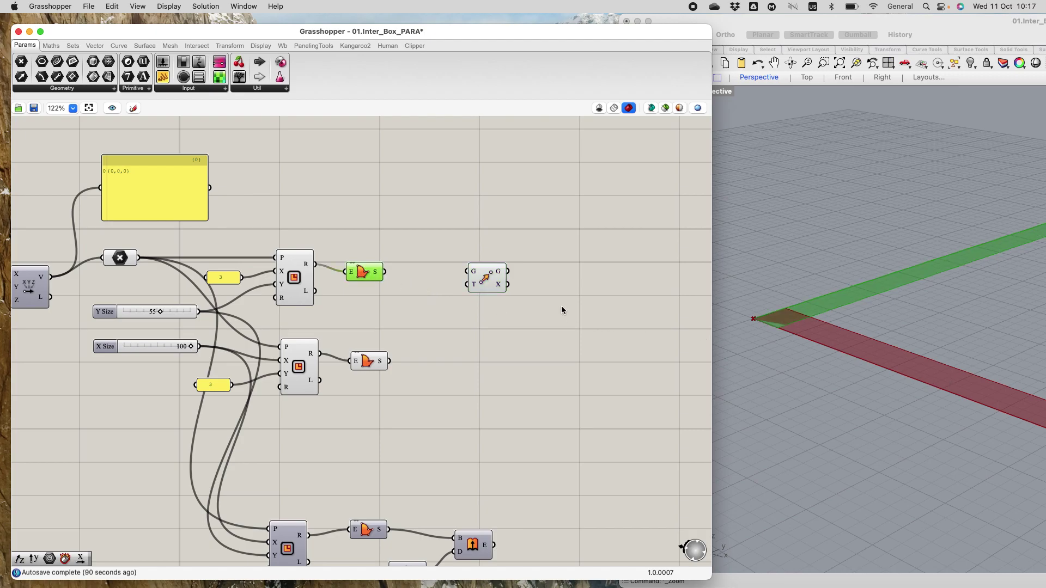
{"action": "scroll", "coordinate": [830, 297], "scroll_direction": "down", "scroll_amount": 5}
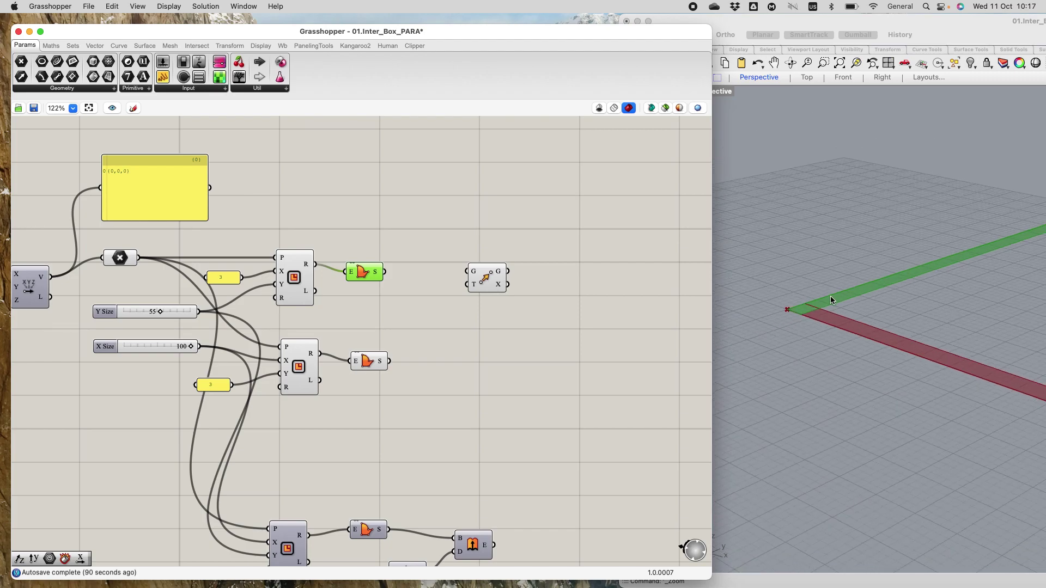
{"action": "scroll", "coordinate": [831, 299], "scroll_direction": "down", "scroll_amount": 2}
{"action": "scroll", "coordinate": [838, 290], "scroll_direction": "down", "scroll_amount": 5}
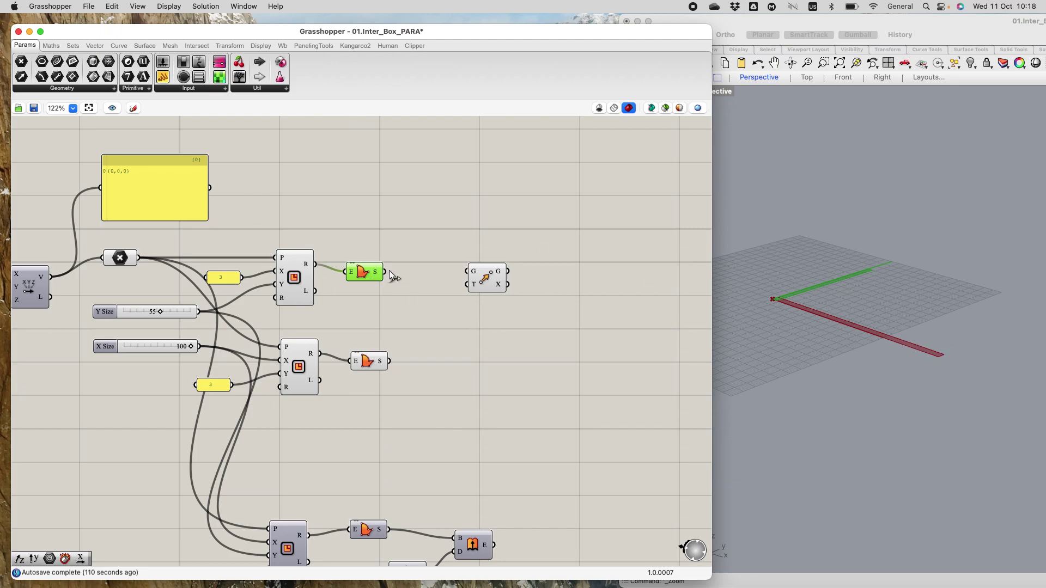
{"action": "left_click_drag", "start_coordinate": [385, 272], "coordinate": [488, 287]}
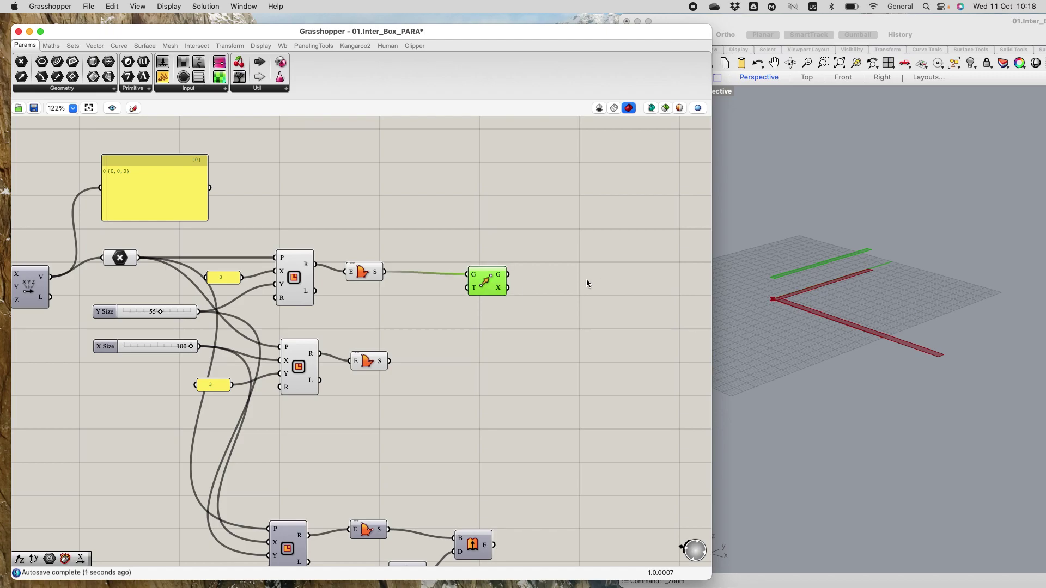
Add a Unit X component below the wire to Move and connect its V output to Move's T input.
{"action": "scroll", "coordinate": [482, 286], "scroll_direction": "up", "scroll_amount": 7}
{"action": "mouse_move", "coordinate": [460, 291]}
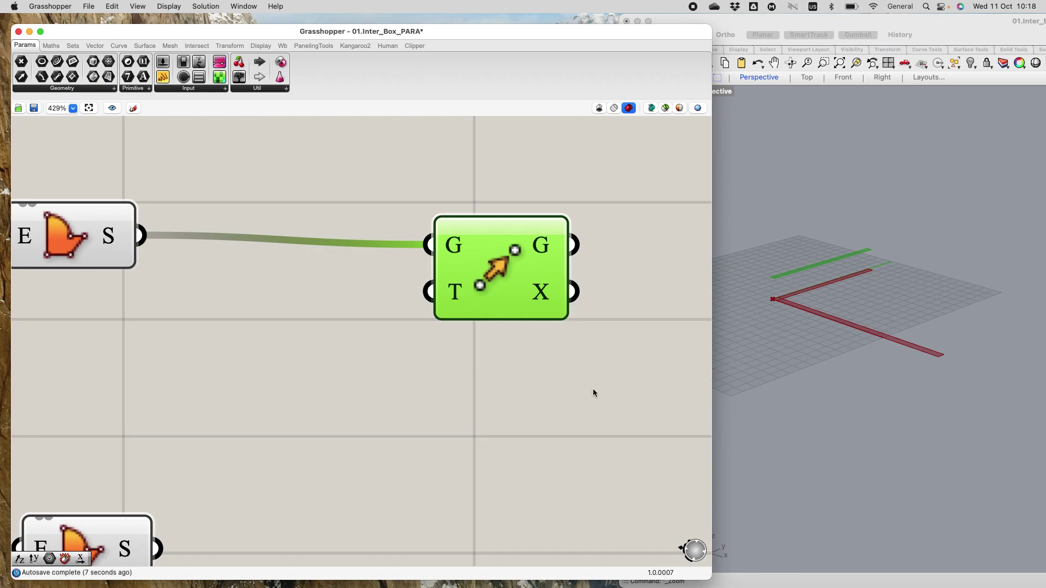
{"action": "scroll", "coordinate": [449, 366], "scroll_direction": "down", "scroll_amount": 4}
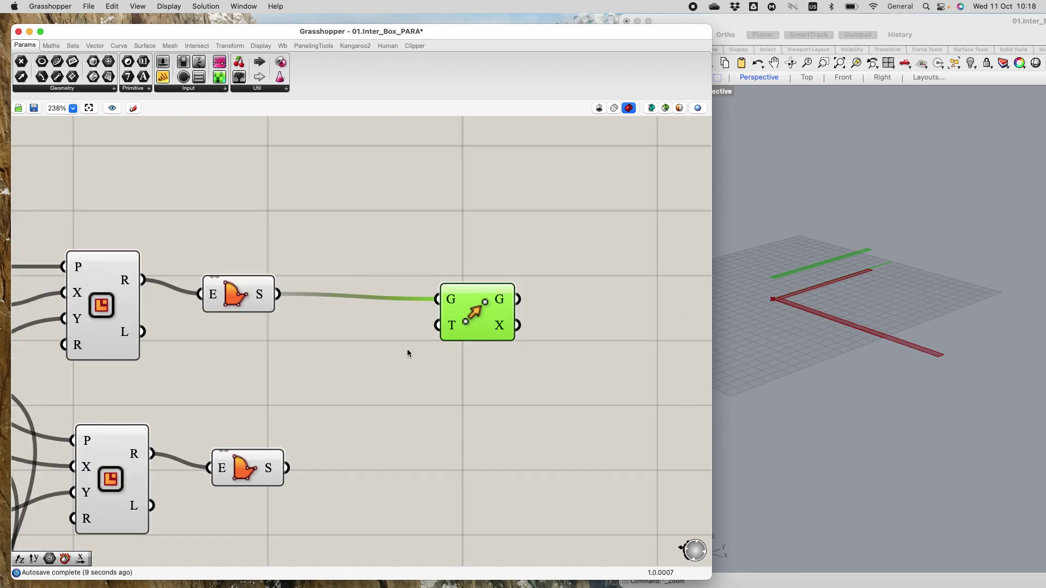
{"action": "double_click", "coordinate": [380, 343]}
{"action": "type", "text": "x"}
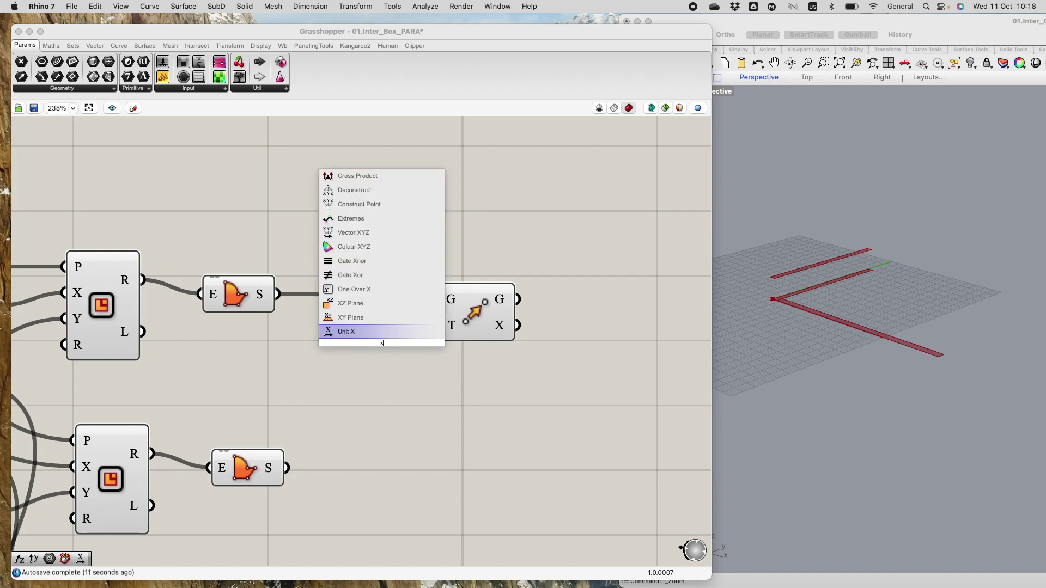
{"action": "key", "text": "Return"}
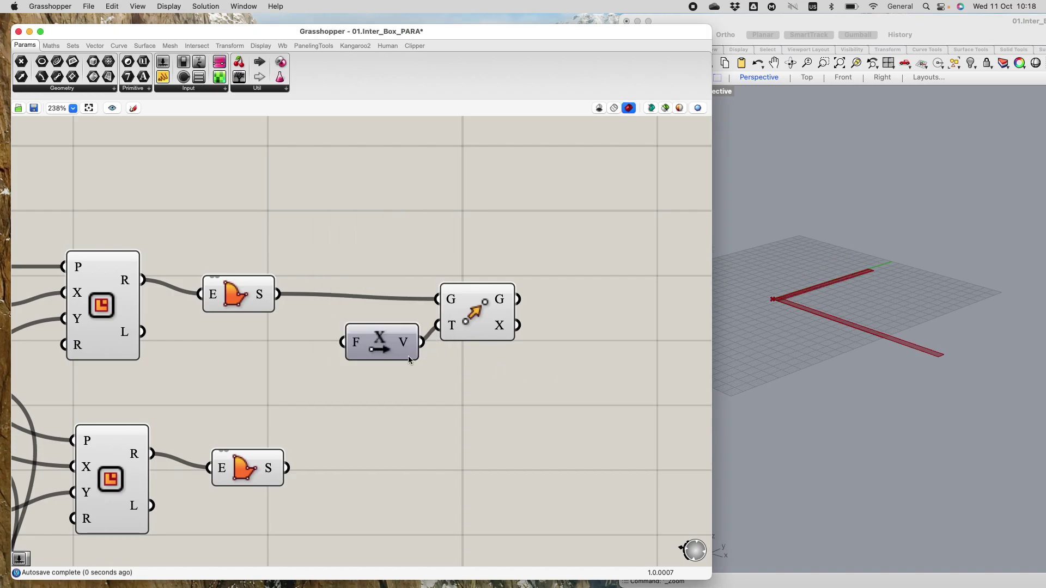
{"action": "left_click_drag", "start_coordinate": [390, 341], "coordinate": [381, 347]}
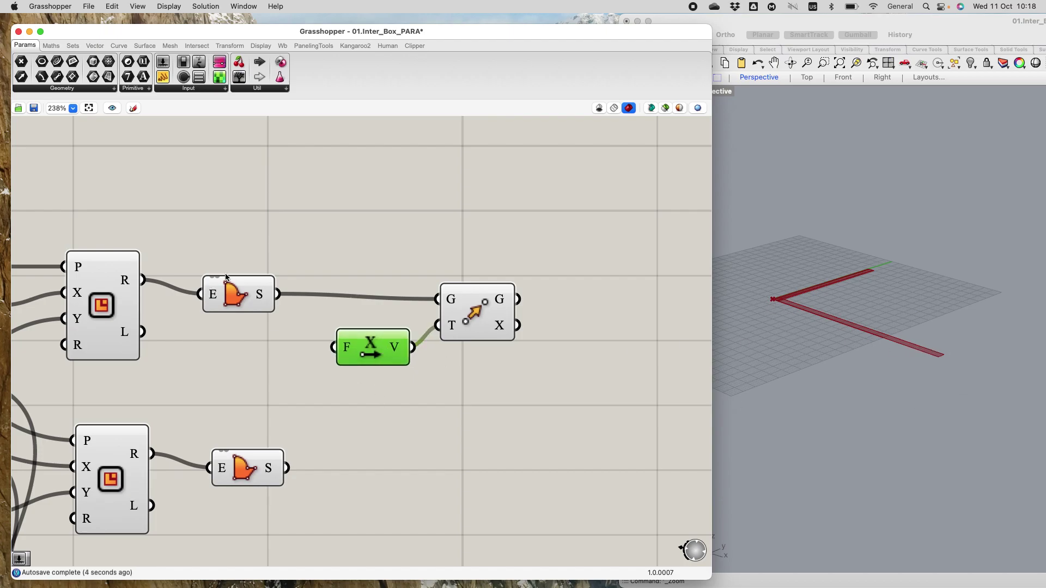
Wire the X Size slider to the Unit X component's F input and check the moved strip's corner in Rhino.
{"action": "scroll", "coordinate": [382, 386], "scroll_direction": "down", "scroll_amount": 5}
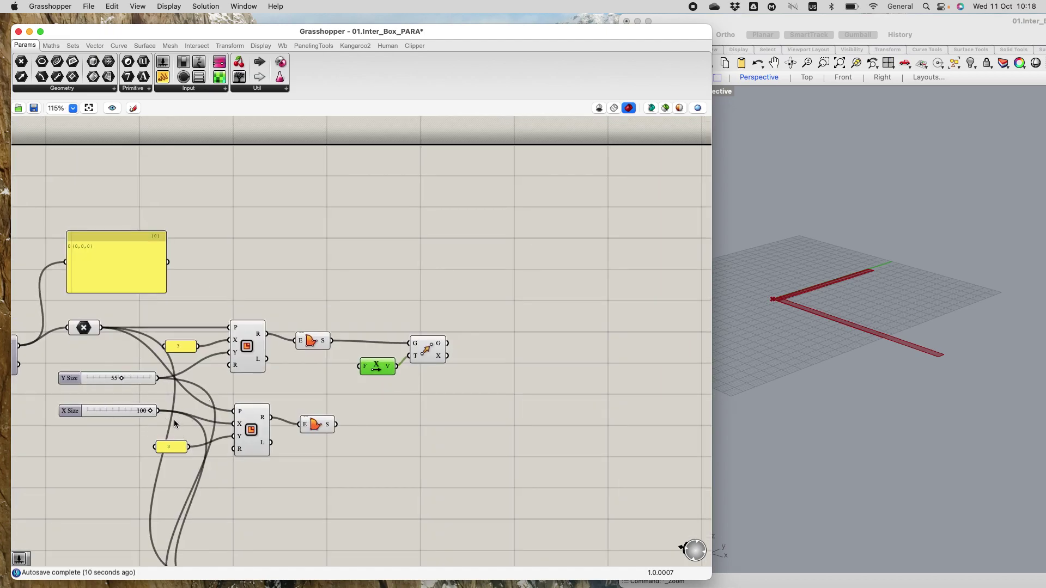
{"action": "left_click_drag", "start_coordinate": [158, 410], "coordinate": [351, 366]}
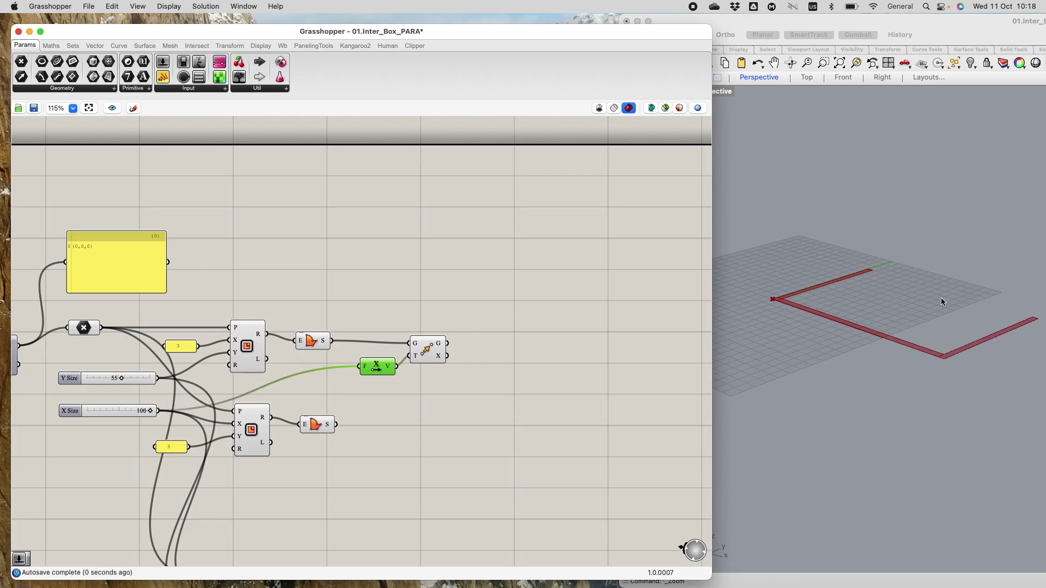
{"action": "scroll", "coordinate": [972, 352], "scroll_direction": "up", "scroll_amount": 5}
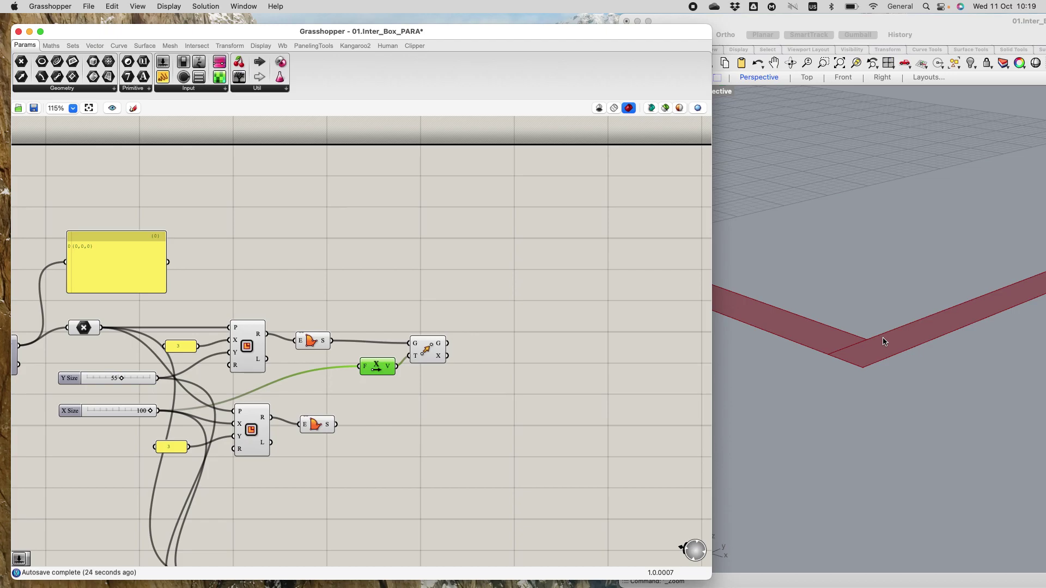
{"action": "scroll", "coordinate": [919, 294], "scroll_direction": "down", "scroll_amount": 8}
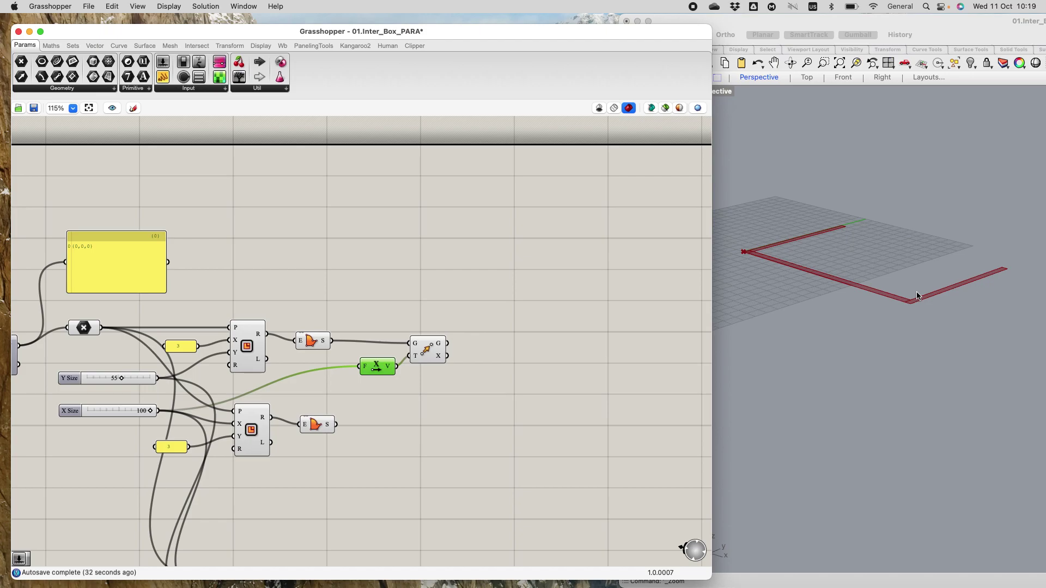
Inspect the strip corners in Rhino, and spread out the Move, first Boundary Surfaces and Unit X components to make room before Unit X.
{"action": "scroll", "coordinate": [746, 251], "scroll_direction": "up", "scroll_amount": 5}
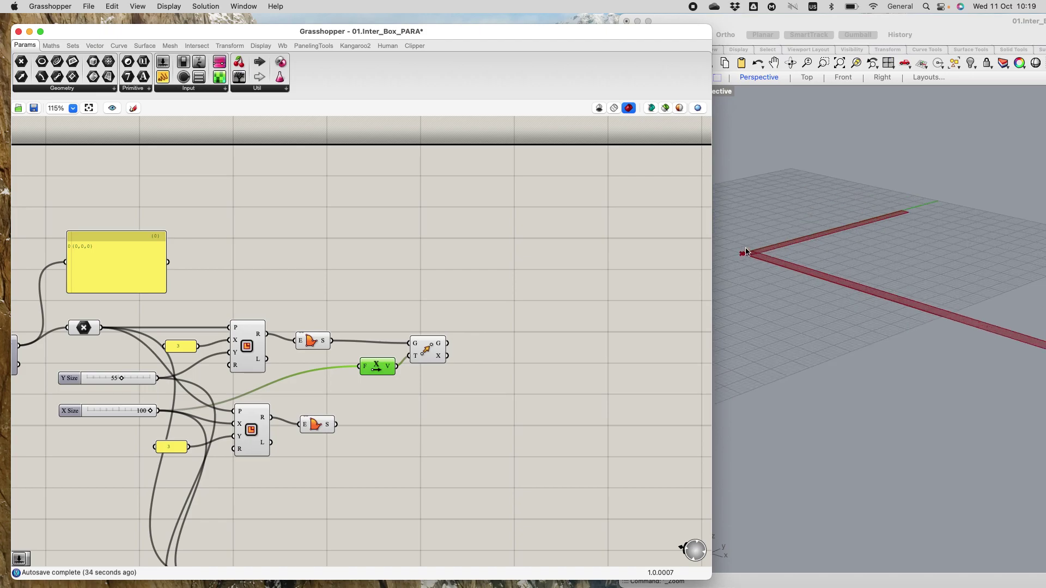
{"action": "scroll", "coordinate": [746, 252], "scroll_direction": "up", "scroll_amount": 5}
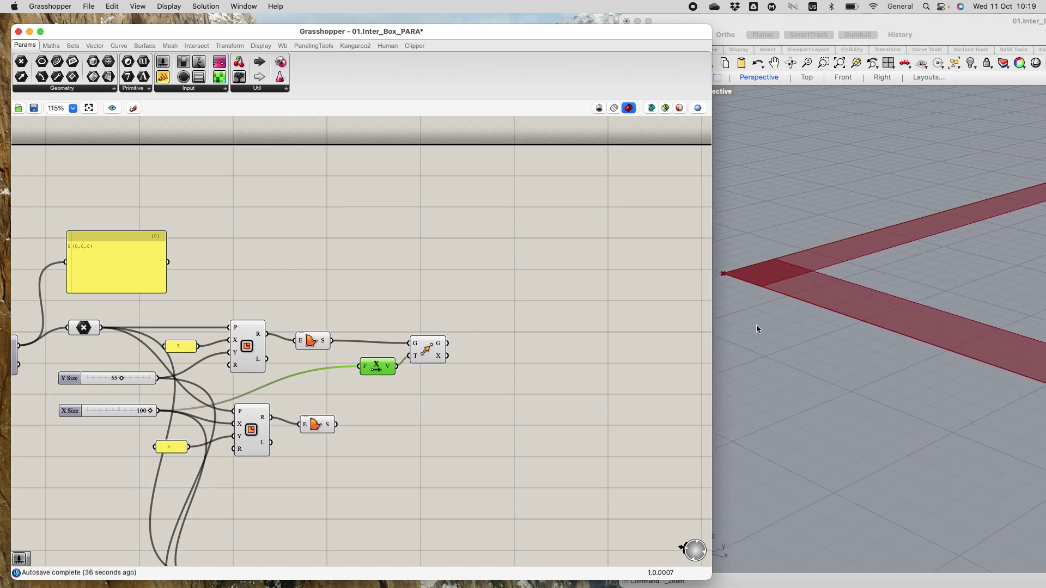
{"action": "scroll", "coordinate": [791, 286], "scroll_direction": "down", "scroll_amount": 10}
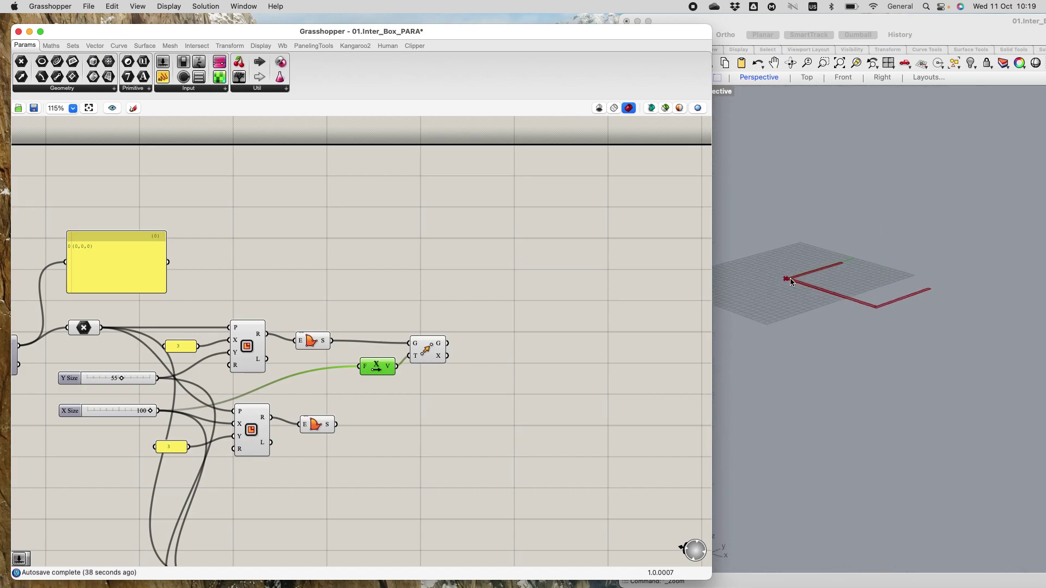
{"action": "scroll", "coordinate": [776, 294], "scroll_direction": "up", "scroll_amount": 6}
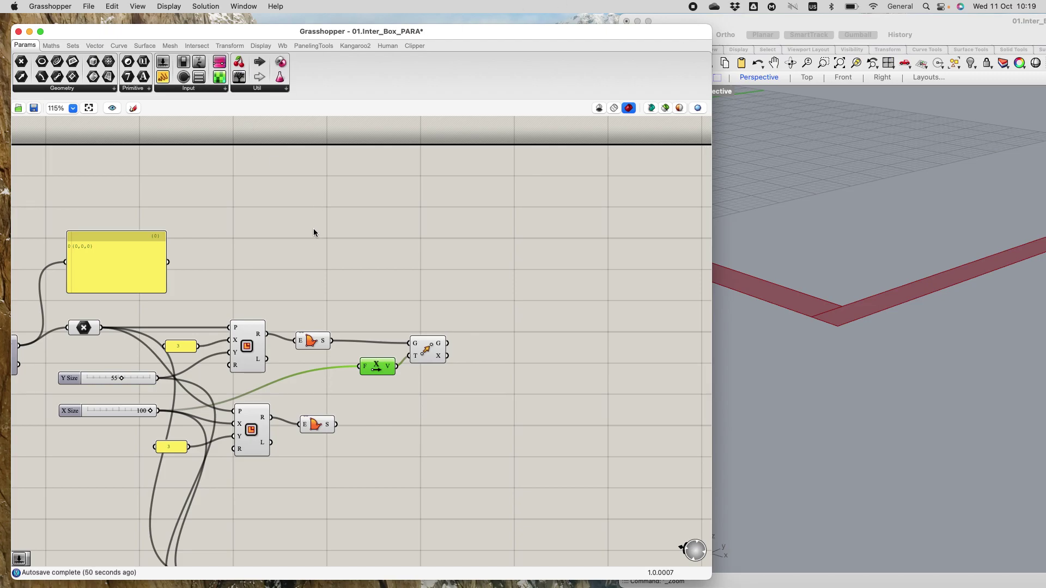
{"action": "left_click_drag", "start_coordinate": [431, 349], "coordinate": [481, 333]}
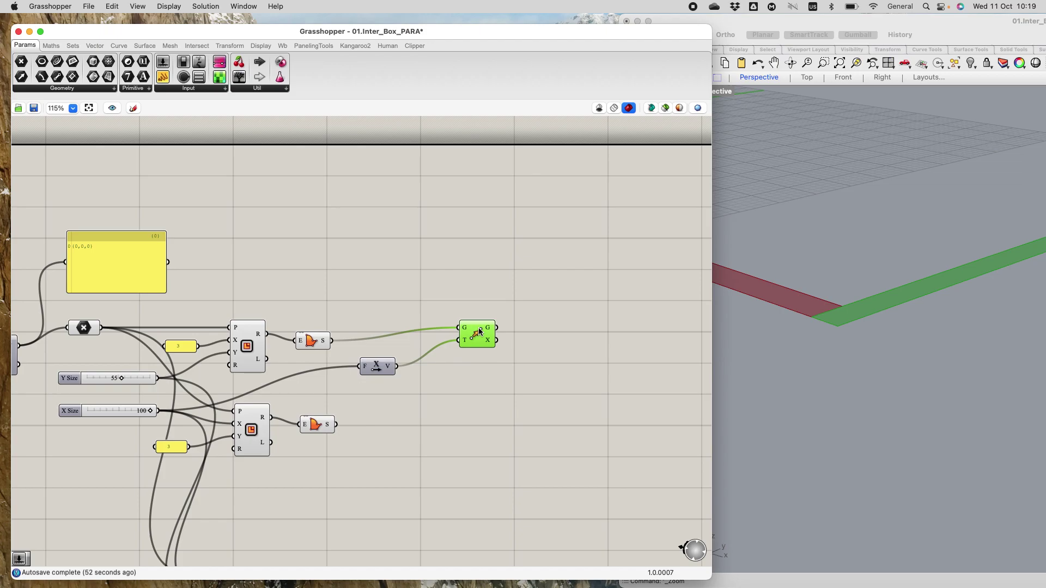
{"action": "left_click_drag", "start_coordinate": [322, 341], "coordinate": [331, 325]}
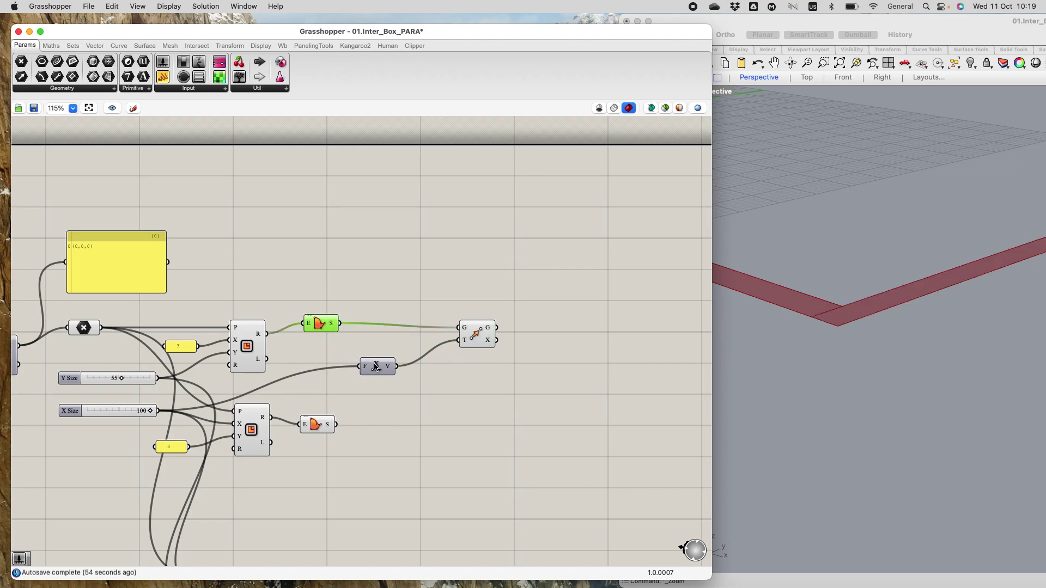
{"action": "left_click_drag", "start_coordinate": [376, 367], "coordinate": [395, 367]}
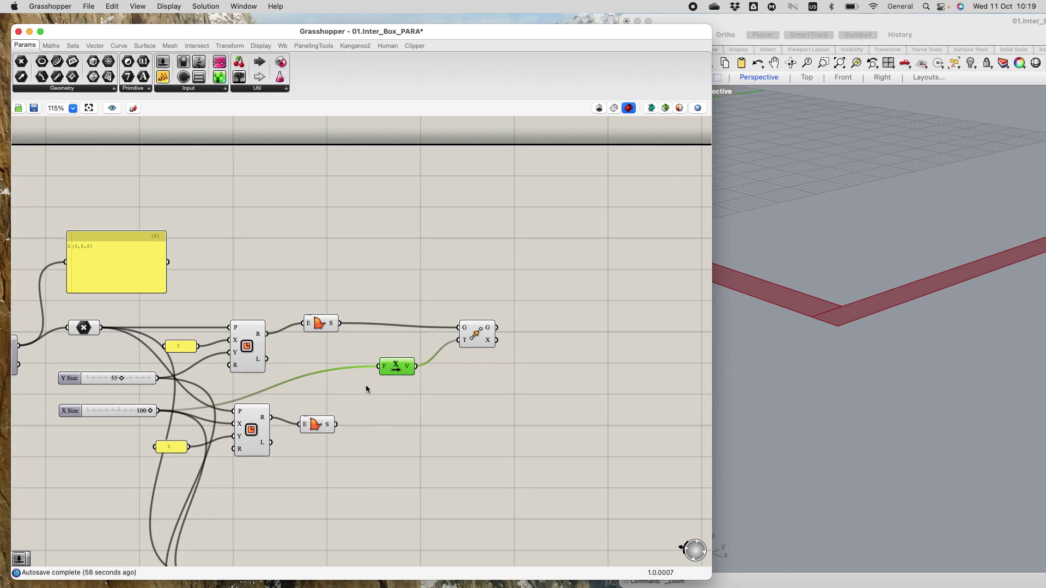
{"action": "scroll", "coordinate": [379, 384], "scroll_direction": "down", "scroll_amount": 3}
{"action": "scroll", "coordinate": [373, 388], "scroll_direction": "up", "scroll_amount": 7}
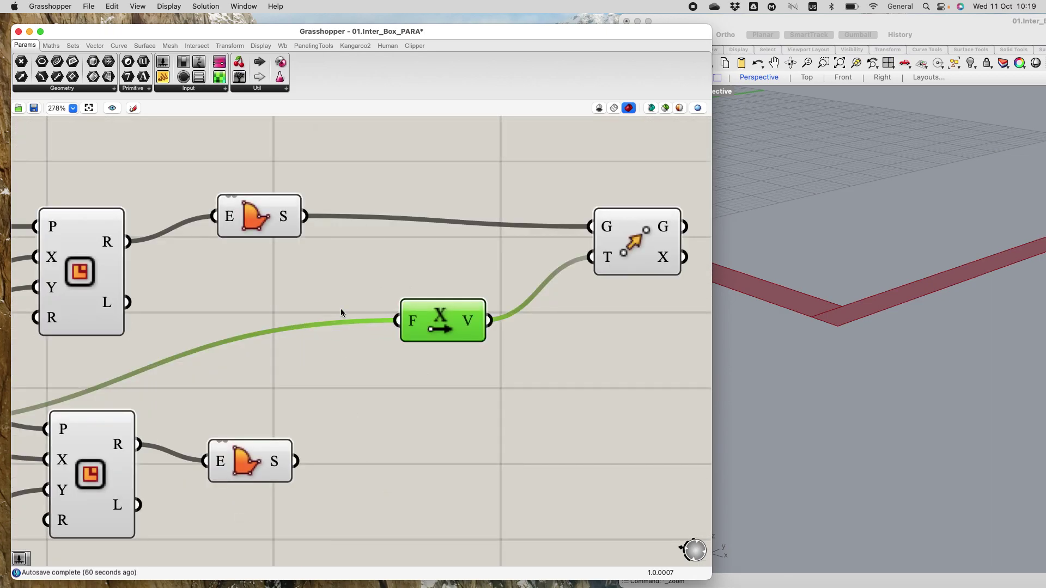
{"action": "double_click", "coordinate": [313, 302]}
{"action": "type", "text": "sub"}
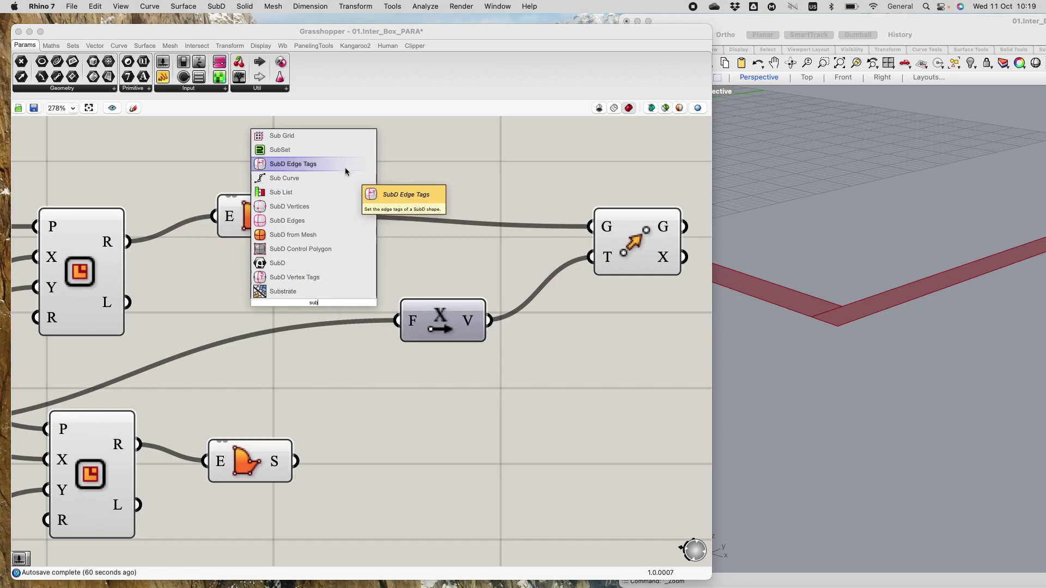
{"action": "left_click", "coordinate": [183, 37]}
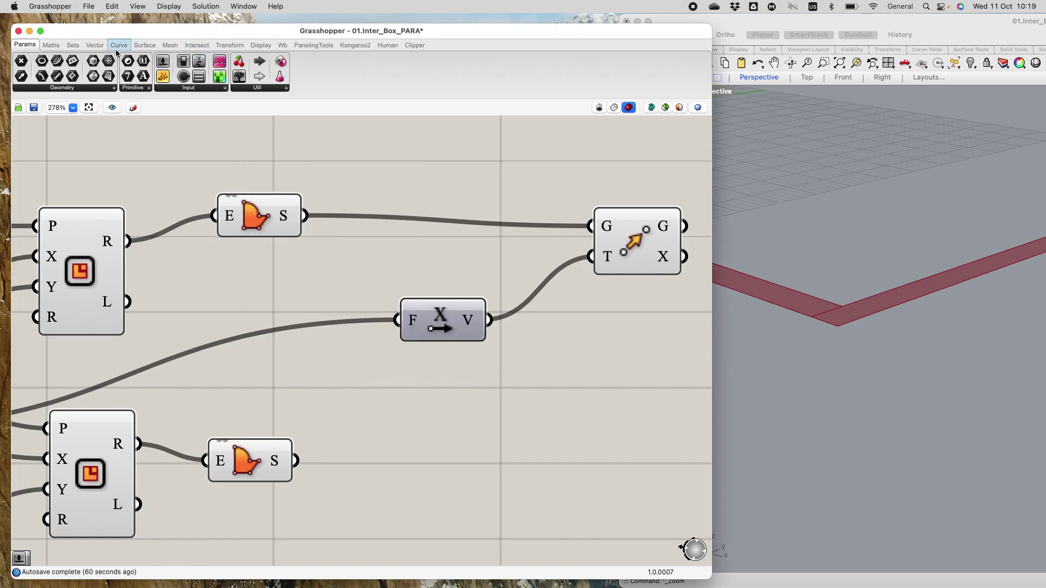
Add a Subtraction component to the canvas just before the Unit X component.
{"action": "left_click", "coordinate": [56, 47]}
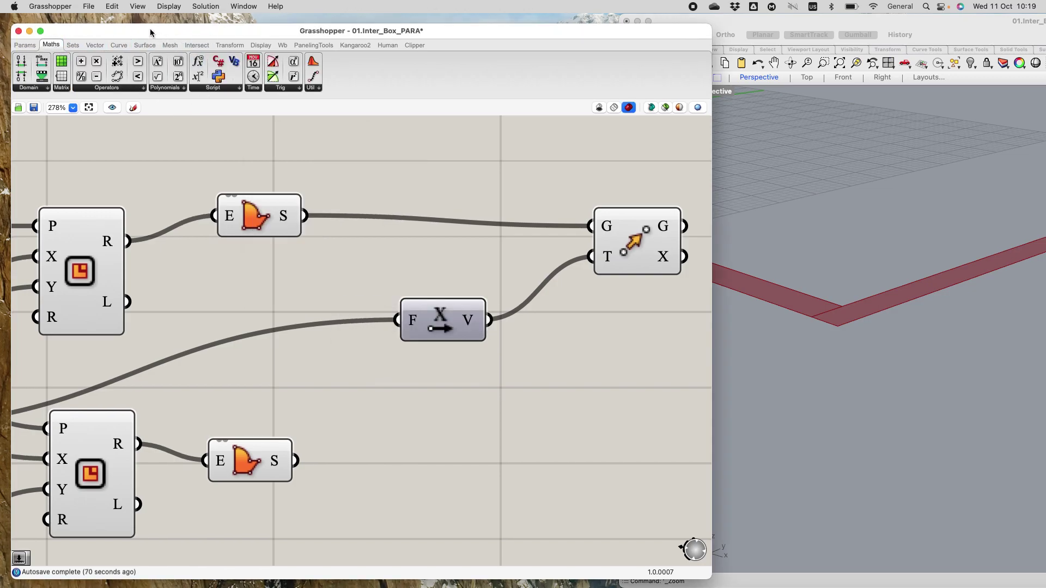
{"action": "left_click_drag", "start_coordinate": [96, 81], "coordinate": [294, 291]}
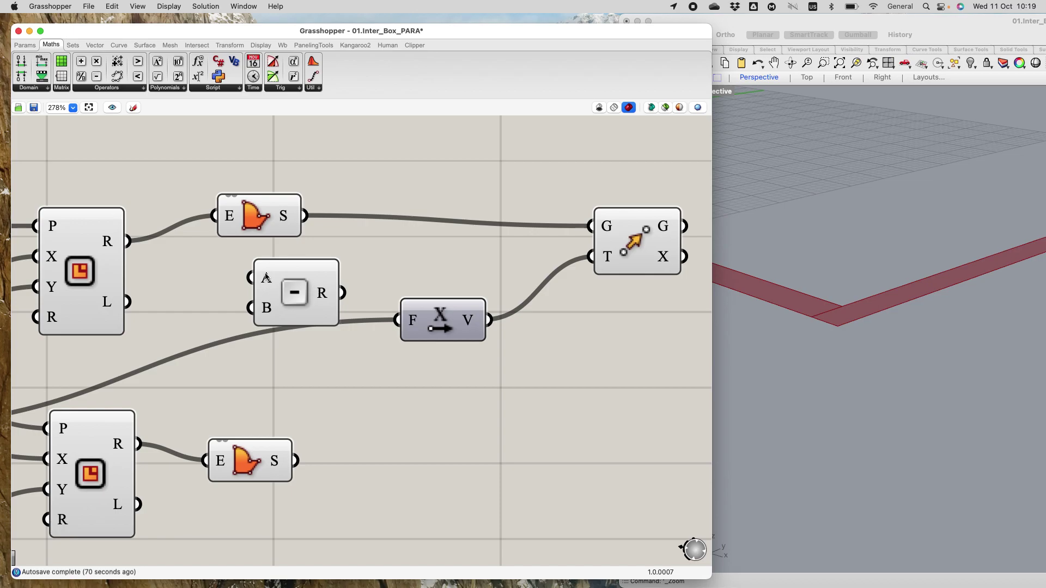
{"action": "left_click_drag", "start_coordinate": [303, 272], "coordinate": [341, 298]}
Wire the X Size slider to Subtraction's A input, the upper 3 panel to B, and the R output to Unit X's F input.
{"action": "scroll", "coordinate": [342, 285], "scroll_direction": "down", "scroll_amount": 8}
{"action": "scroll", "coordinate": [313, 305], "scroll_direction": "up", "scroll_amount": 5}
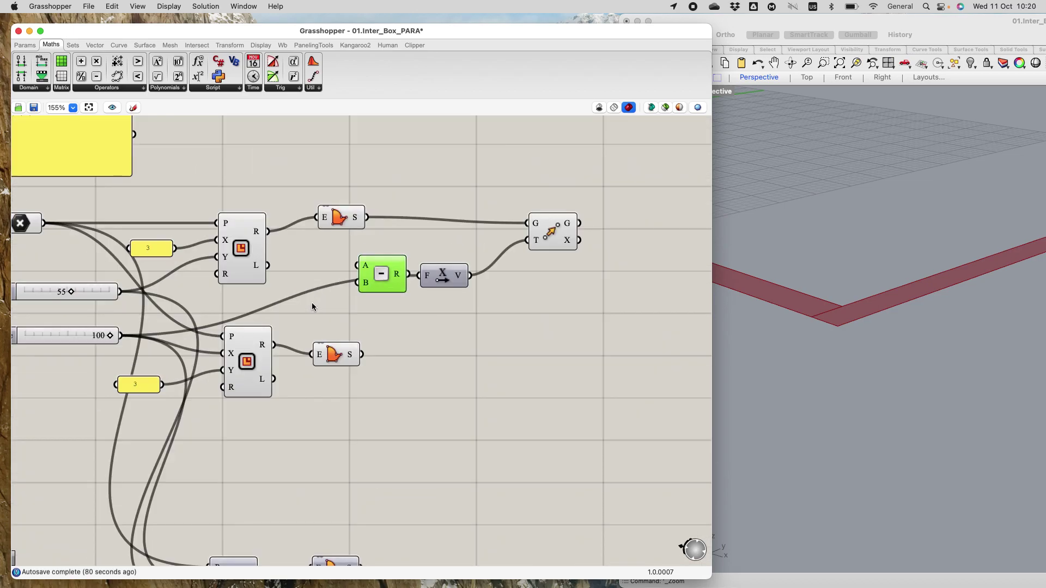
{"action": "left_click_drag", "start_coordinate": [121, 335], "coordinate": [380, 294]}
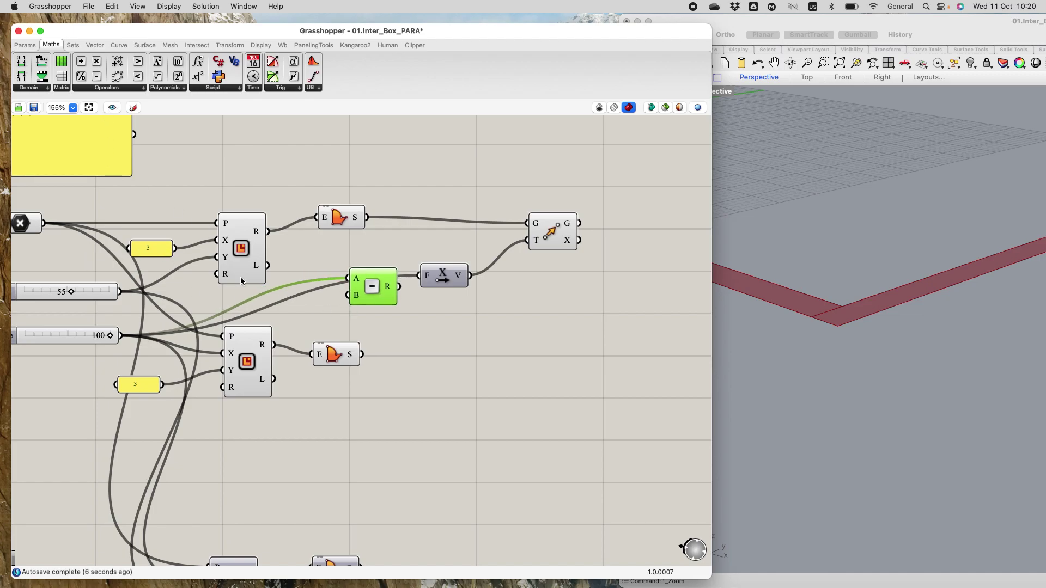
{"action": "left_click_drag", "start_coordinate": [453, 283], "coordinate": [478, 268]}
{"action": "left_click_drag", "start_coordinate": [399, 287], "coordinate": [444, 260]}
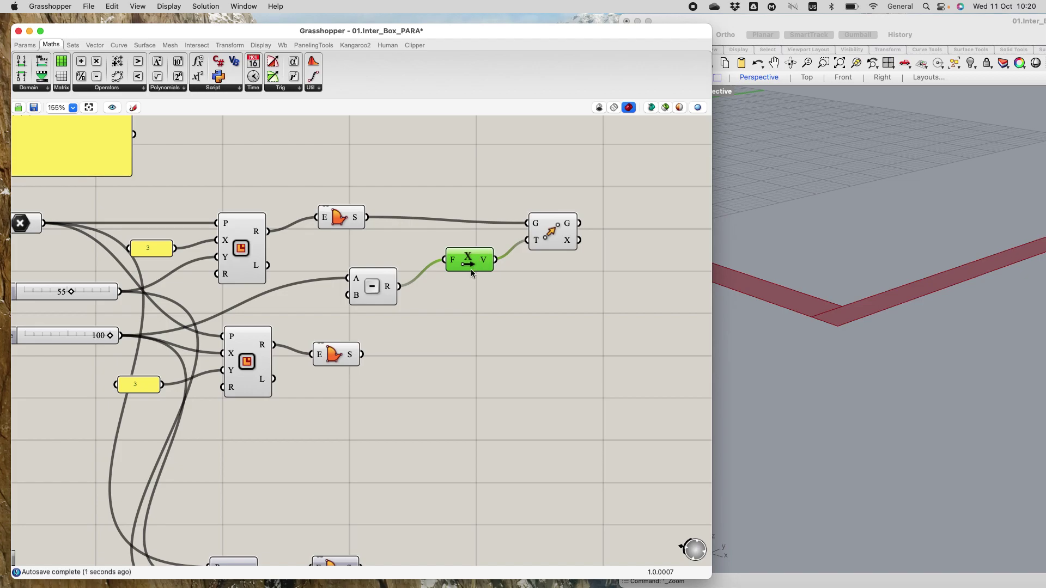
{"action": "left_click_drag", "start_coordinate": [175, 249], "coordinate": [349, 295]}
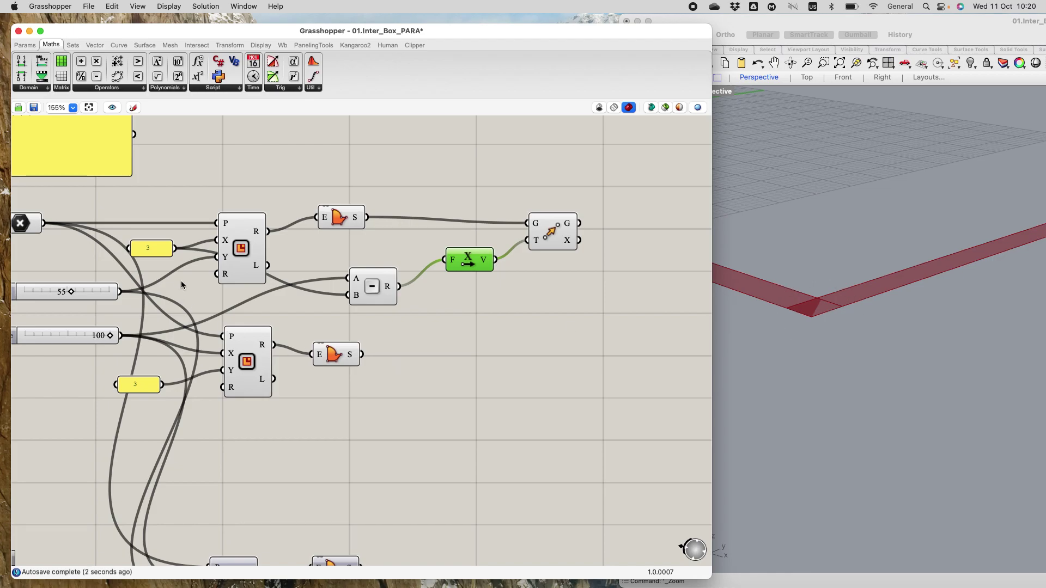
Tidy the positions of the first Rectangle and Subtraction components, and check the moved strip's corner in Rhino.
{"action": "left_click_drag", "start_coordinate": [249, 224], "coordinate": [258, 188]}
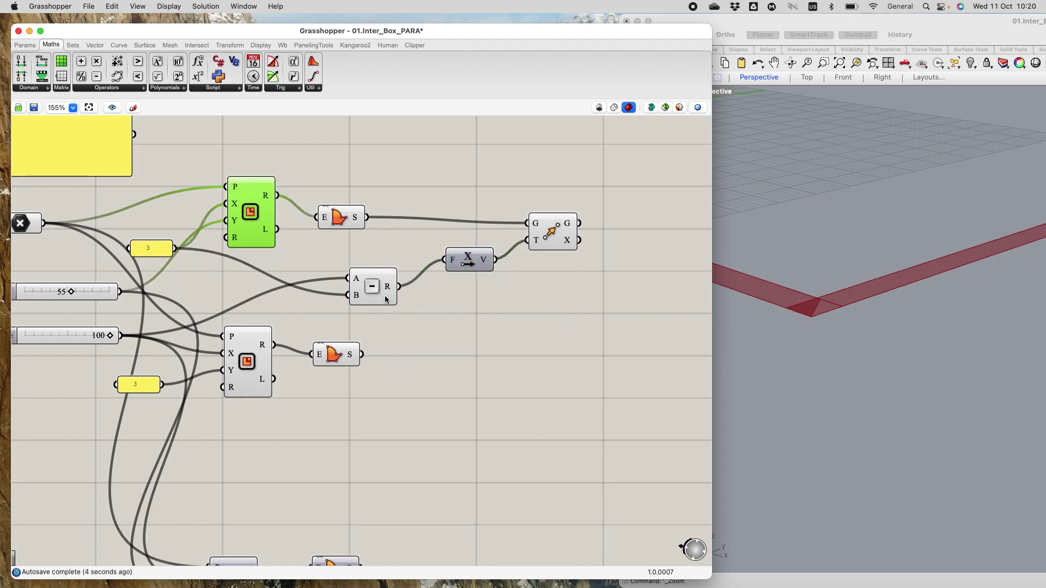
{"action": "left_click_drag", "start_coordinate": [385, 297], "coordinate": [387, 291]}
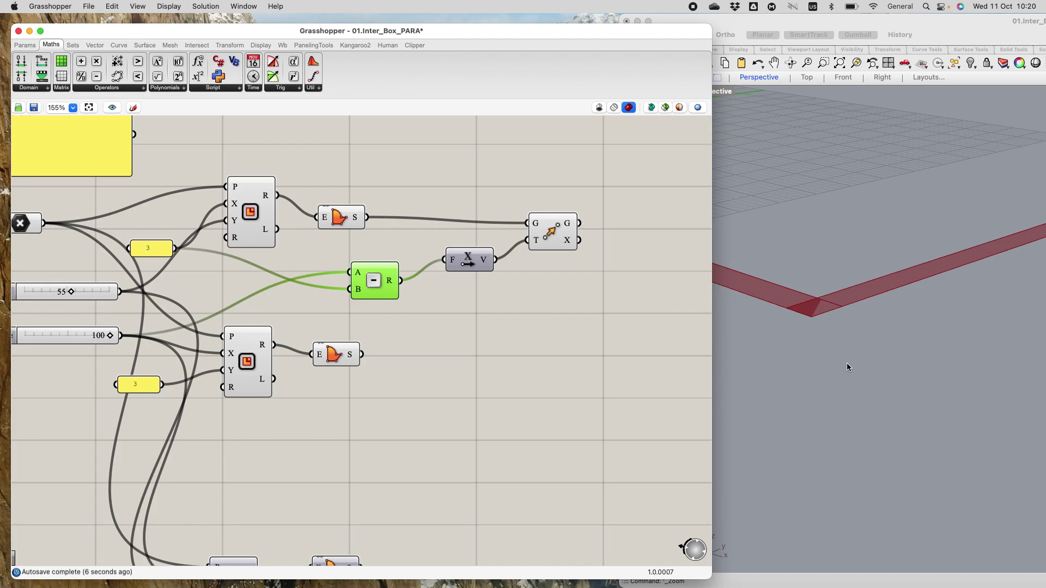
{"action": "scroll", "coordinate": [848, 367], "scroll_direction": "down", "scroll_amount": 10}
{"action": "scroll", "coordinate": [861, 377], "scroll_direction": "down", "scroll_amount": 2}
{"action": "scroll", "coordinate": [783, 336], "scroll_direction": "up", "scroll_amount": 10}
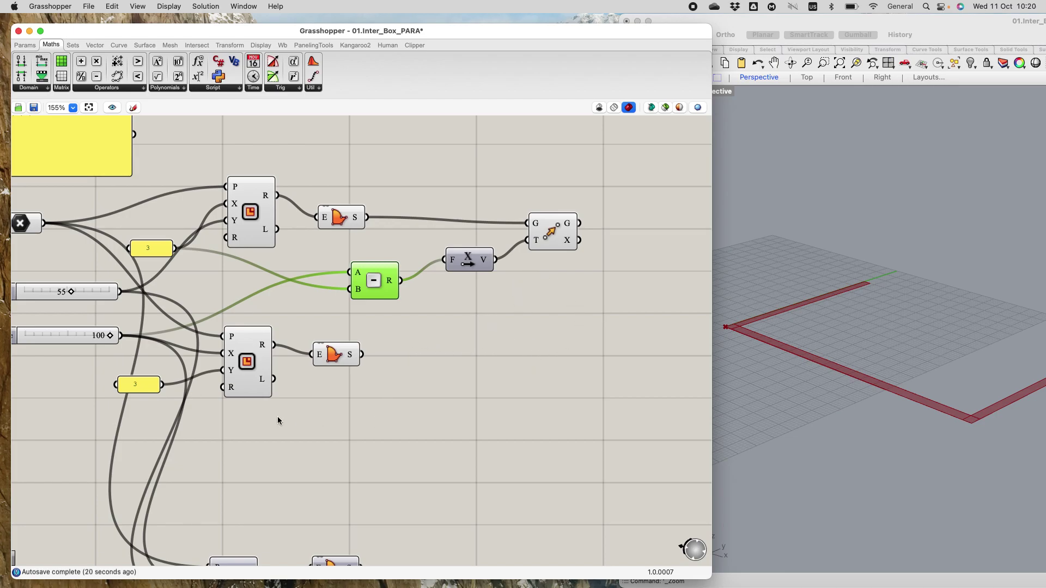
Add a Move component beside the second Boundary Surfaces component and wire the S output to its G input.
{"action": "scroll", "coordinate": [236, 390], "scroll_direction": "up", "scroll_amount": 3}
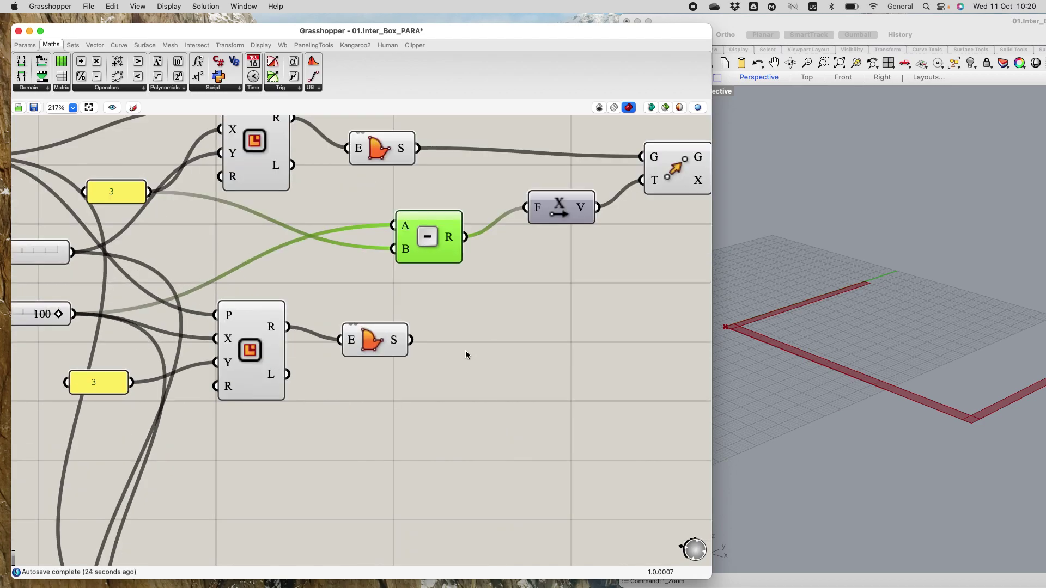
{"action": "scroll", "coordinate": [566, 360], "scroll_direction": "down", "scroll_amount": 1}
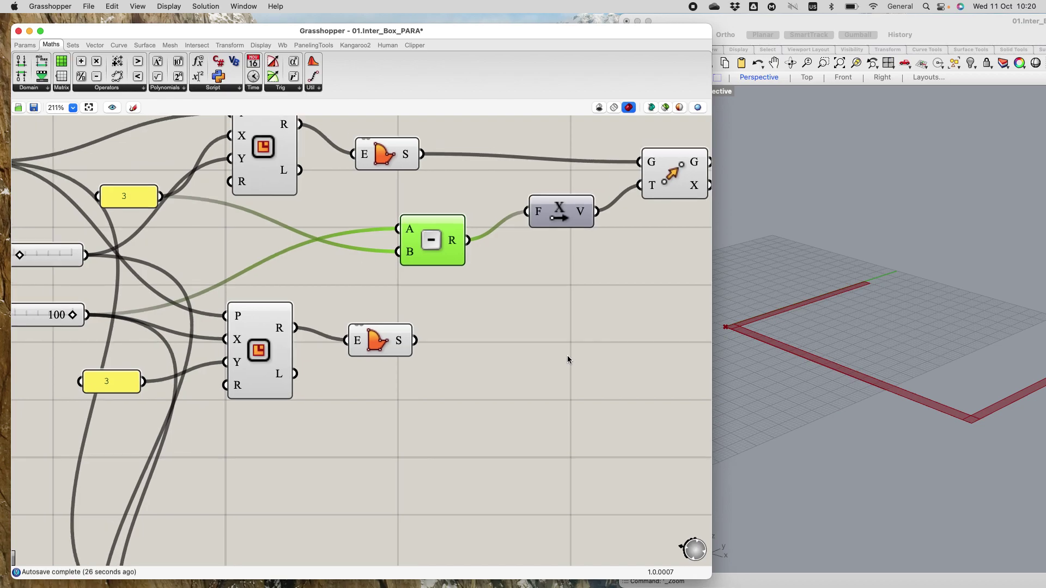
{"action": "double_click", "coordinate": [570, 361]}
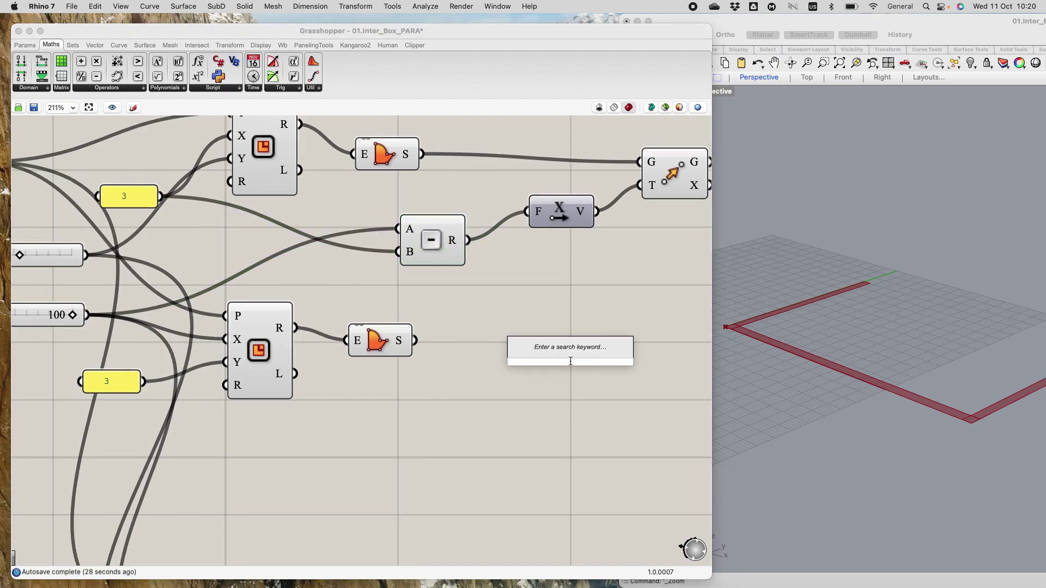
{"action": "type", "text": "move"}
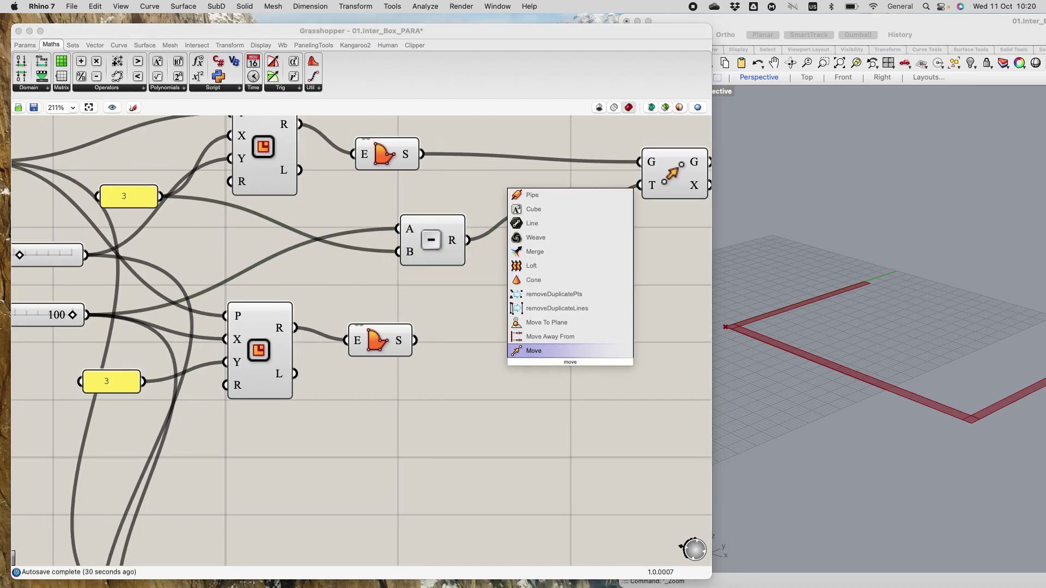
{"action": "key", "text": "Return"}
{"action": "left_click_drag", "start_coordinate": [580, 352], "coordinate": [607, 318]}
{"action": "left_click_drag", "start_coordinate": [415, 341], "coordinate": [569, 321]}
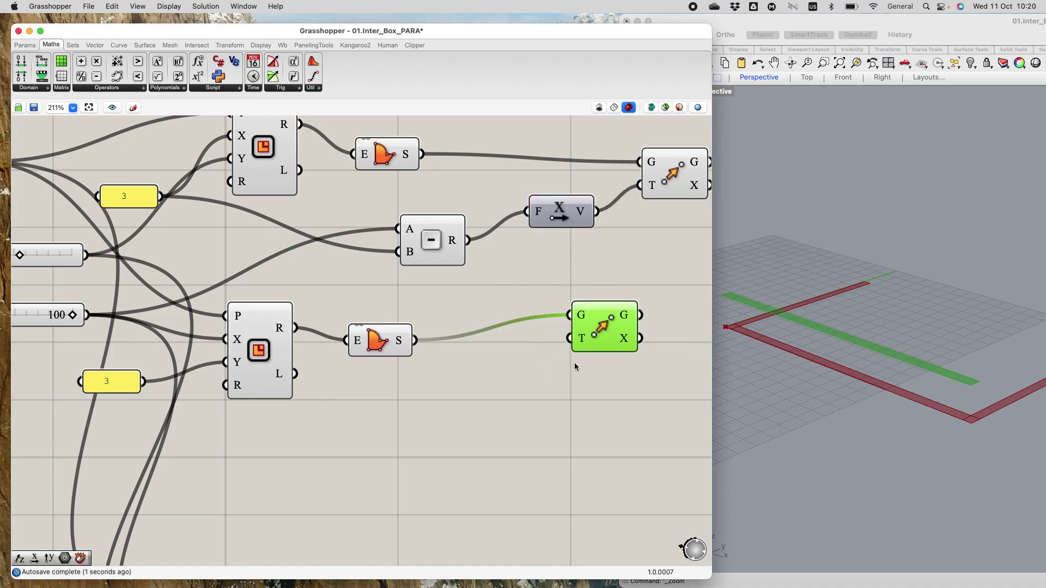
Add a Unit Y component below the second Move and connect its V output to that Move's T input.
{"action": "double_click", "coordinate": [501, 382]}
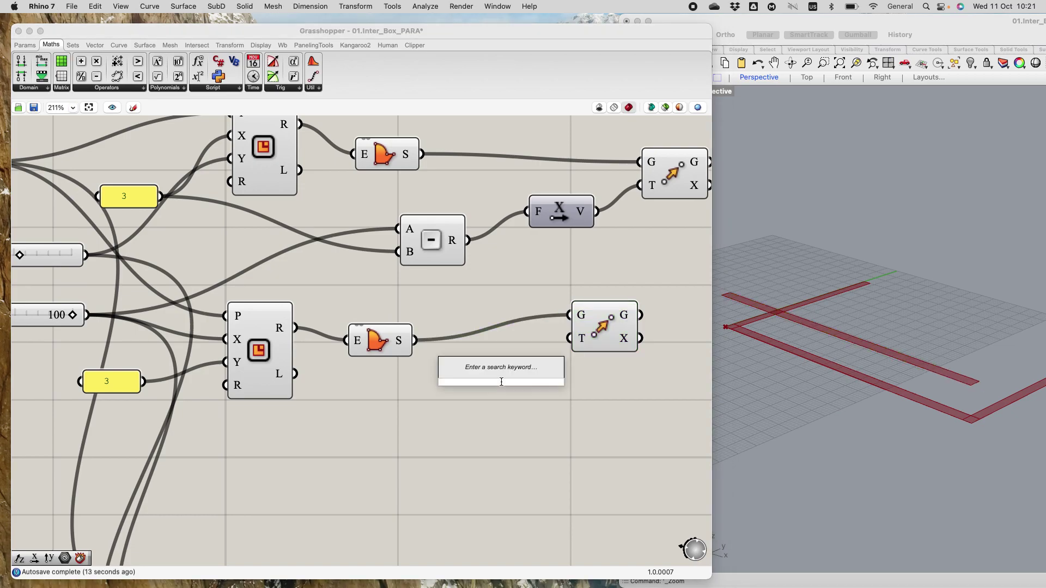
{"action": "type", "text": "y"}
{"action": "key", "text": "Return"}
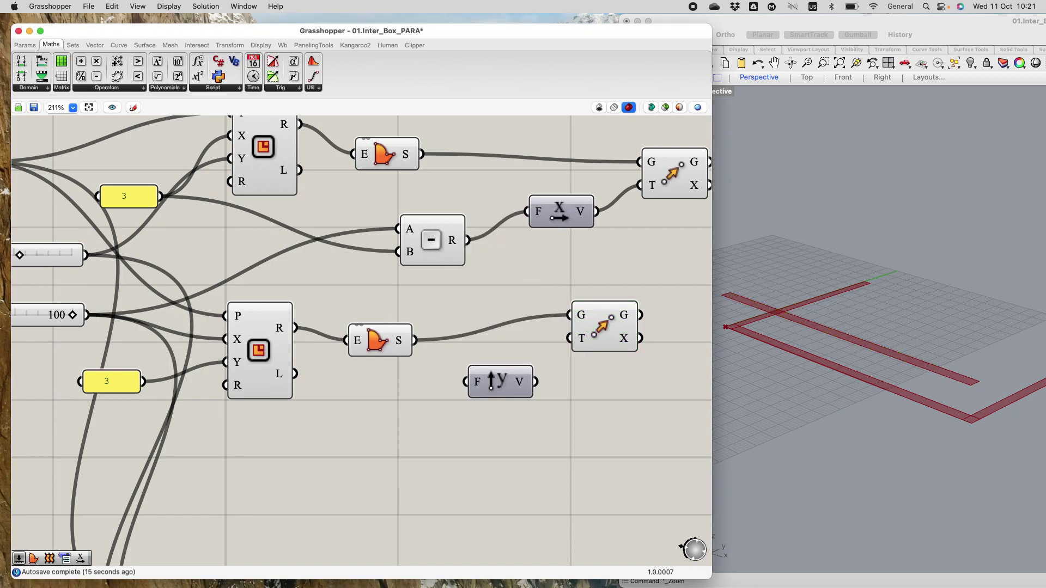
{"action": "left_click_drag", "start_coordinate": [537, 382], "coordinate": [623, 336]}
{"action": "left_click", "coordinate": [613, 348]}
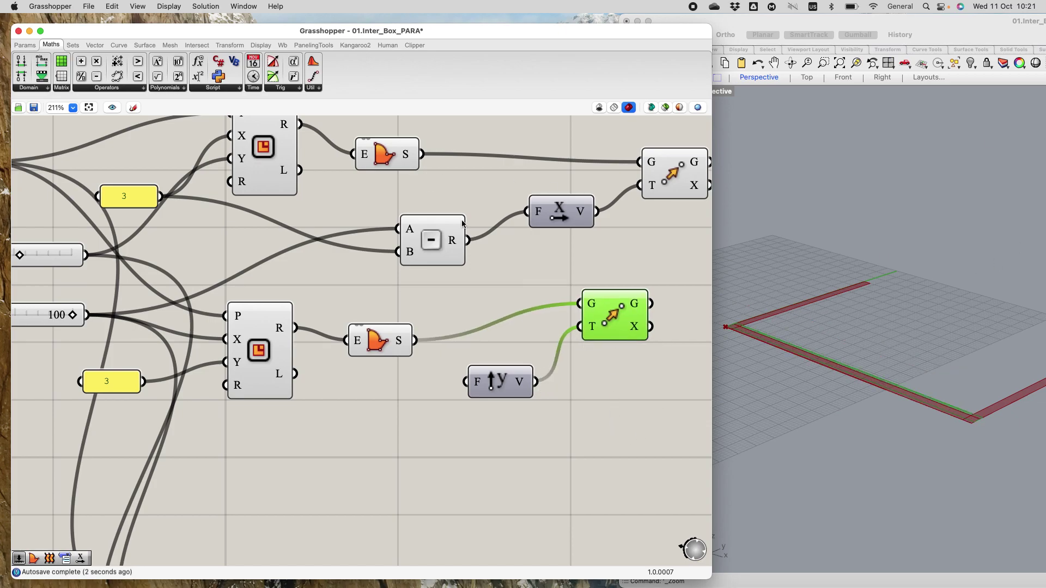
{"action": "left_click_drag", "start_coordinate": [484, 374], "coordinate": [480, 396]}
Wire the Y Size slider to the Unit Y component's F input and check the moved strip's corner in Rhino.
{"action": "scroll", "coordinate": [446, 350], "scroll_direction": "down", "scroll_amount": 4}
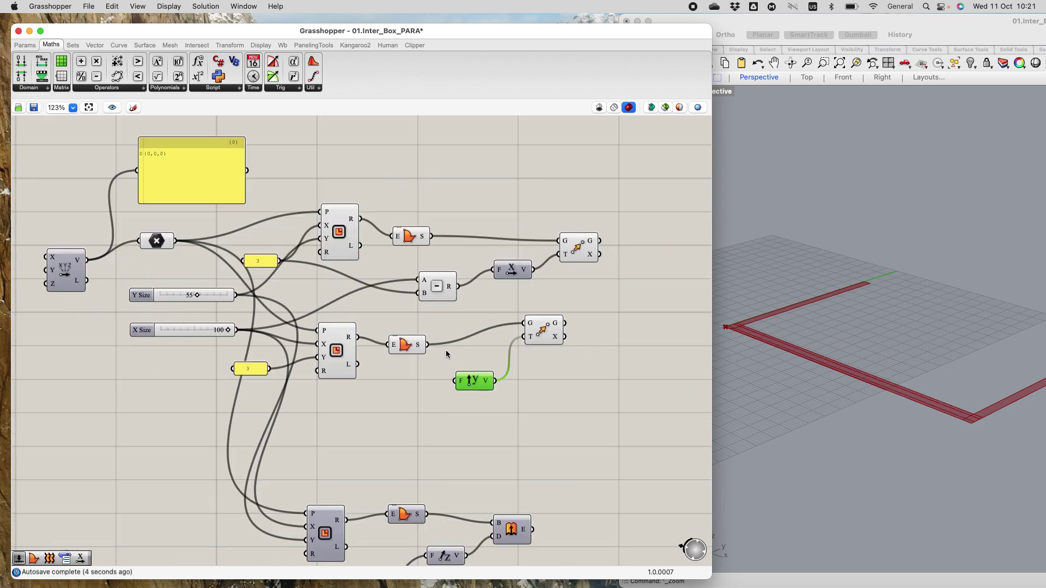
{"action": "scroll", "coordinate": [344, 369], "scroll_direction": "up", "scroll_amount": 2}
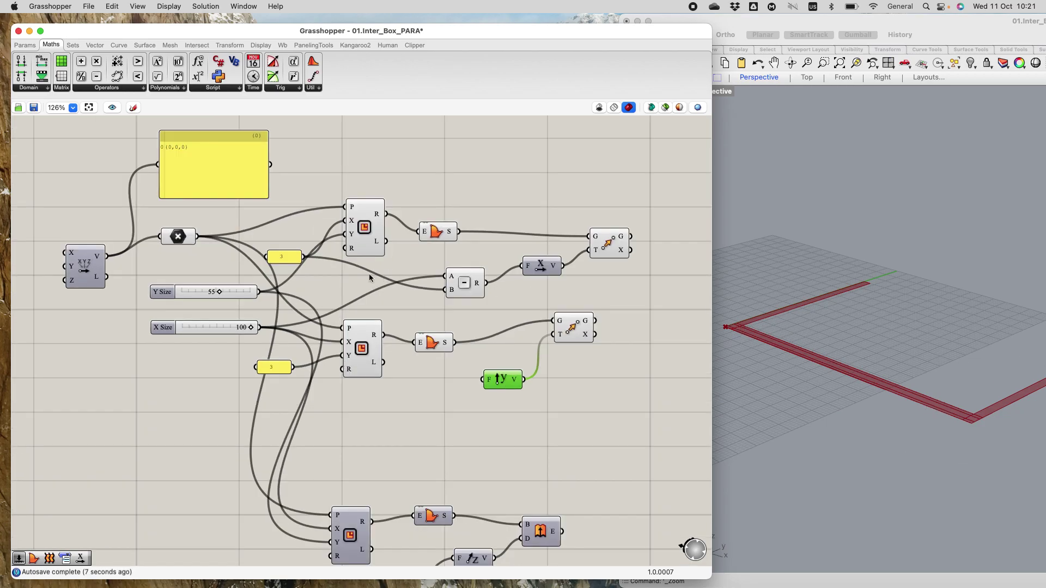
{"action": "left_click_drag", "start_coordinate": [260, 293], "coordinate": [505, 387]}
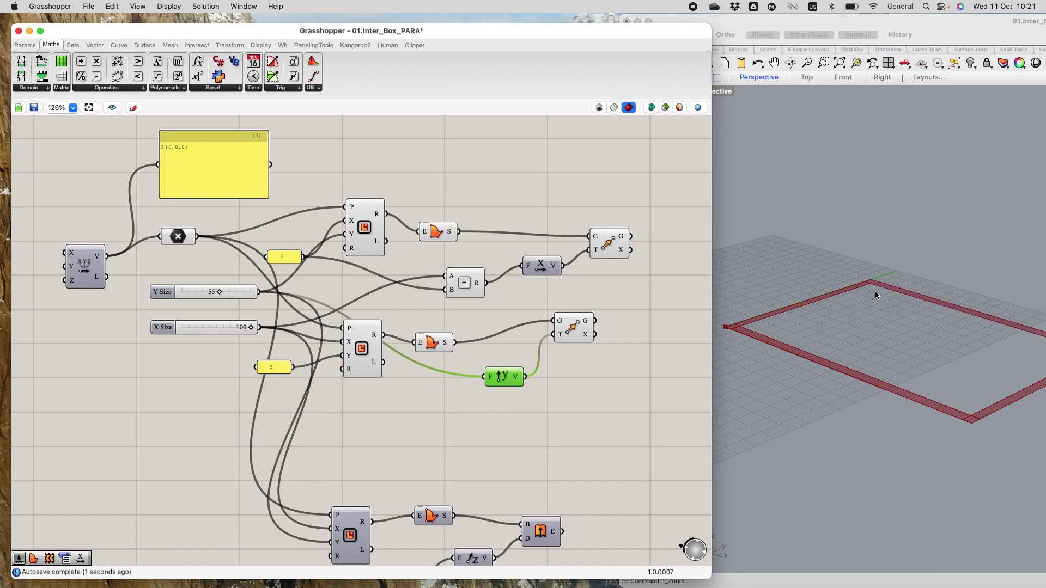
{"action": "scroll", "coordinate": [887, 283], "scroll_direction": "up", "scroll_amount": 5}
{"action": "scroll", "coordinate": [877, 285], "scroll_direction": "up", "scroll_amount": 2}
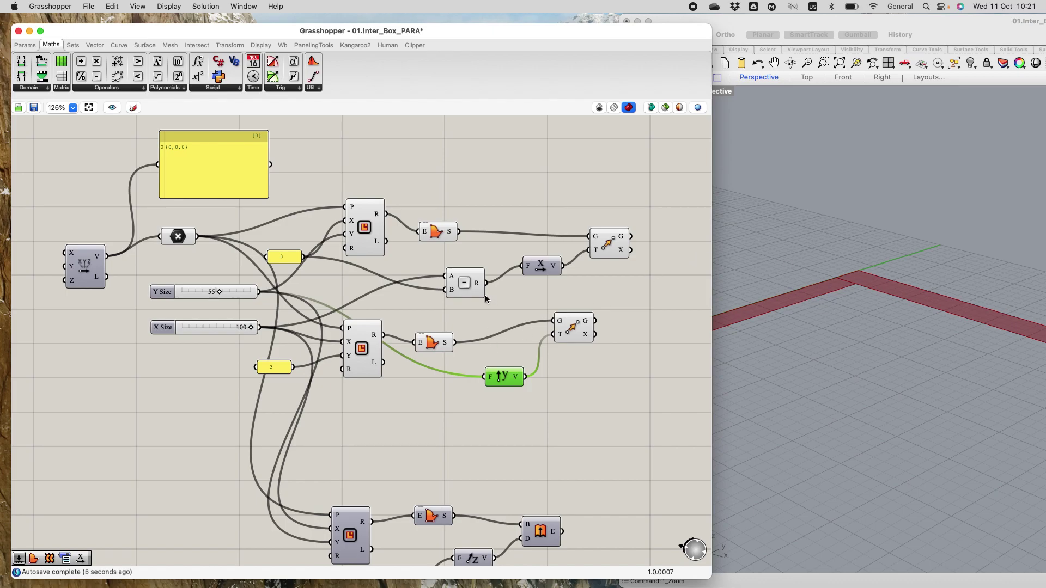
Add a Subtraction component feeding Unit Y's F input, with the Y Size slider wired to A and the lower 3 panel to B.
{"action": "double_click", "coordinate": [442, 429]}
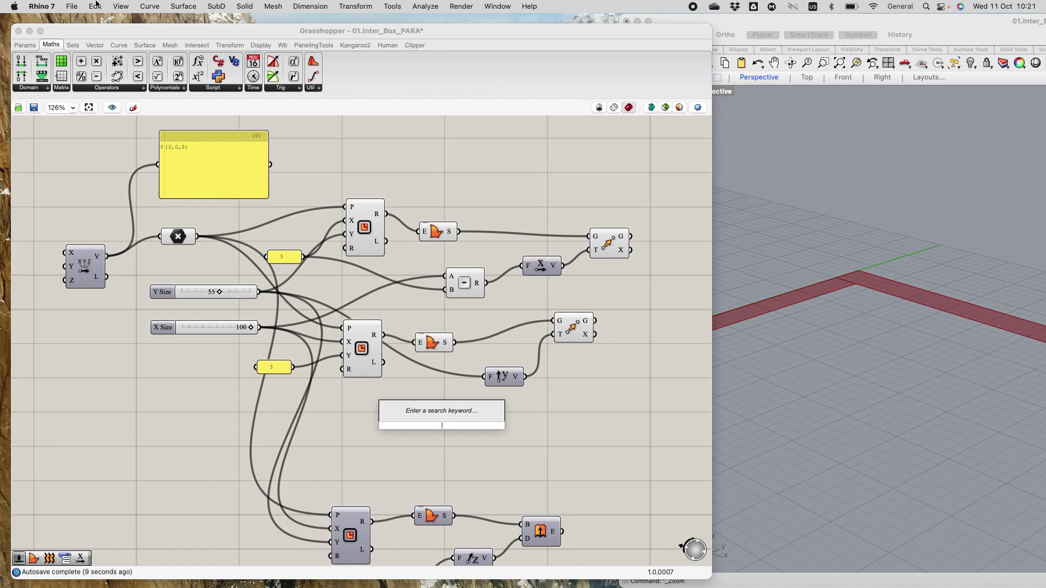
{"action": "left_click", "coordinate": [95, 85]}
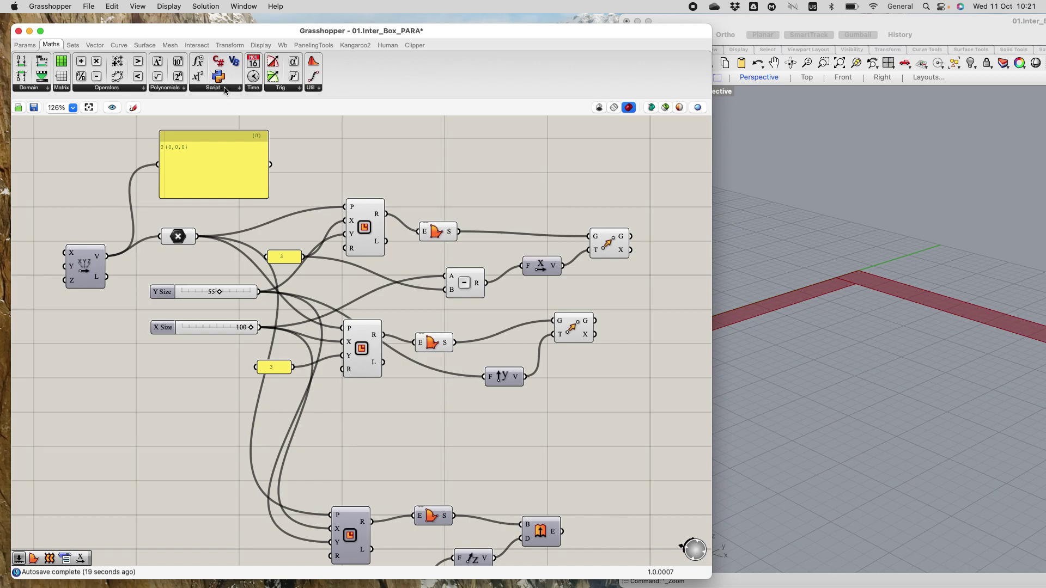
{"action": "left_click_drag", "start_coordinate": [97, 80], "coordinate": [484, 376]}
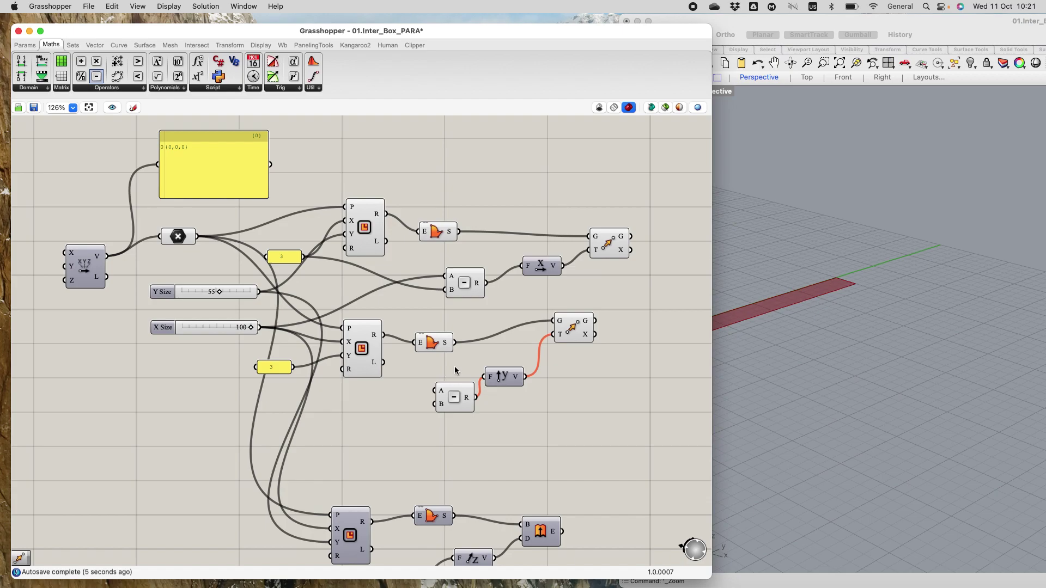
{"action": "left_click_drag", "start_coordinate": [260, 293], "coordinate": [437, 405]}
{"action": "left_click_drag", "start_coordinate": [296, 369], "coordinate": [430, 404]}
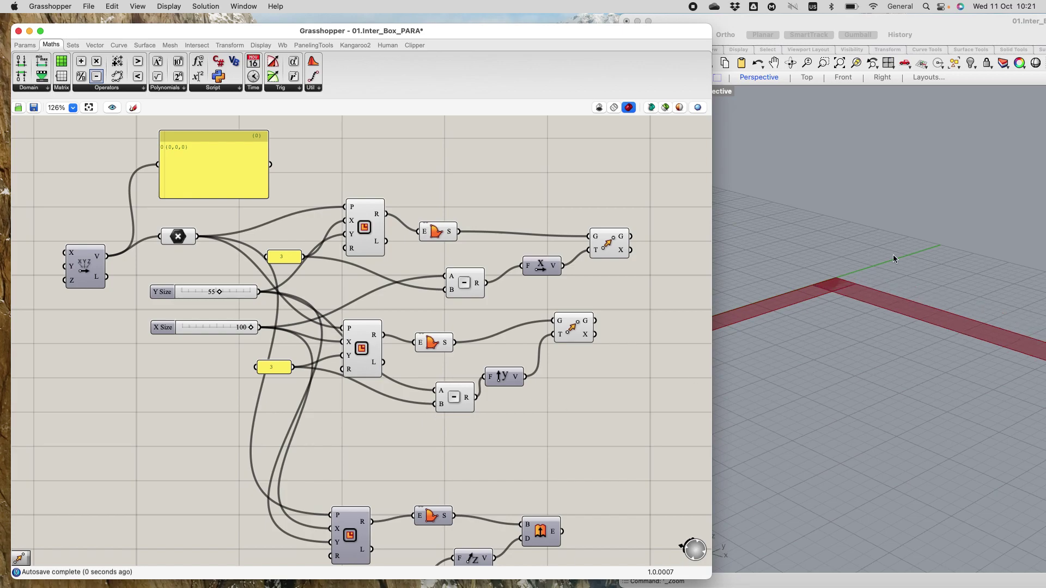
Align the second Move component beneath the first and shift the base strip's Extrude component slightly up and left on the canvas.
{"action": "left_click_drag", "start_coordinate": [576, 336], "coordinate": [612, 322]}
{"action": "scroll", "coordinate": [594, 329], "scroll_direction": "down", "scroll_amount": 10}
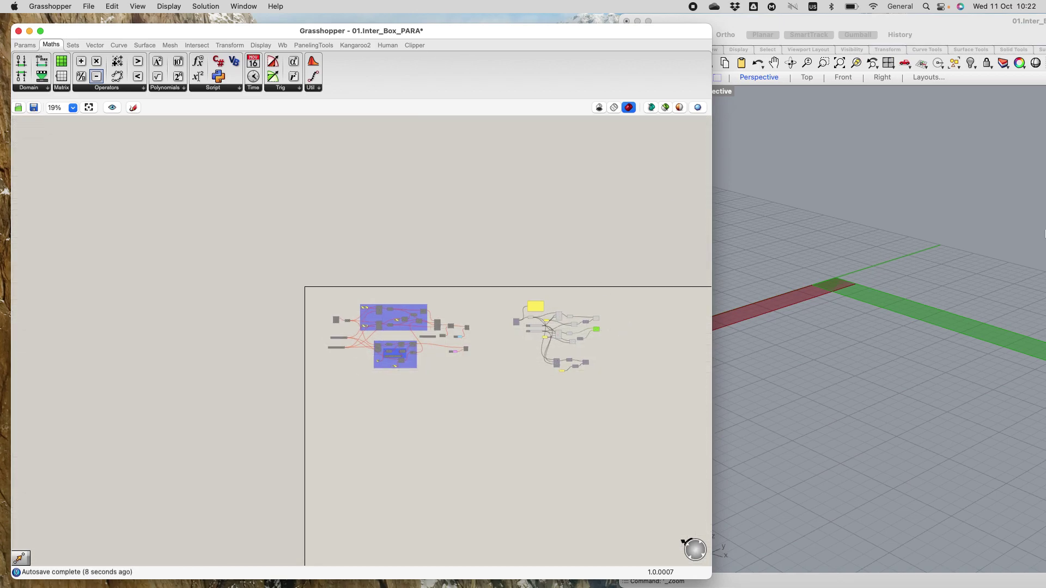
{"action": "scroll", "coordinate": [594, 349], "scroll_direction": "up", "scroll_amount": 8}
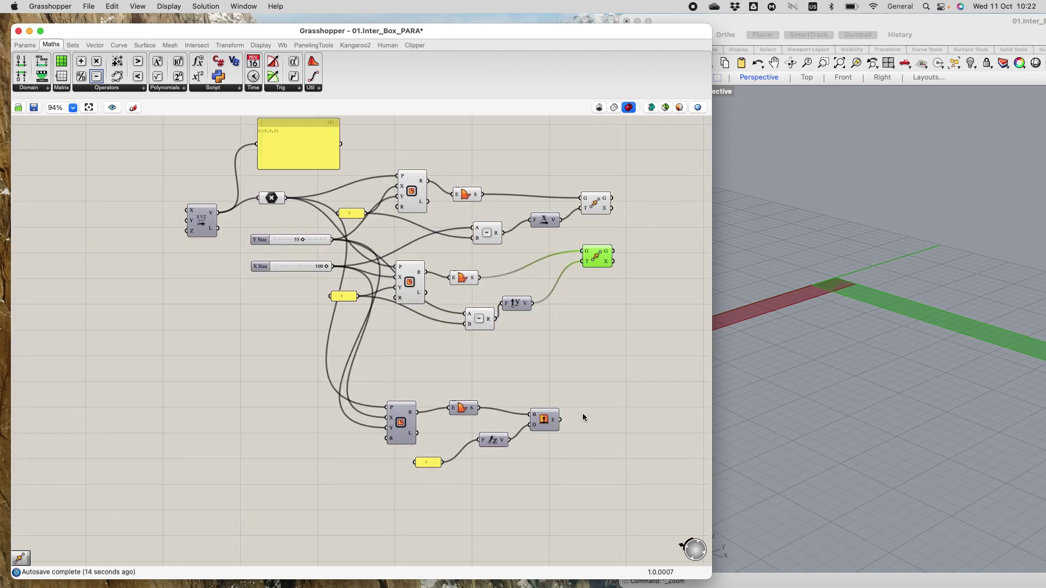
{"action": "scroll", "coordinate": [539, 443], "scroll_direction": "up", "scroll_amount": 1}
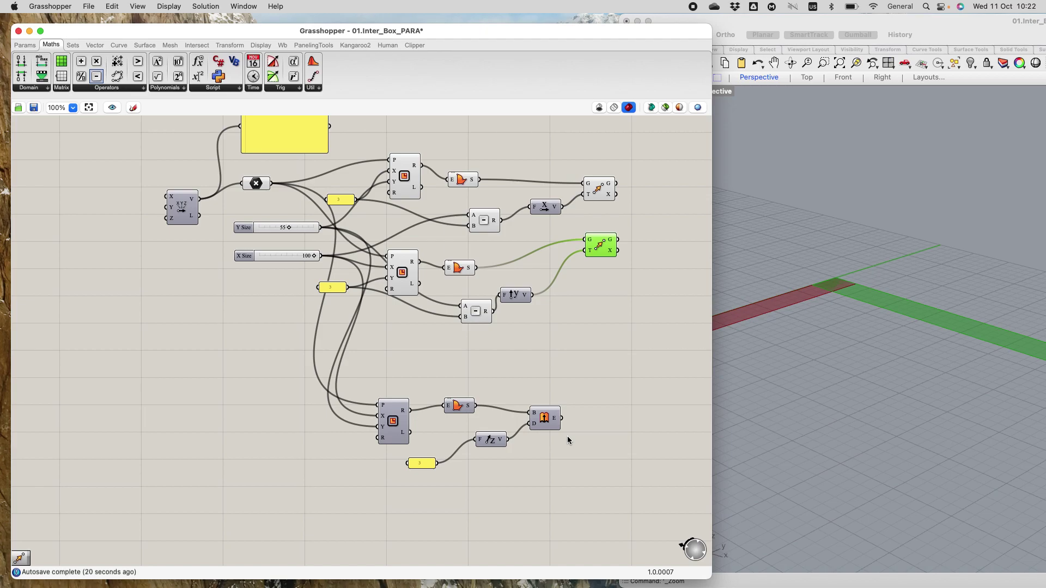
{"action": "scroll", "coordinate": [578, 424], "scroll_direction": "down", "scroll_amount": 2}
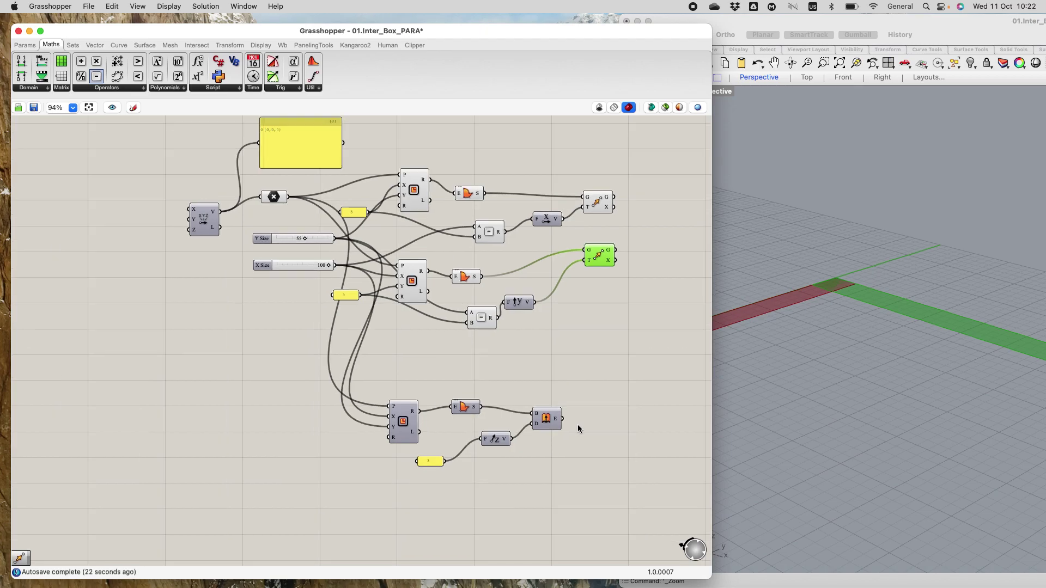
{"action": "left_click_drag", "start_coordinate": [560, 425], "coordinate": [553, 413]}
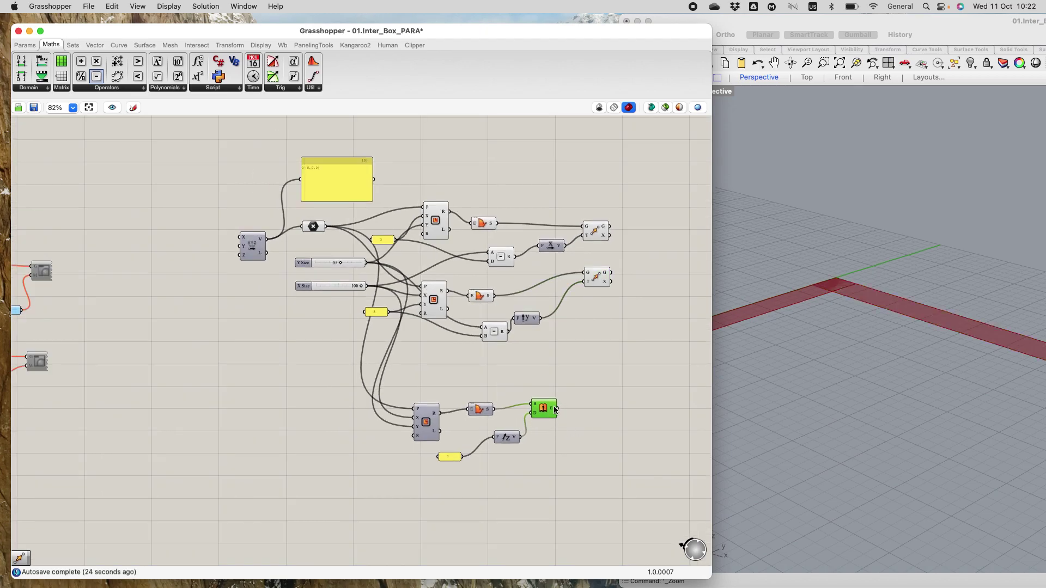
Add a Merge component to the right of the two Move components and place it closer to them.
{"action": "scroll", "coordinate": [575, 378], "scroll_direction": "down", "scroll_amount": 1}
{"action": "scroll", "coordinate": [586, 394], "scroll_direction": "up", "scroll_amount": 6}
{"action": "right_click_drag", "start_coordinate": [587, 394], "coordinate": [363, 396]}
{"action": "scroll", "coordinate": [561, 317], "scroll_direction": "down", "scroll_amount": 5}
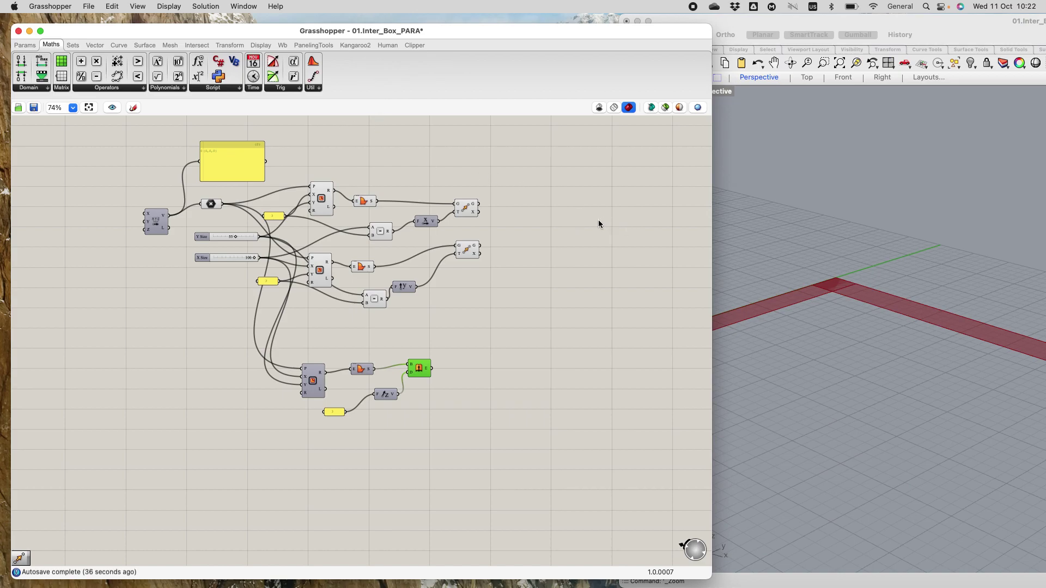
{"action": "double_click", "coordinate": [585, 215]}
{"action": "type", "text": "merge"}
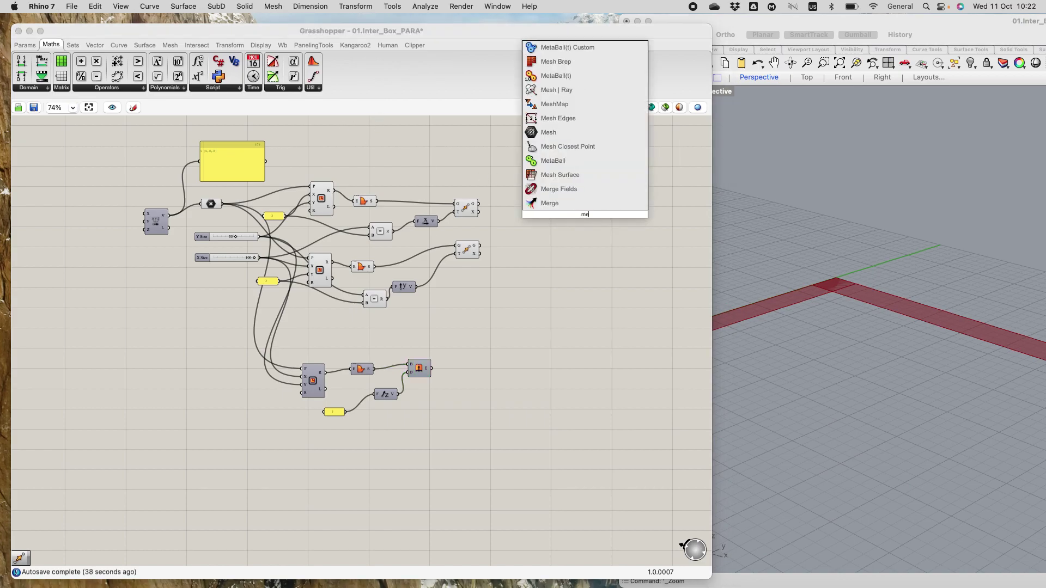
{"action": "left_click", "coordinate": [562, 206]}
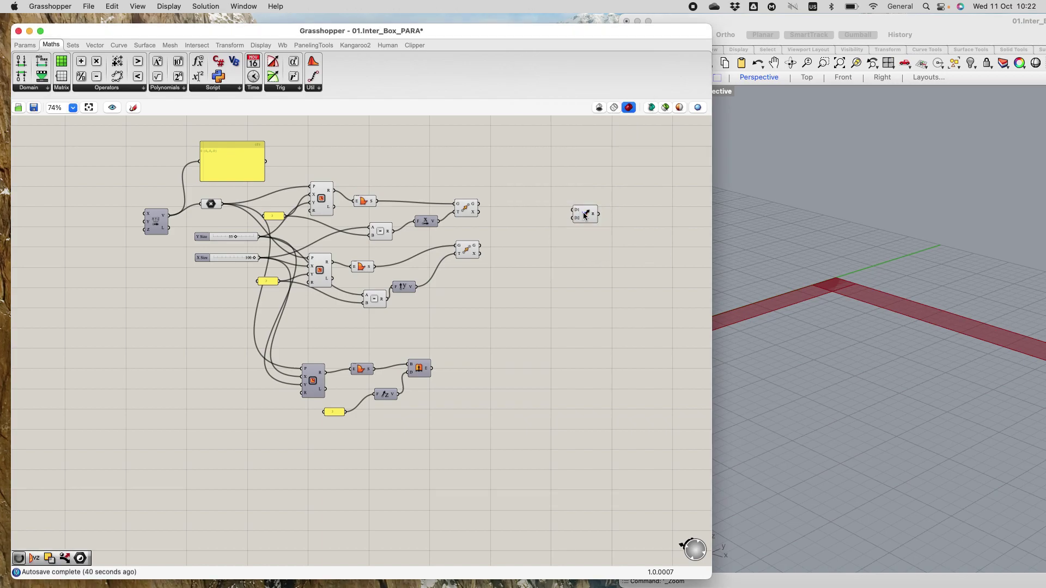
{"action": "scroll", "coordinate": [591, 197], "scroll_direction": "up", "scroll_amount": 10}
{"action": "scroll", "coordinate": [583, 209], "scroll_direction": "down", "scroll_amount": 6}
{"action": "left_click_drag", "start_coordinate": [578, 226], "coordinate": [496, 242]}
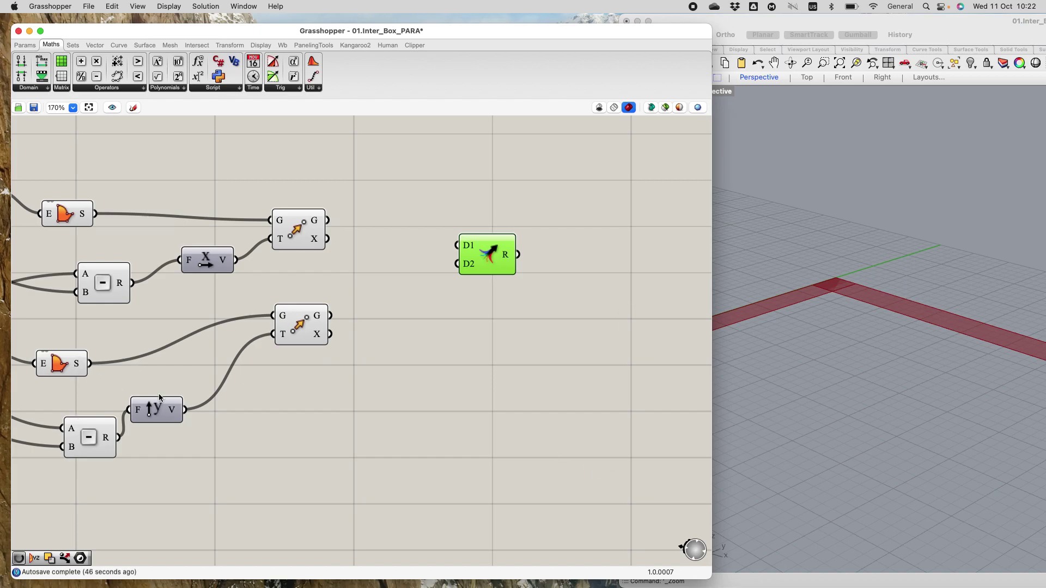
Wire the upper Move's G output to Merge input D1 and the lower Move's G output to D2.
{"action": "left_click_drag", "start_coordinate": [337, 221], "coordinate": [457, 245]}
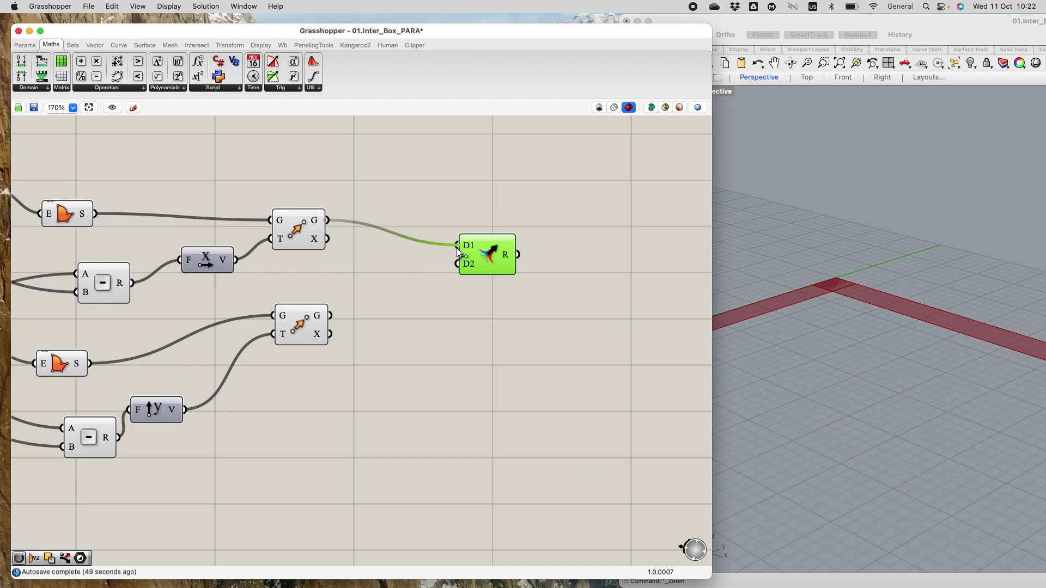
{"action": "scroll", "coordinate": [925, 301], "scroll_direction": "down", "scroll_amount": 8}
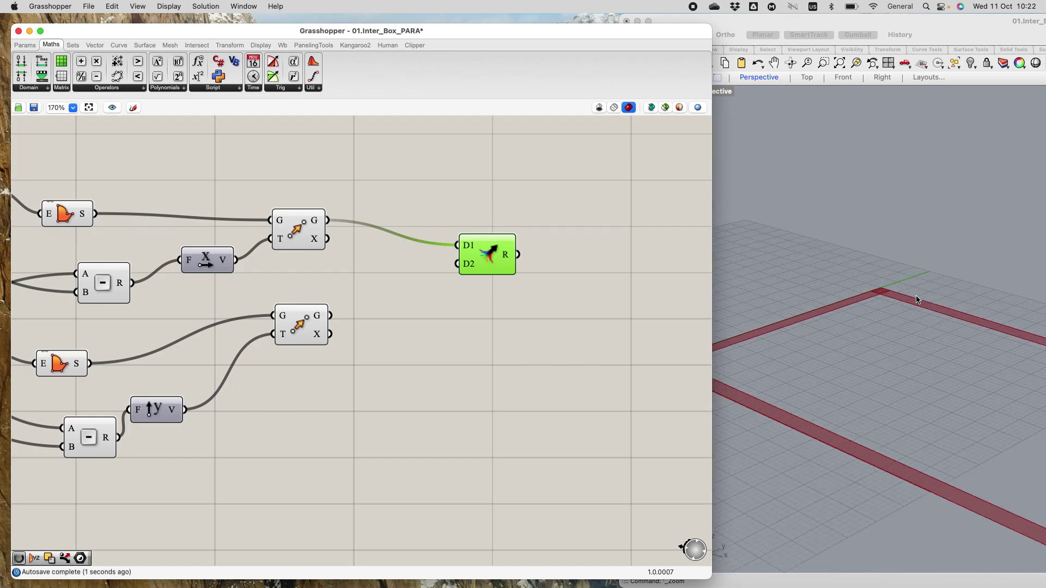
{"action": "left_click_drag", "start_coordinate": [330, 316], "coordinate": [459, 265]}
Examine which wall strip each of the two Move components highlights in the Rhino viewport.
{"action": "left_click", "coordinate": [296, 236]}
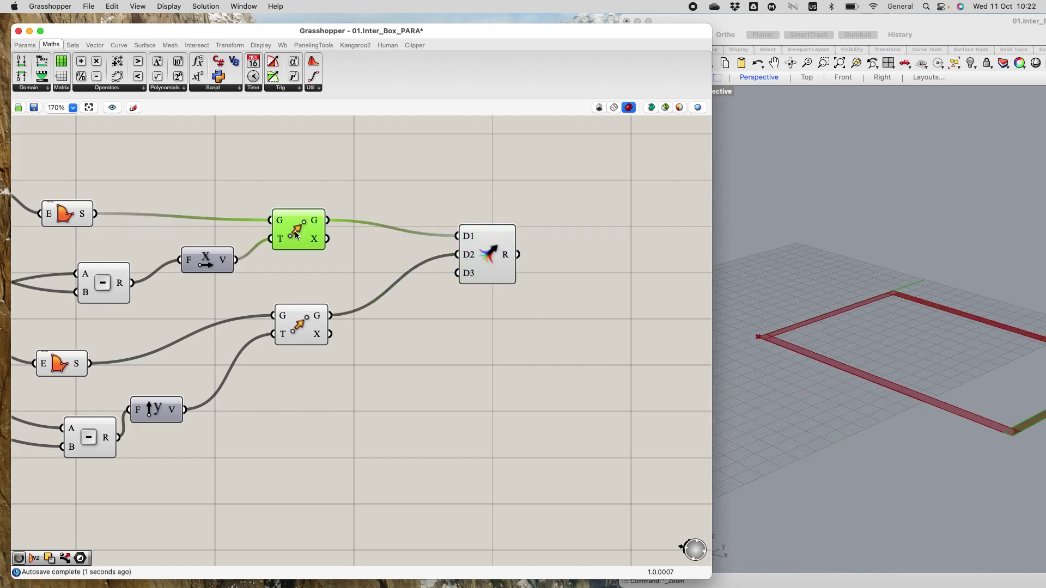
{"action": "left_click", "coordinate": [309, 333]}
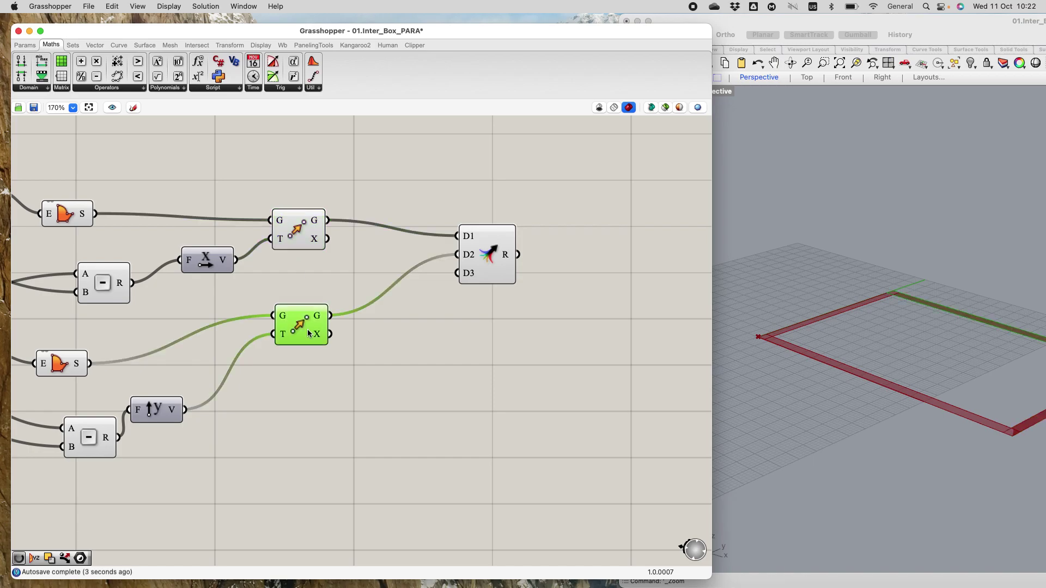
{"action": "scroll", "coordinate": [347, 368], "scroll_direction": "down", "scroll_amount": 3}
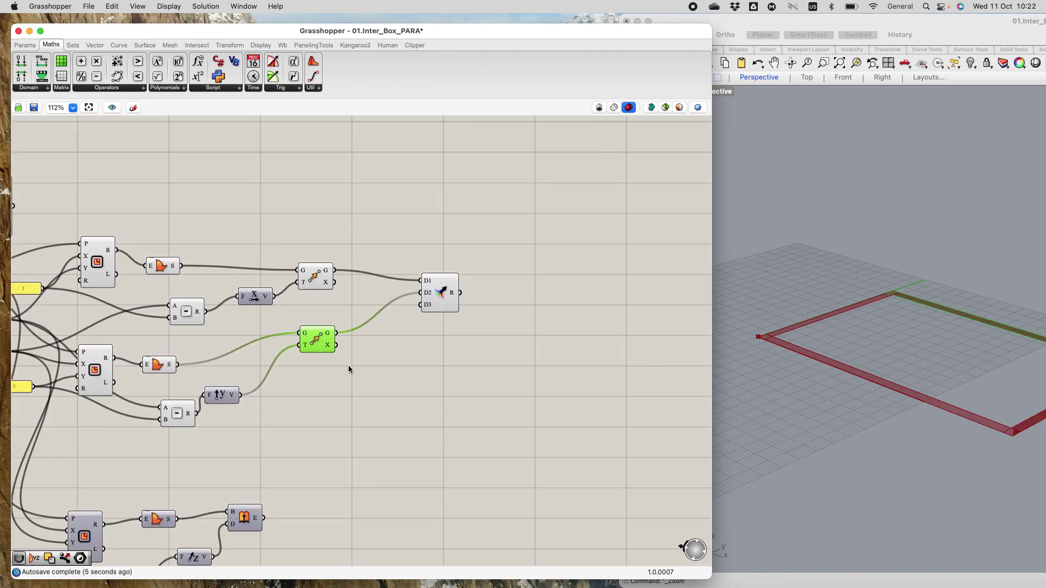
{"action": "left_click", "coordinate": [316, 275]}
{"action": "left_click", "coordinate": [322, 346]}
{"action": "scroll", "coordinate": [818, 349], "scroll_direction": "down", "scroll_amount": 7}
{"action": "scroll", "coordinate": [913, 358], "scroll_direction": "up", "scroll_amount": 8}
{"action": "scroll", "coordinate": [762, 336], "scroll_direction": "down", "scroll_amount": 2}
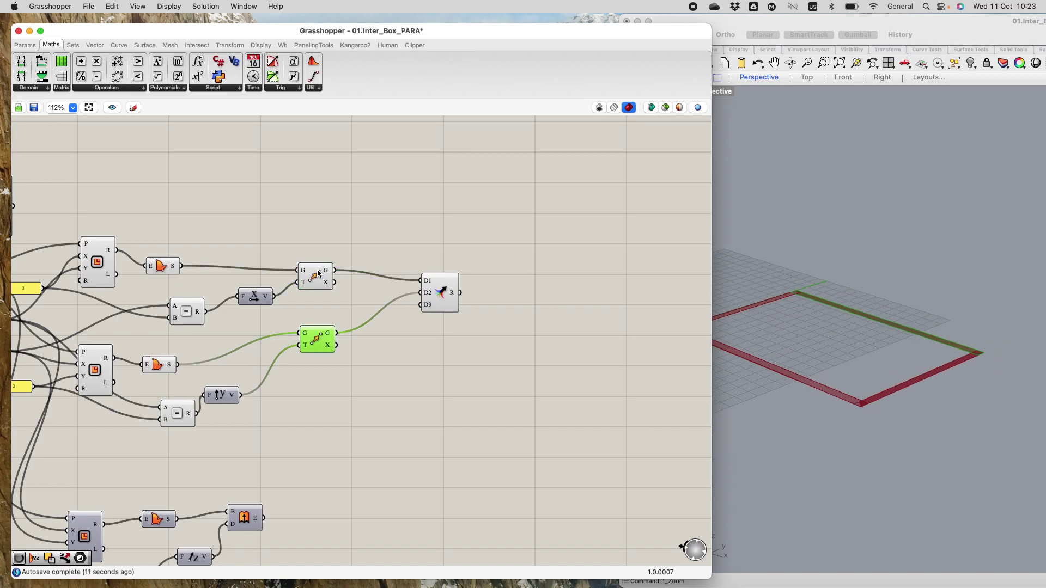
{"action": "left_click", "coordinate": [322, 277]}
{"action": "left_click", "coordinate": [319, 334]}
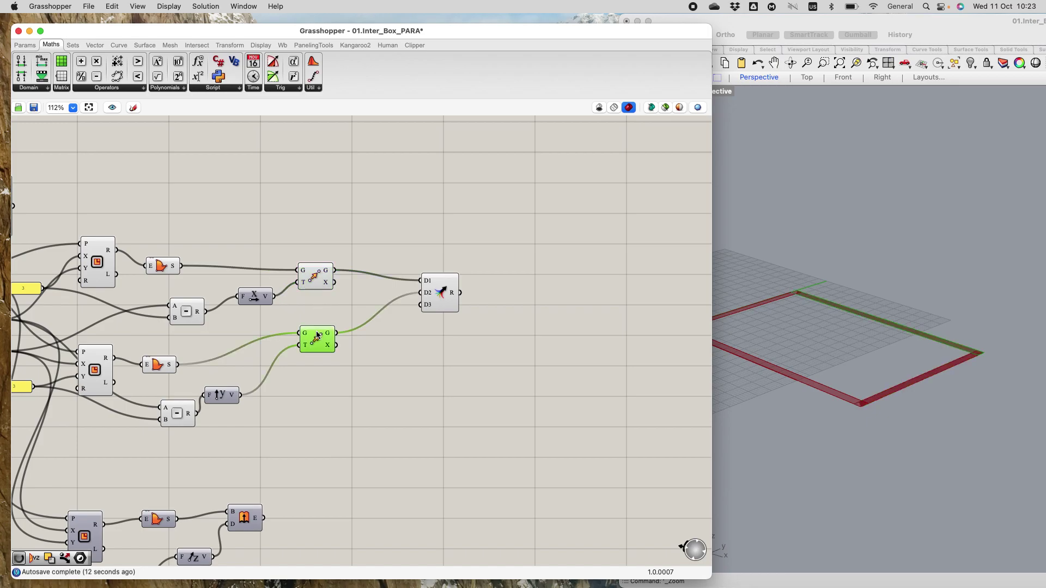
{"action": "left_click", "coordinate": [315, 287]}
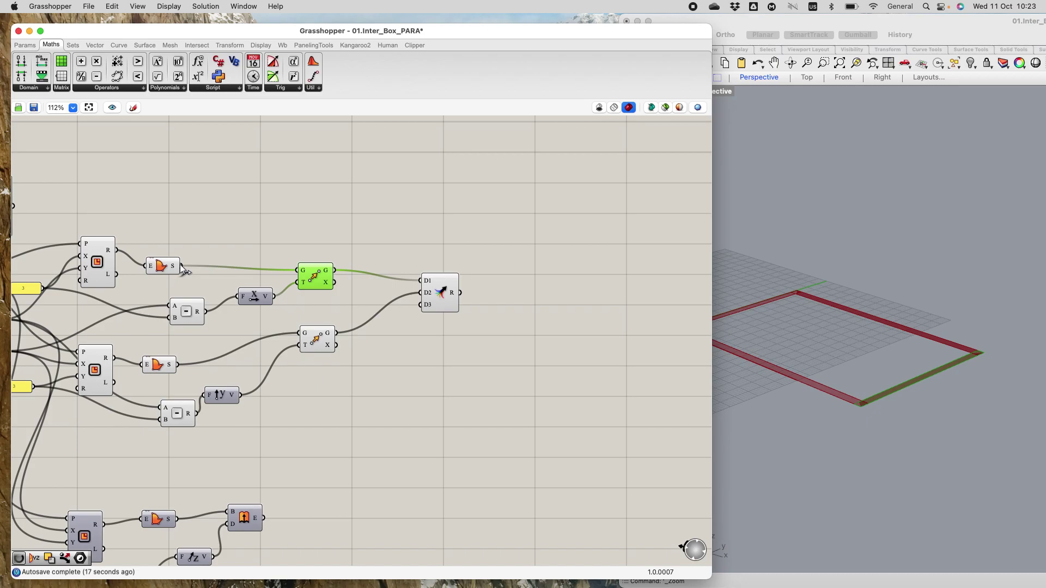
Wire the upper Boundary Surfaces' S output to Merge input D3 and the lower one's to D4, checking the merged strips' preview.
{"action": "left_click_drag", "start_coordinate": [181, 266], "coordinate": [417, 308]}
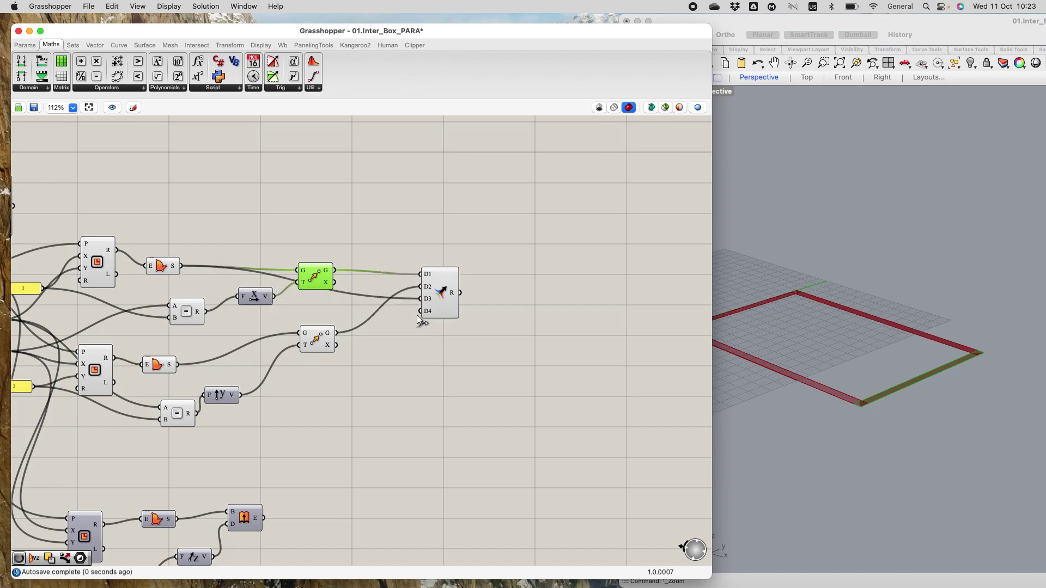
{"action": "scroll", "coordinate": [428, 308], "scroll_direction": "up", "scroll_amount": 5}
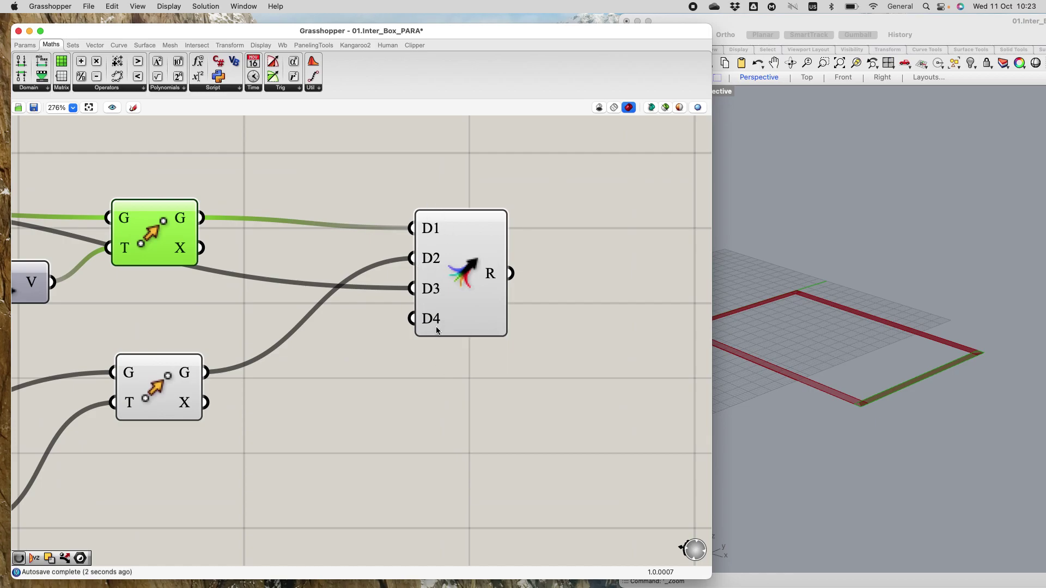
{"action": "scroll", "coordinate": [438, 290], "scroll_direction": "up", "scroll_amount": 7}
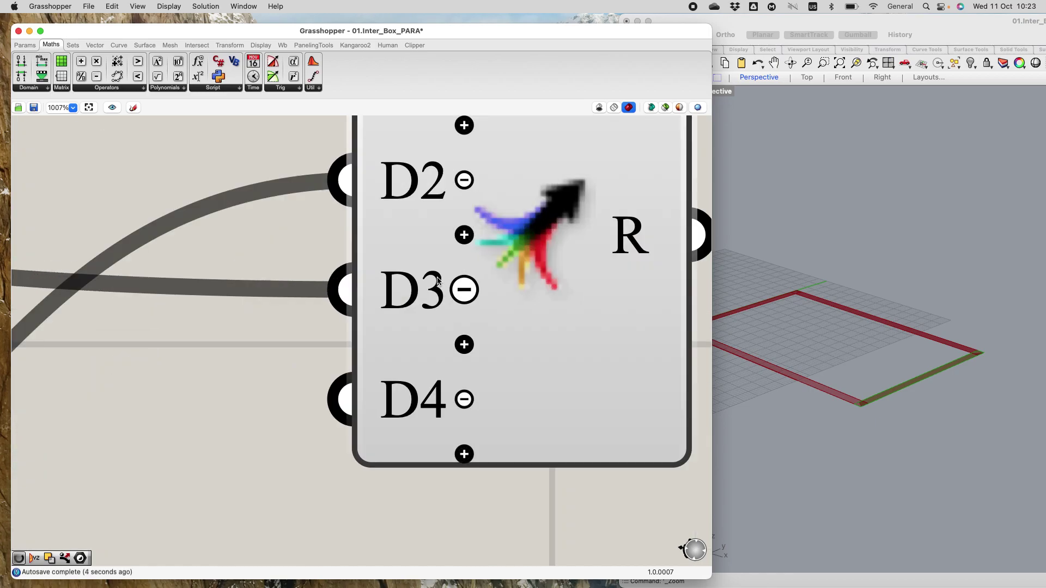
{"action": "scroll", "coordinate": [438, 280], "scroll_direction": "down", "scroll_amount": 7}
{"action": "scroll", "coordinate": [436, 280], "scroll_direction": "down", "scroll_amount": 4}
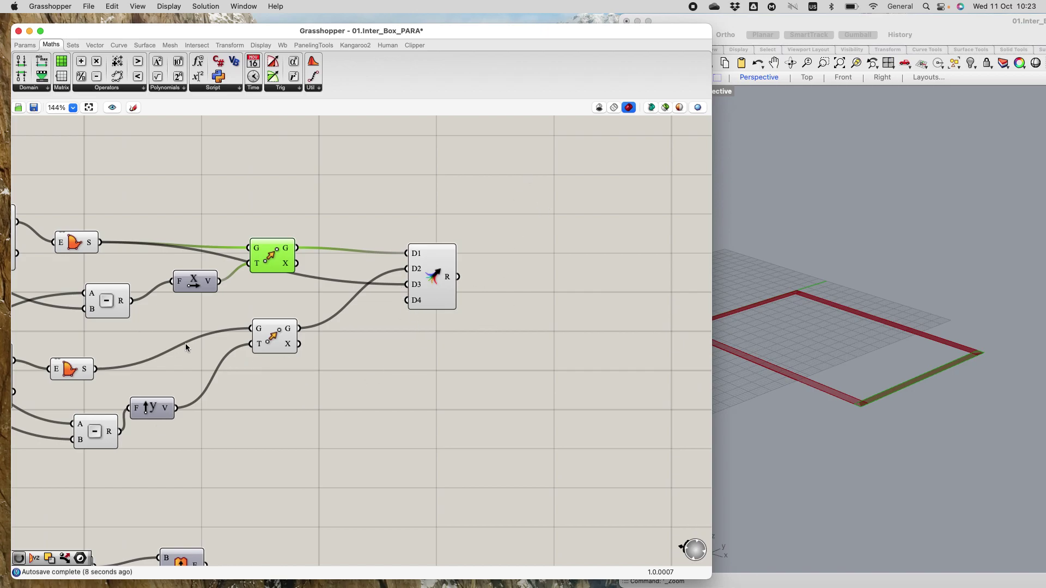
{"action": "left_click_drag", "start_coordinate": [94, 369], "coordinate": [408, 300]}
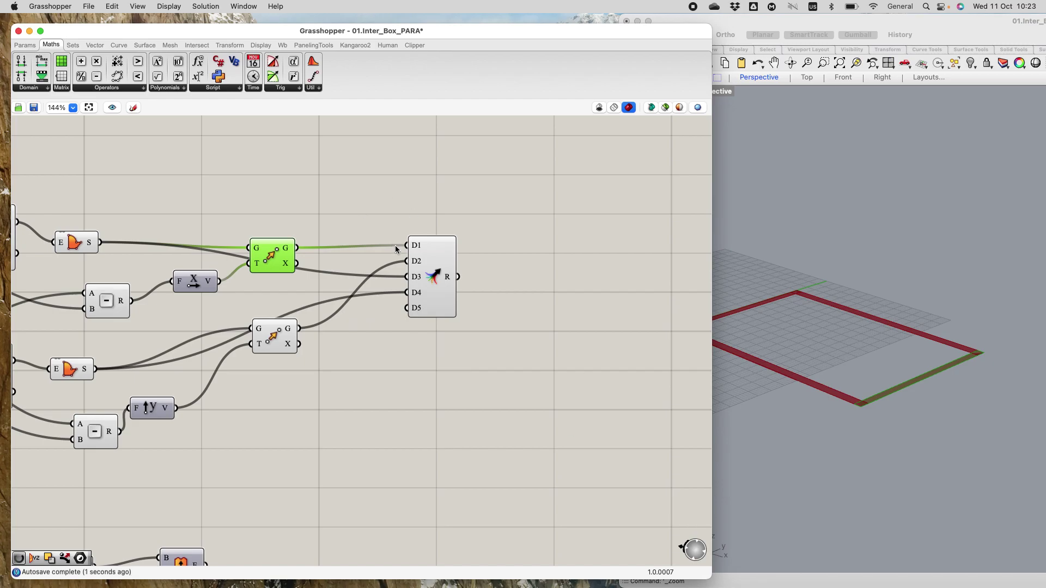
{"action": "left_click", "coordinate": [426, 265]}
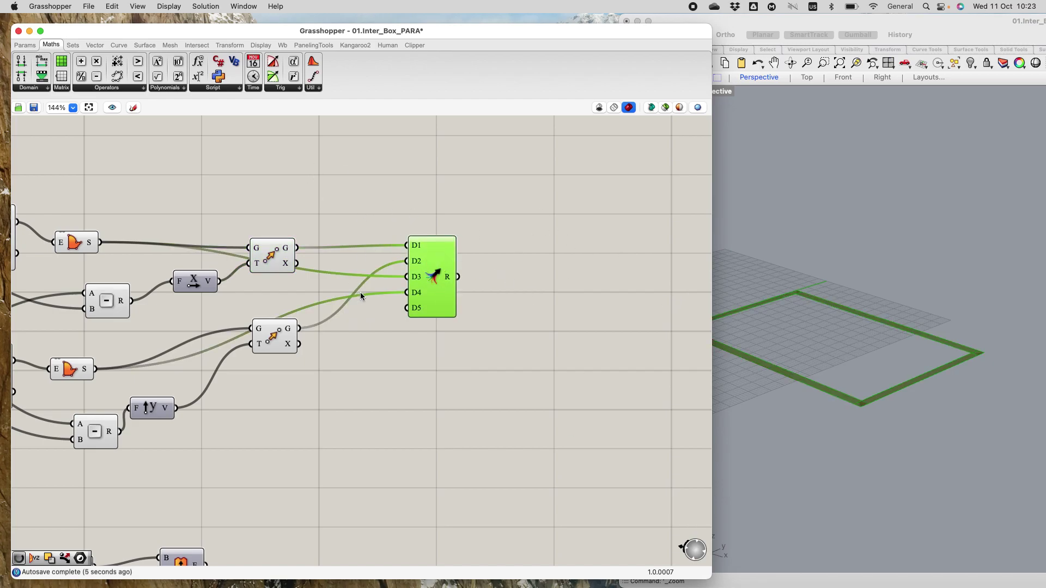
{"action": "mouse_move", "coordinate": [431, 249]}
{"action": "left_mouse_down"}
{"action": "mouse_move", "coordinate": [432, 283]}
{"action": "mouse_move", "coordinate": [459, 252]}
{"action": "mouse_move", "coordinate": [446, 246]}
{"action": "left_mouse_up"}
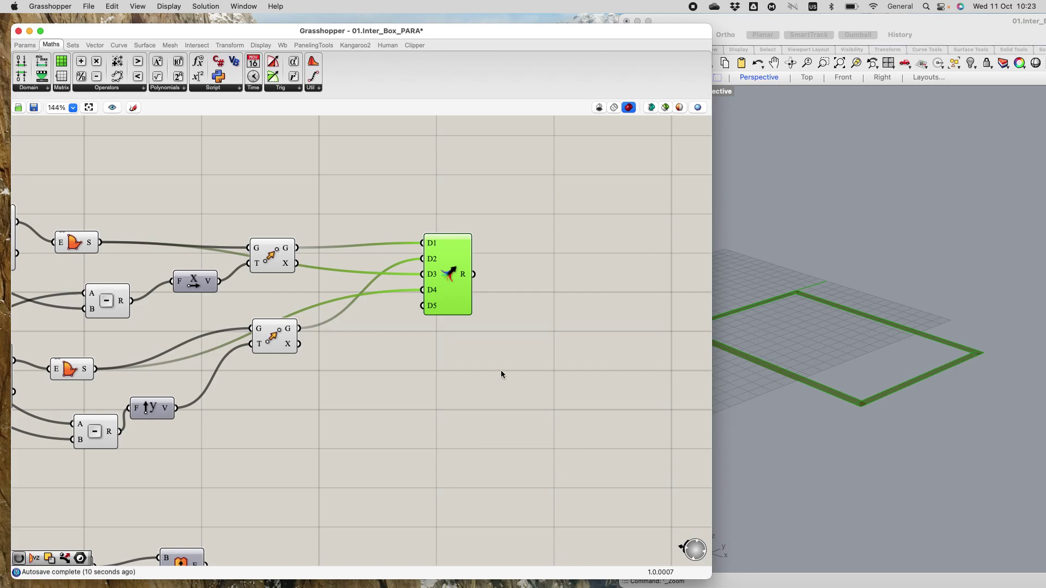
Add an Extrude component to the right of the Merge and wire the Merge's R output to its B input.
{"action": "double_click", "coordinate": [542, 272]}
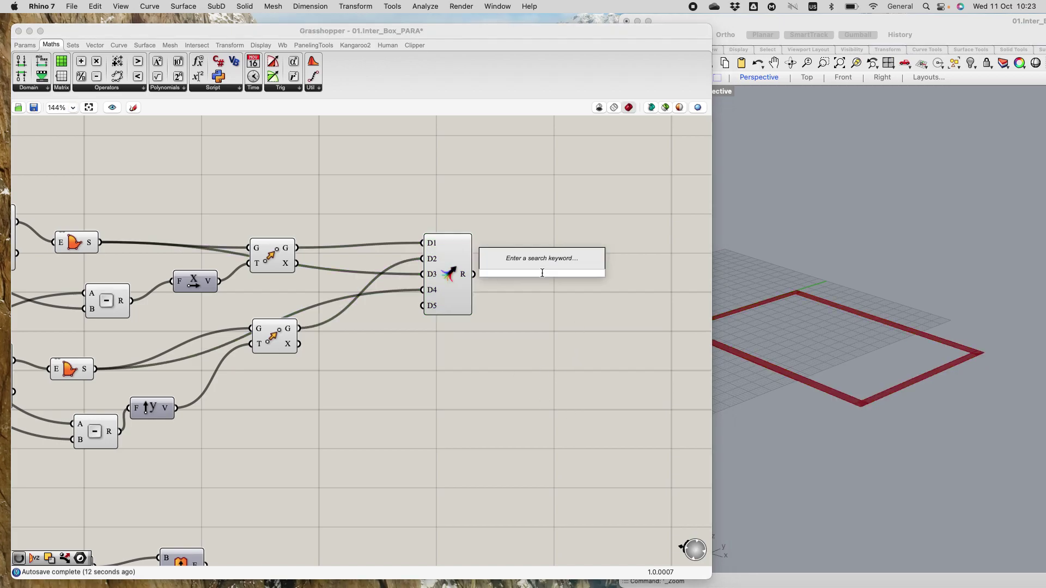
{"action": "type", "text": "extr"}
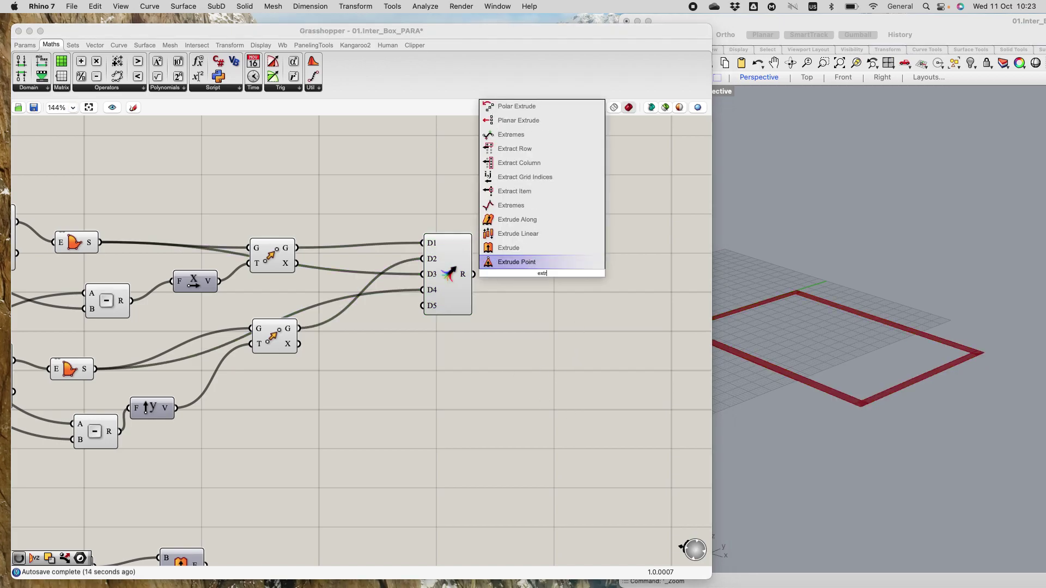
{"action": "key", "text": "Up"}
{"action": "key", "text": "Return"}
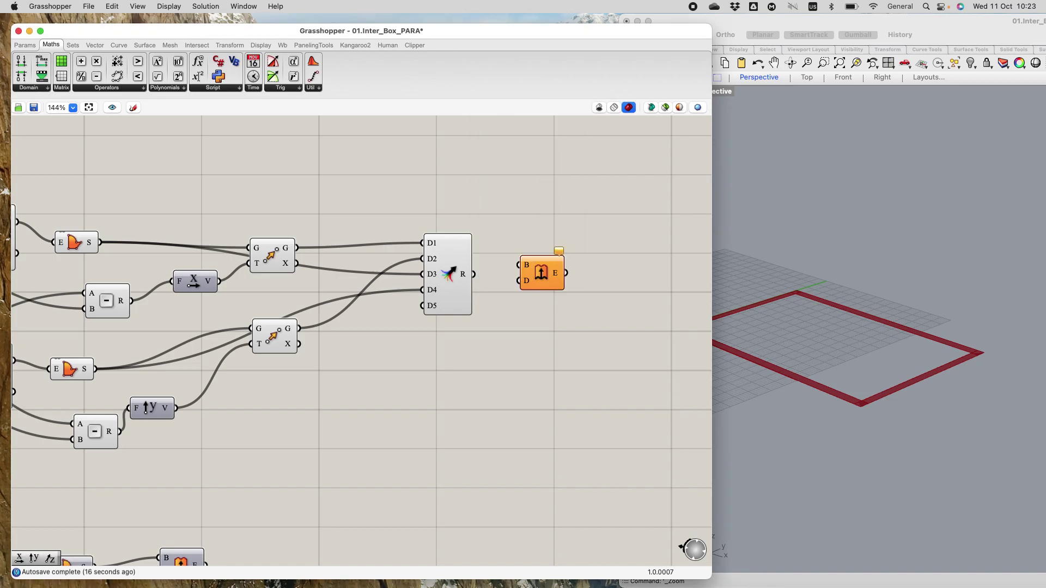
{"action": "left_click_drag", "start_coordinate": [476, 273], "coordinate": [566, 306]}
Add a Unit Z component below the Merge and connect its V output to the new Extrude's D input.
{"action": "double_click", "coordinate": [495, 344]}
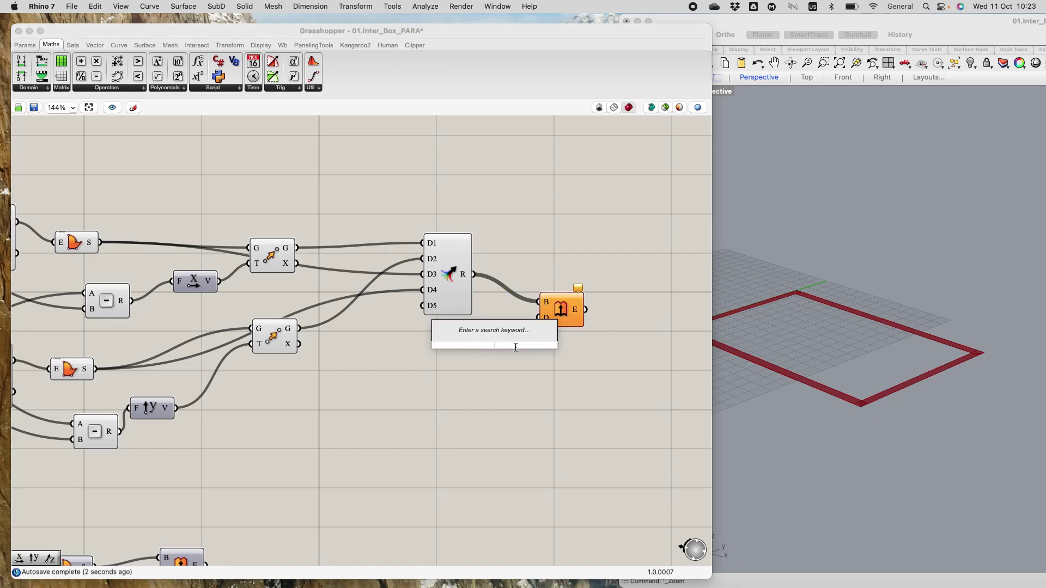
{"action": "type", "text": "z"}
{"action": "key", "text": "Return"}
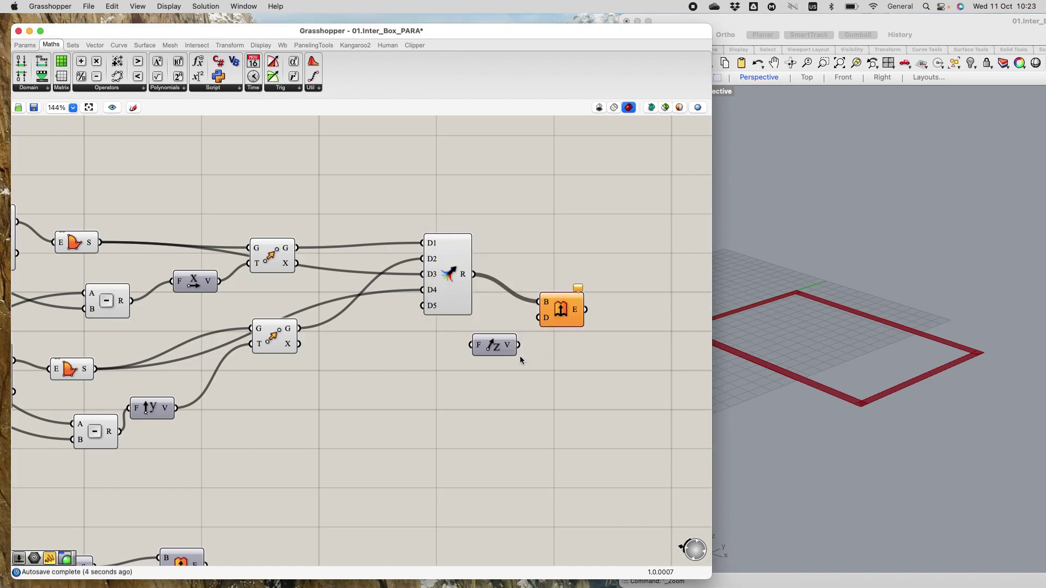
{"action": "left_click_drag", "start_coordinate": [539, 322], "coordinate": [540, 321]}
{"action": "left_click_drag", "start_coordinate": [553, 320], "coordinate": [563, 316]}
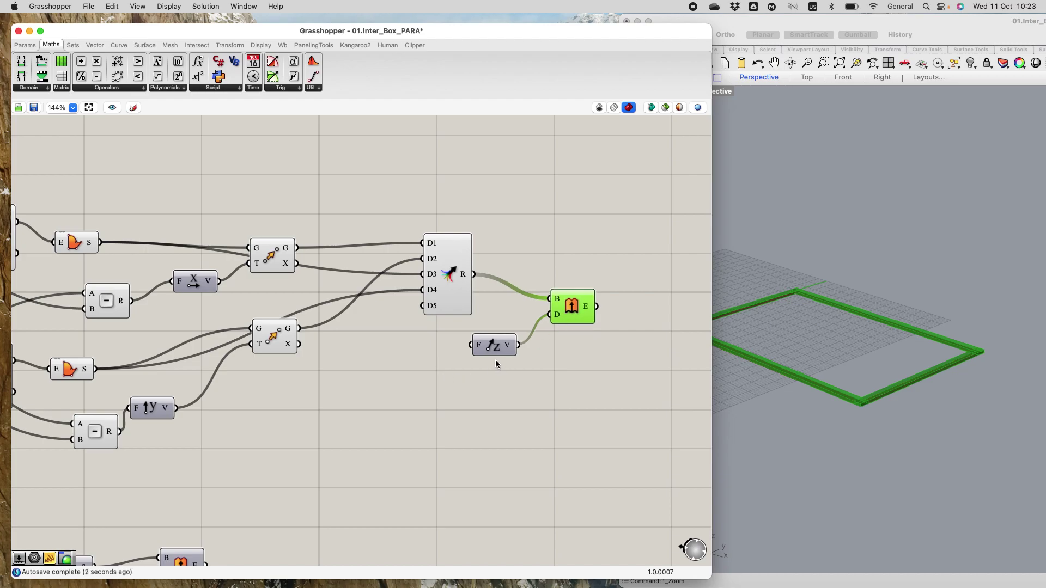
{"action": "left_click_drag", "start_coordinate": [490, 342], "coordinate": [479, 355]}
Add a number slider of 120, wire it to the new Unit Z's F input, and lower the wall height to 78.
{"action": "left_click", "coordinate": [380, 381]}
{"action": "double_click", "coordinate": [380, 378]}
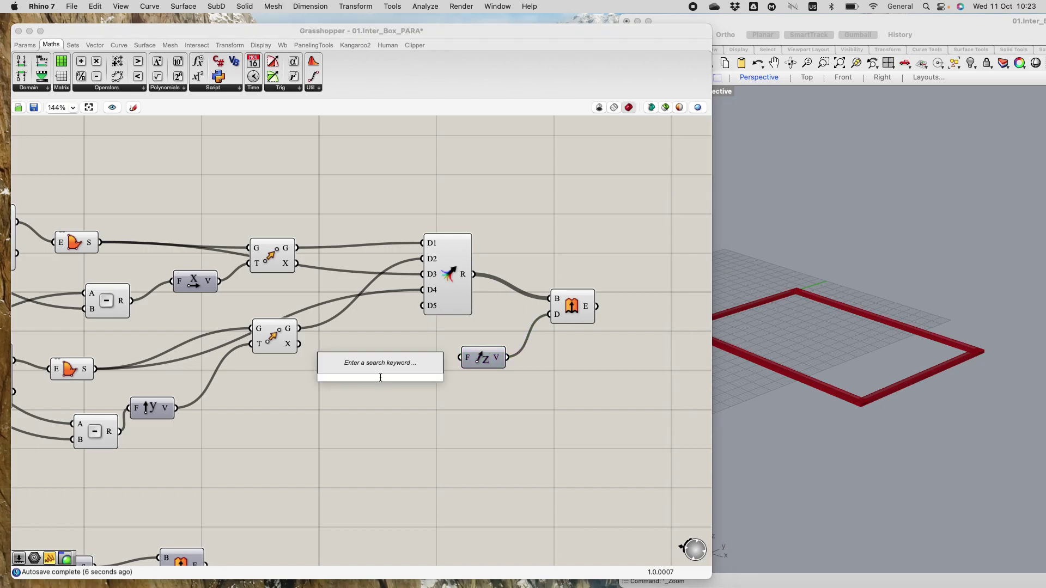
{"action": "type", "text": "120"}
{"action": "key", "text": "Return"}
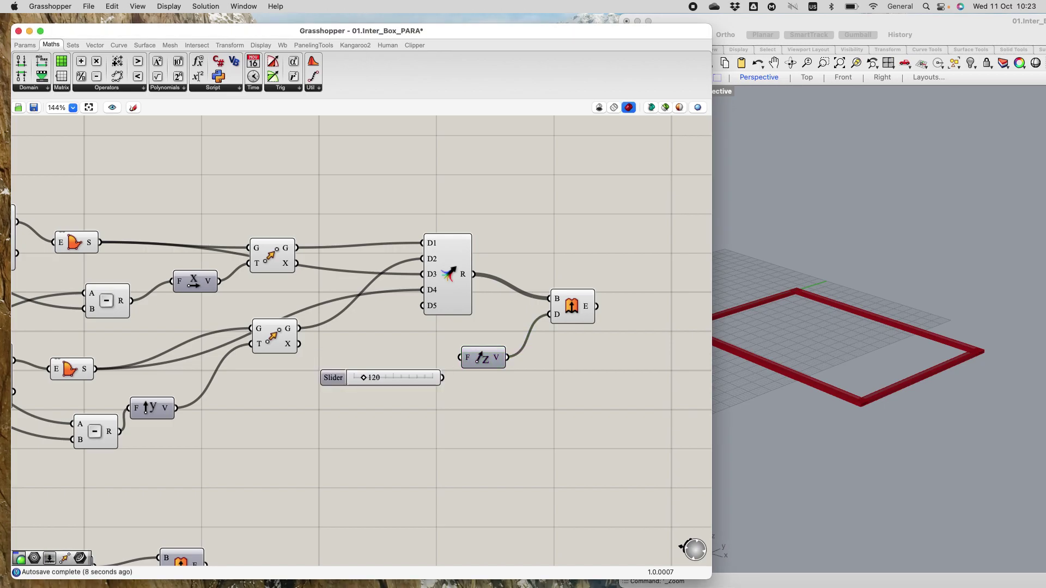
{"action": "left_click_drag", "start_coordinate": [442, 378], "coordinate": [460, 358]}
{"action": "scroll", "coordinate": [932, 298], "scroll_direction": "down", "scroll_amount": 8}
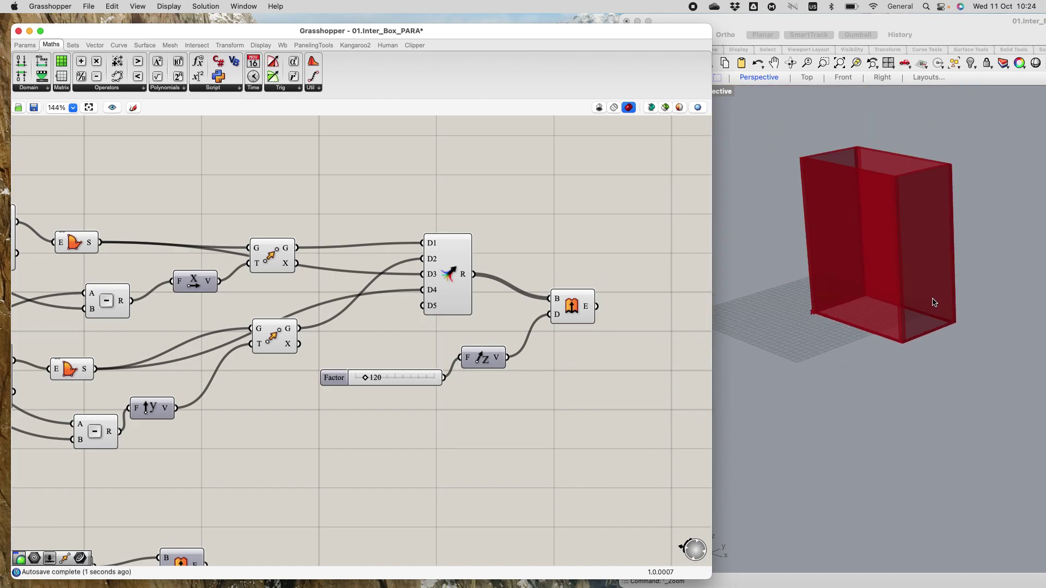
{"action": "mouse_move", "coordinate": [367, 377]}
{"action": "left_mouse_down"}
{"action": "mouse_move", "coordinate": [388, 378]}
{"action": "mouse_move", "coordinate": [360, 377]}
{"action": "left_mouse_up"}
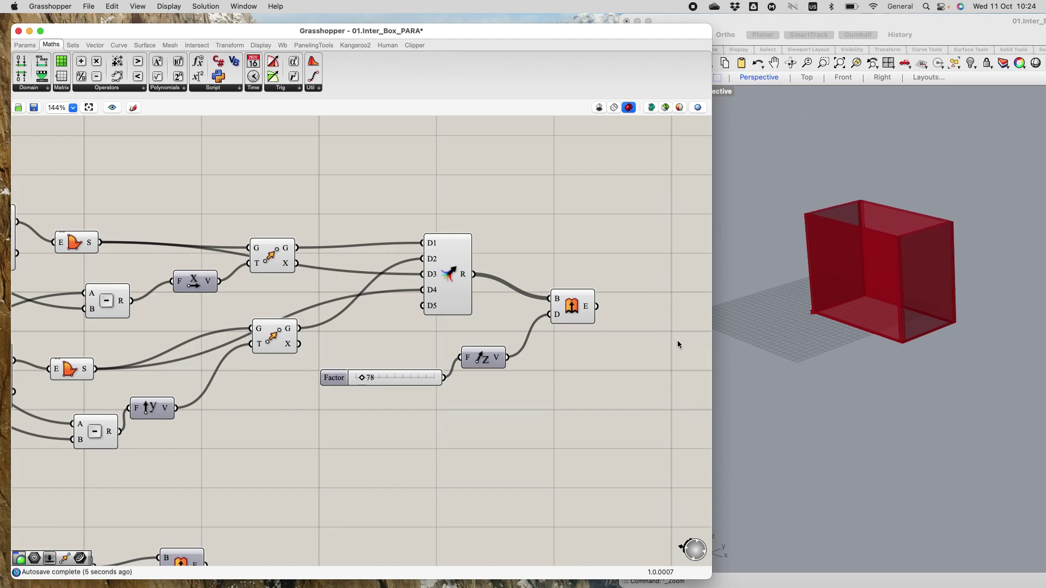
{"action": "left_click", "coordinate": [881, 385]}
{"action": "scroll", "coordinate": [631, 287], "scroll_direction": "down", "scroll_amount": 6}
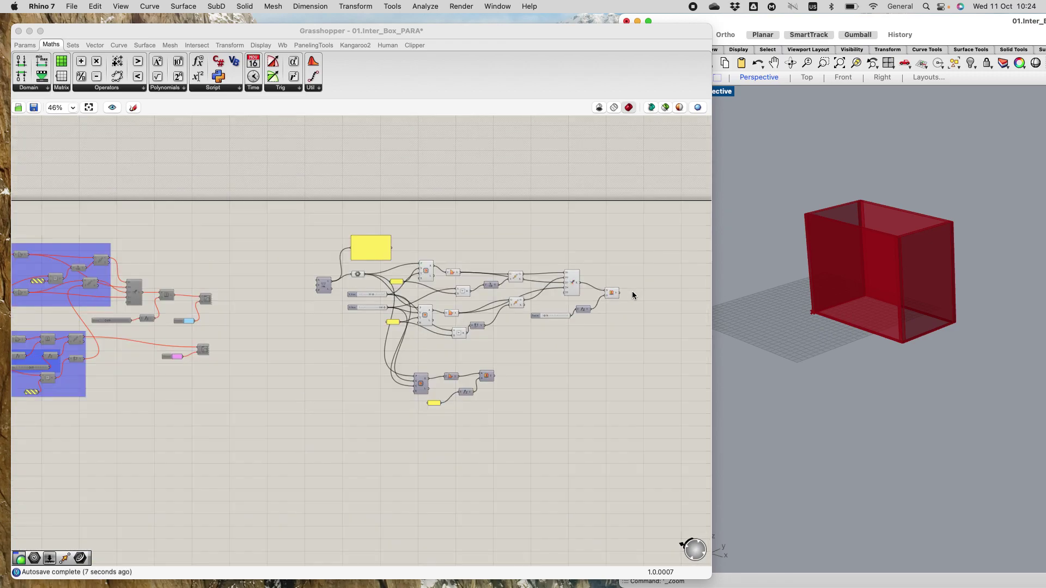
Hide the preview of the wall strips' Merge, Extrude and Unit Z components.
{"action": "scroll", "coordinate": [632, 296], "scroll_direction": "up", "scroll_amount": 2}
{"action": "left_click", "coordinate": [605, 293]}
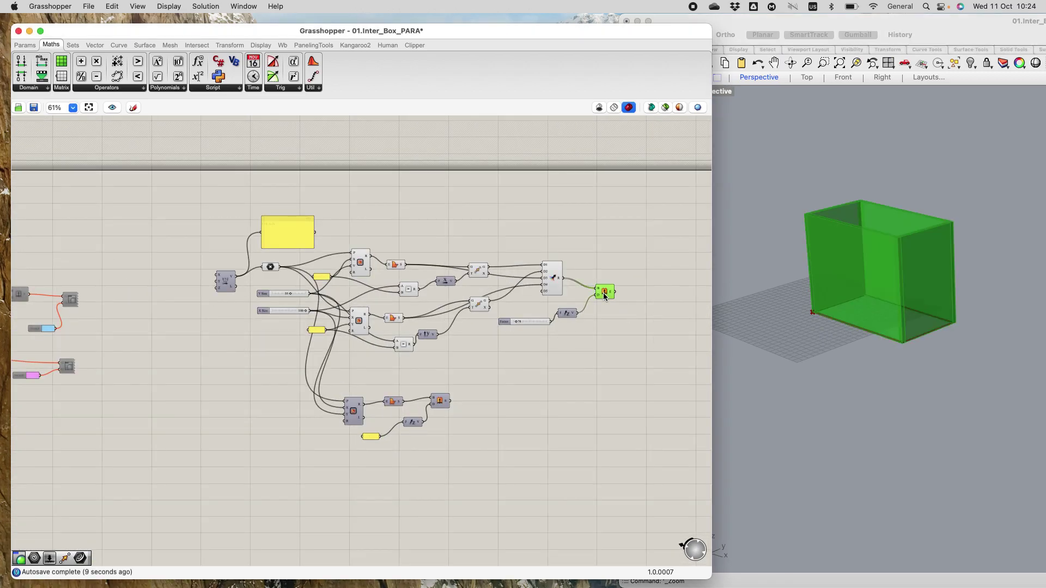
{"action": "scroll", "coordinate": [440, 404], "scroll_direction": "up", "scroll_amount": 4}
{"action": "left_click", "coordinate": [434, 402]}
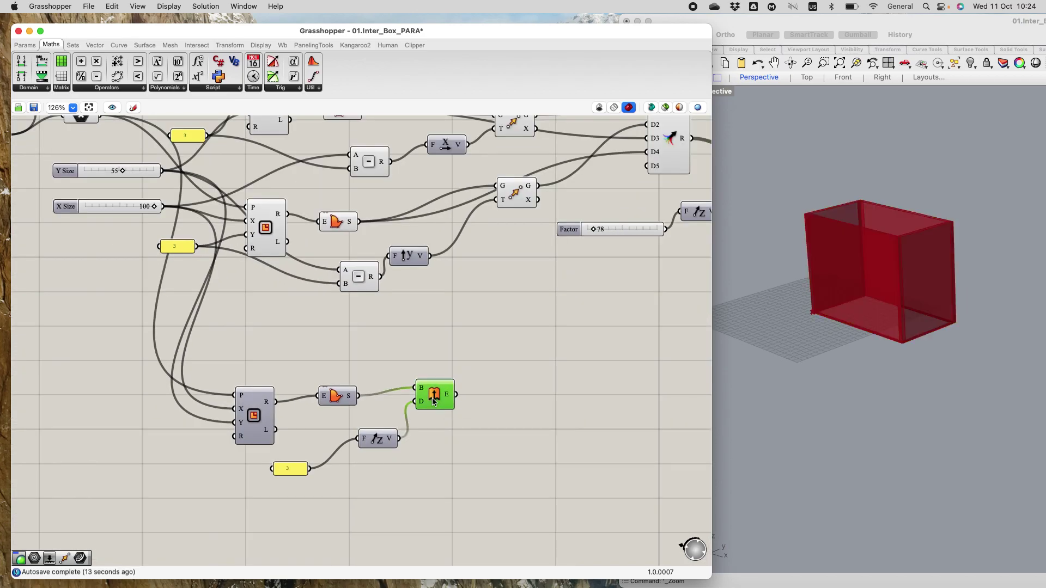
{"action": "left_click", "coordinate": [470, 420]}
{"action": "scroll", "coordinate": [504, 400], "scroll_direction": "down", "scroll_amount": 7}
{"action": "left_click_drag", "start_coordinate": [535, 285], "coordinate": [608, 384]}
{"action": "middle_click", "coordinate": [592, 338]}
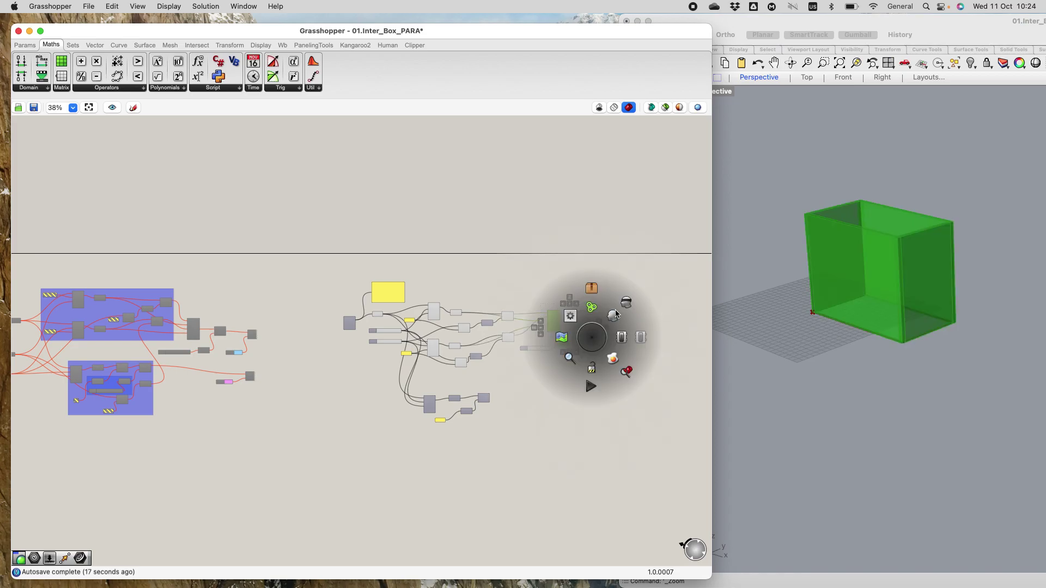
{"action": "left_click", "coordinate": [628, 309]}
{"action": "scroll", "coordinate": [567, 371], "scroll_direction": "up", "scroll_amount": 7}
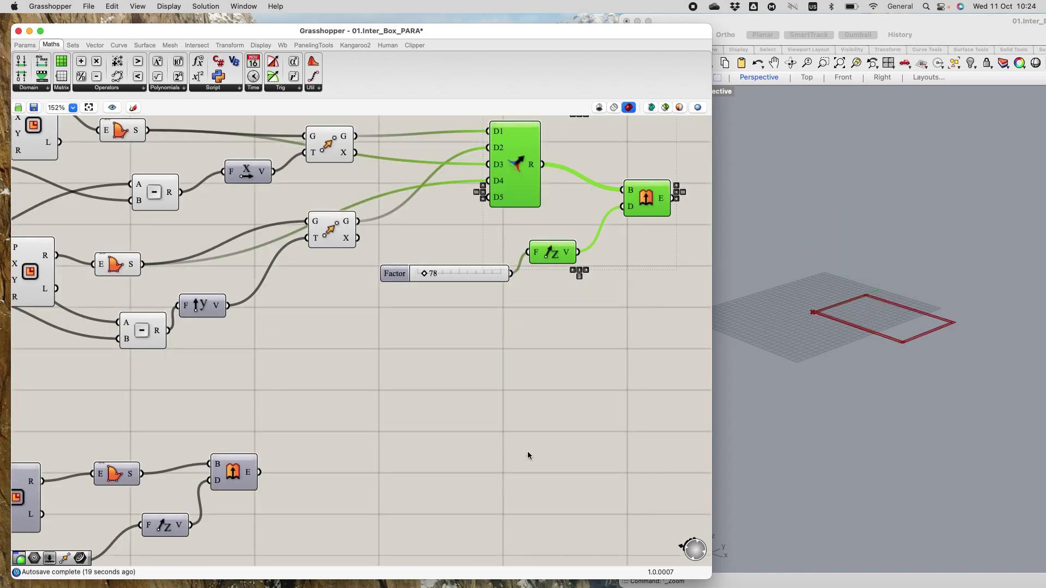
Turn on the preview of the base Extrude component in the lower branch.
{"action": "scroll", "coordinate": [487, 439], "scroll_direction": "down", "scroll_amount": 2}
{"action": "left_click", "coordinate": [321, 460]}
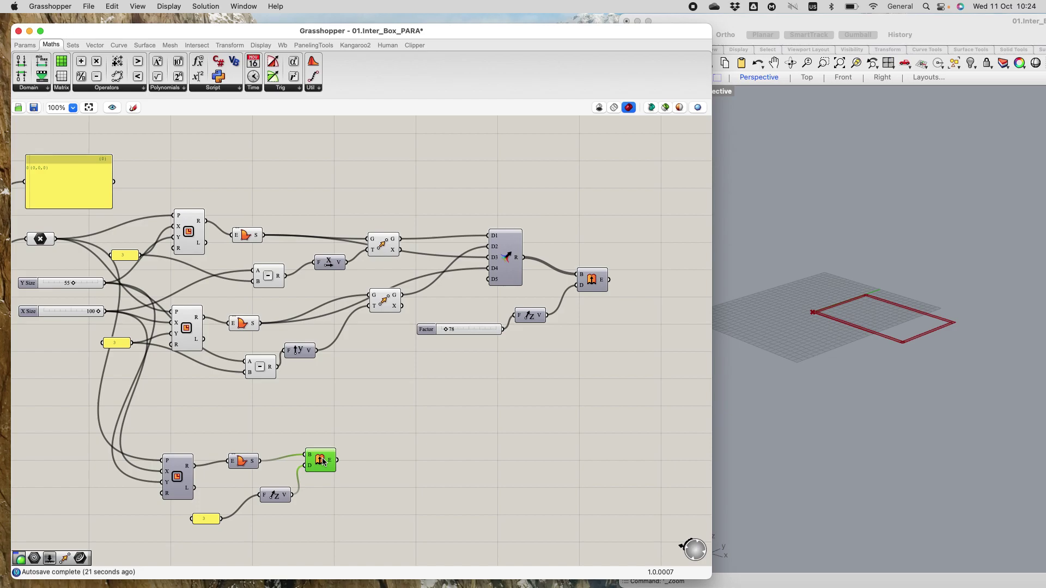
{"action": "middle_click", "coordinate": [330, 464]}
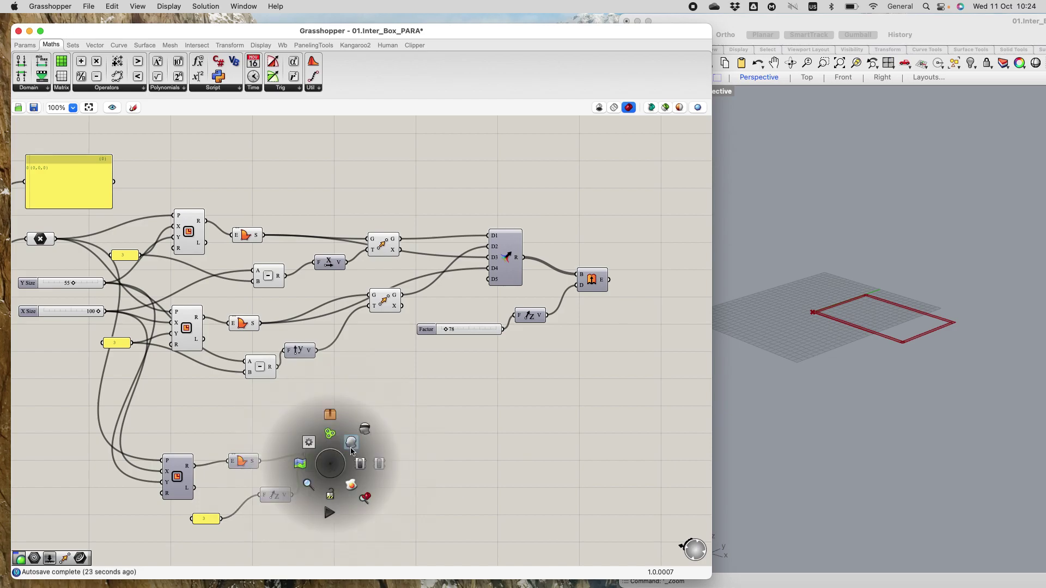
{"action": "left_click", "coordinate": [351, 447]}
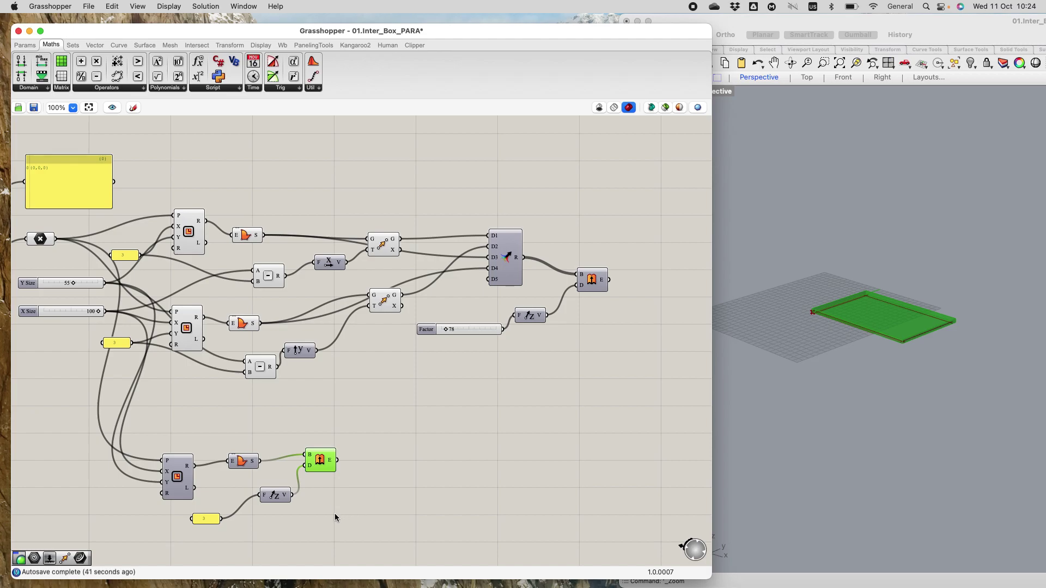
{"action": "scroll", "coordinate": [335, 514], "scroll_direction": "up", "scroll_amount": 5}
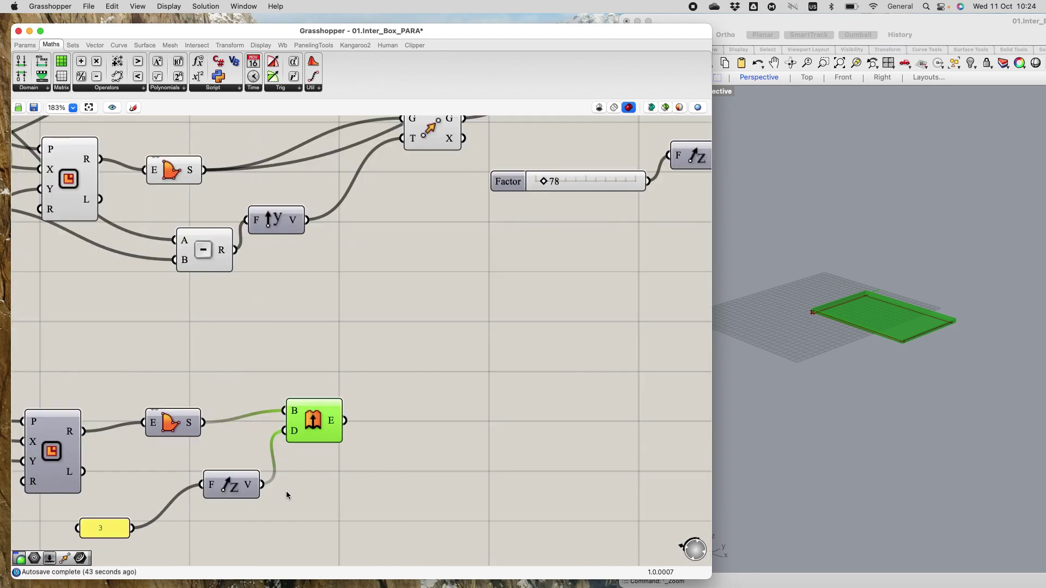
{"action": "left_click", "coordinate": [440, 410]}
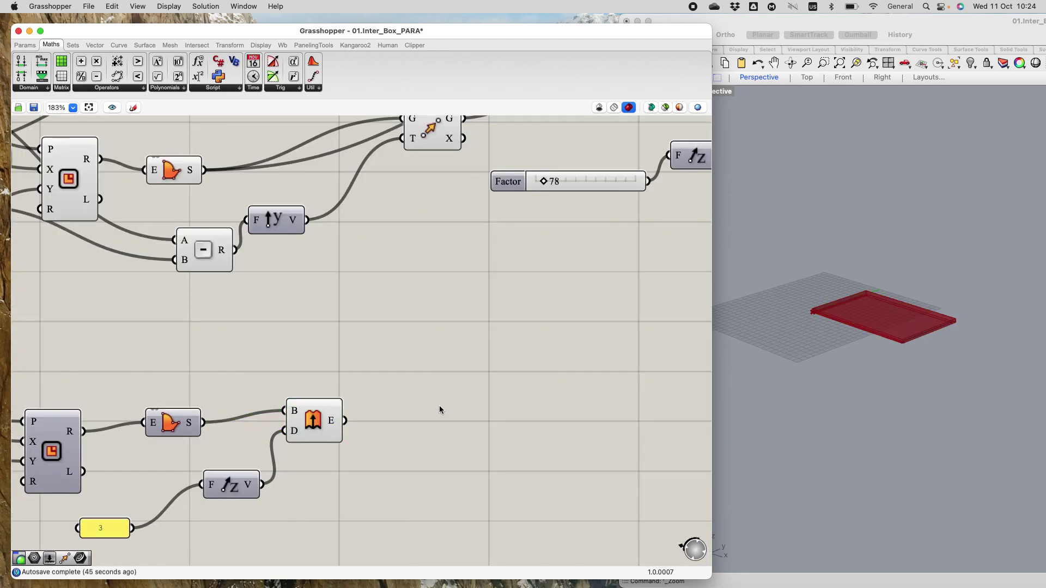
Add a Move component to the right of the base Extrude and wire the Extrude's E output to its G input.
{"action": "double_click", "coordinate": [431, 410]}
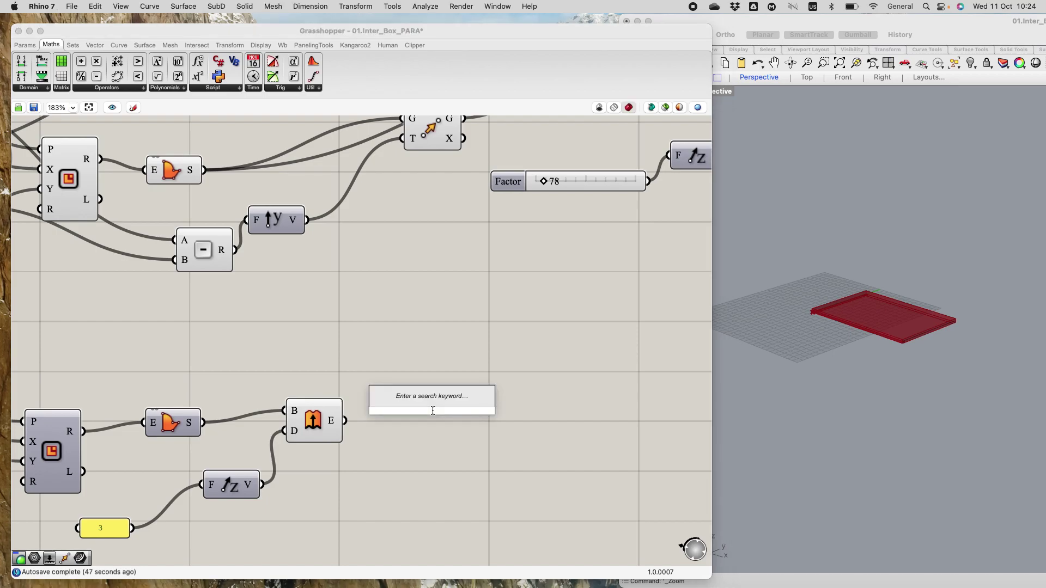
{"action": "type", "text": "mov"}
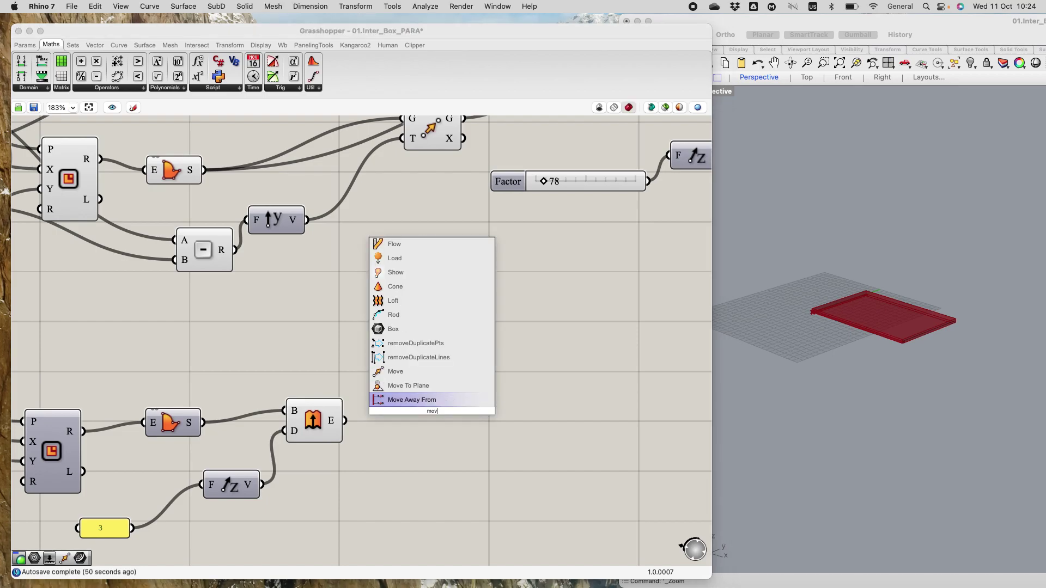
{"action": "key", "text": "Up"}
{"action": "key", "text": "Up"}
{"action": "key", "text": "Return"}
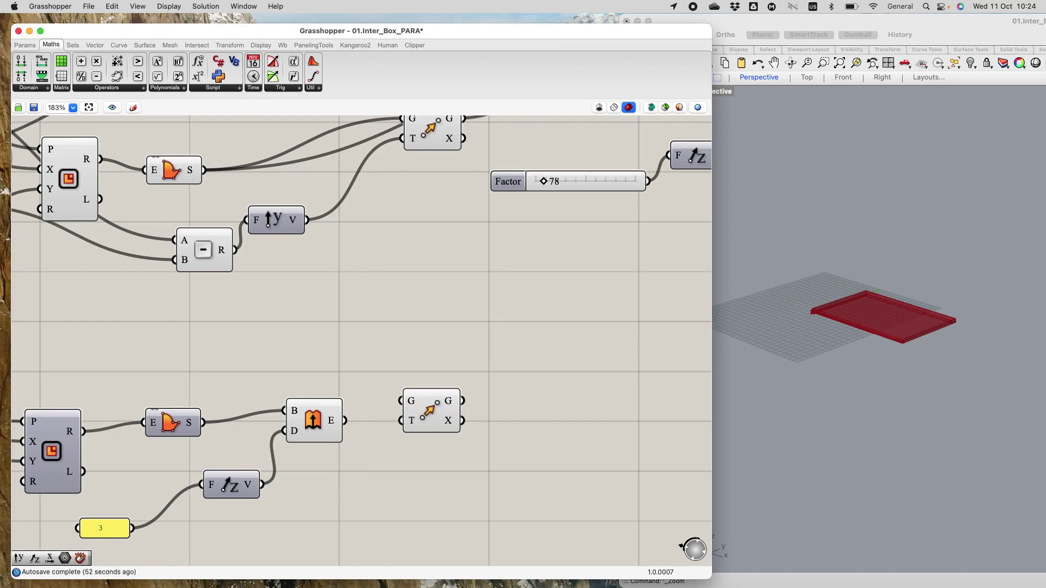
{"action": "left_click_drag", "start_coordinate": [345, 421], "coordinate": [461, 442]}
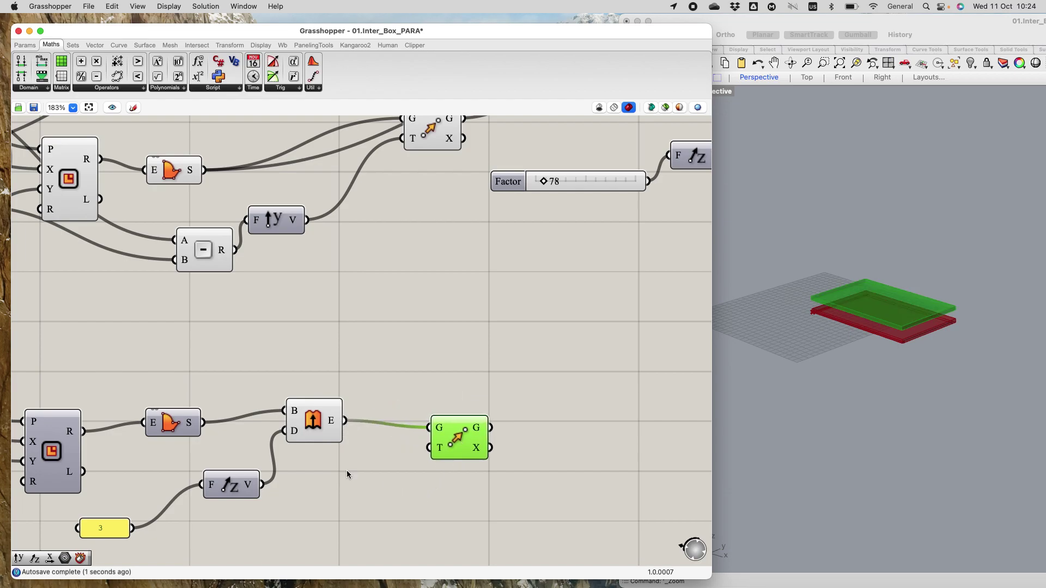
Add a Unit Z component just below the base's Move component.
{"action": "double_click", "coordinate": [398, 490]}
{"action": "type", "text": "z"}
{"action": "key", "text": "Return"}
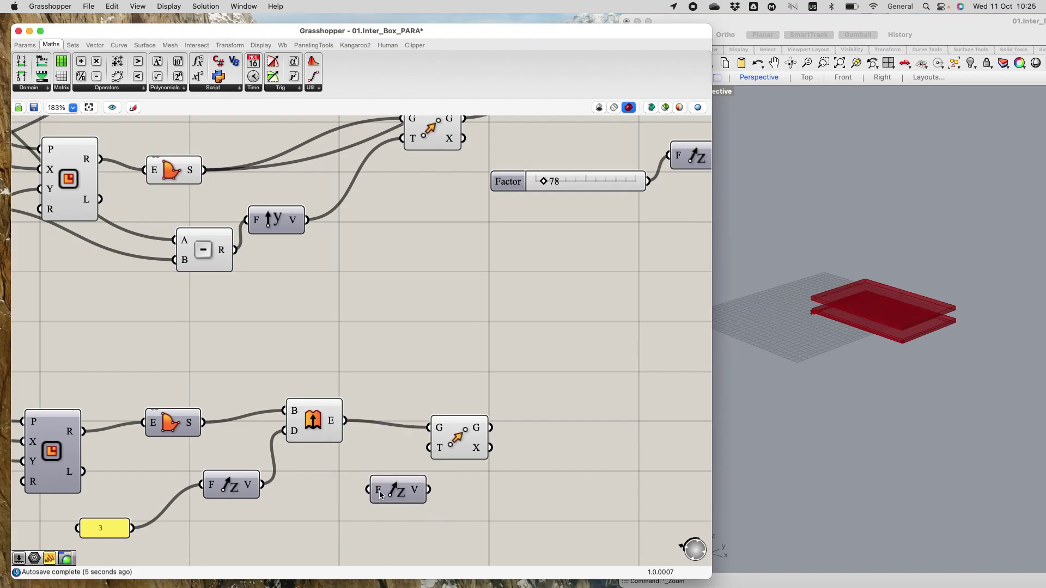
{"action": "left_click_drag", "start_coordinate": [390, 490], "coordinate": [391, 506]}
Add a number slider of 20, wire it to the new Unit Z's F input, and connect its V output to the Move's T input.
{"action": "double_click", "coordinate": [312, 538]}
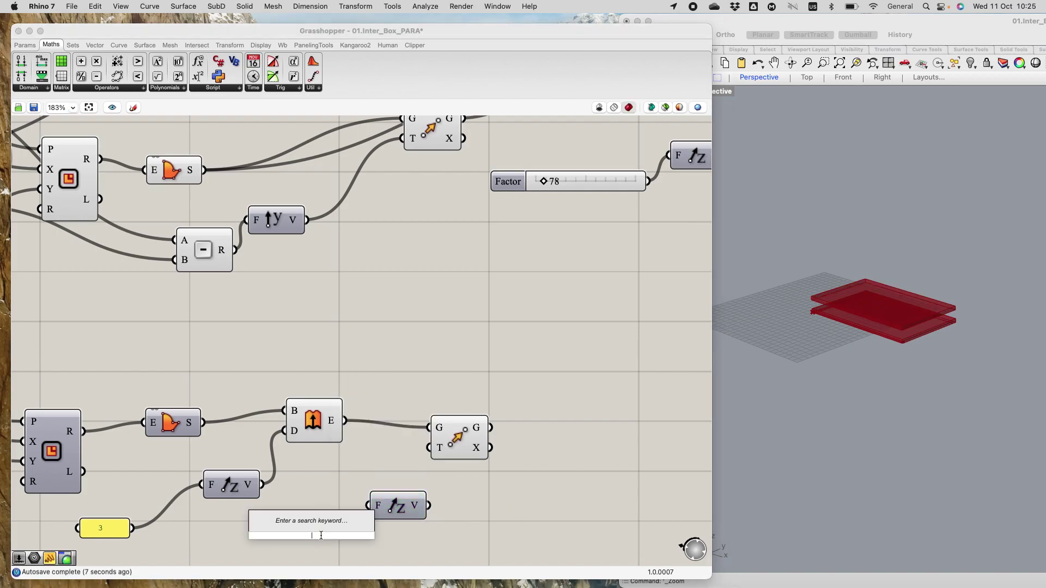
{"action": "type", "text": "2"}
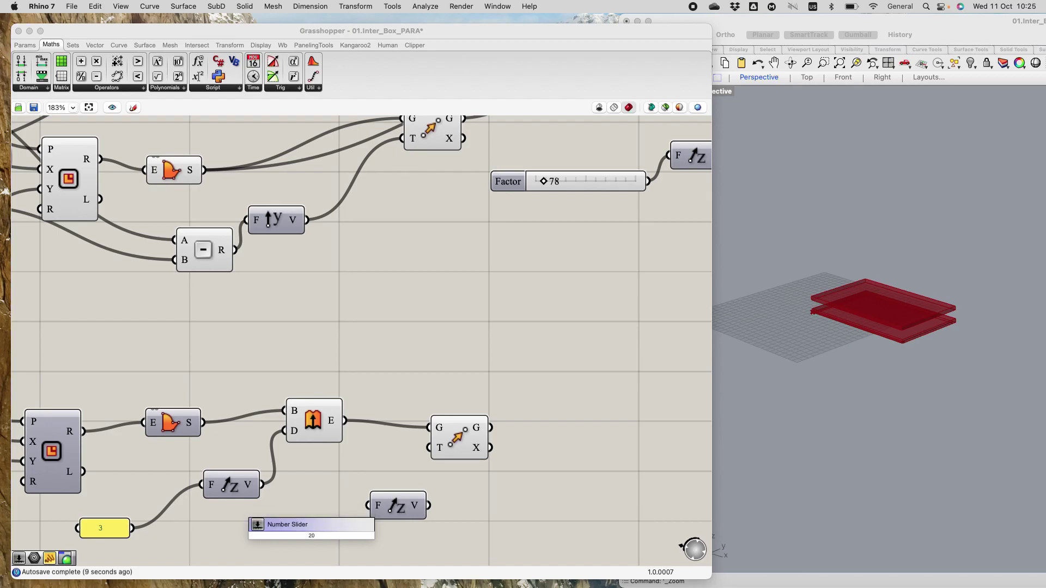
{"action": "type", "text": "0"}
{"action": "key", "text": "Return"}
{"action": "left_click_drag", "start_coordinate": [338, 538], "coordinate": [471, 433]}
{"action": "scroll", "coordinate": [572, 390], "scroll_direction": "down", "scroll_amount": 5}
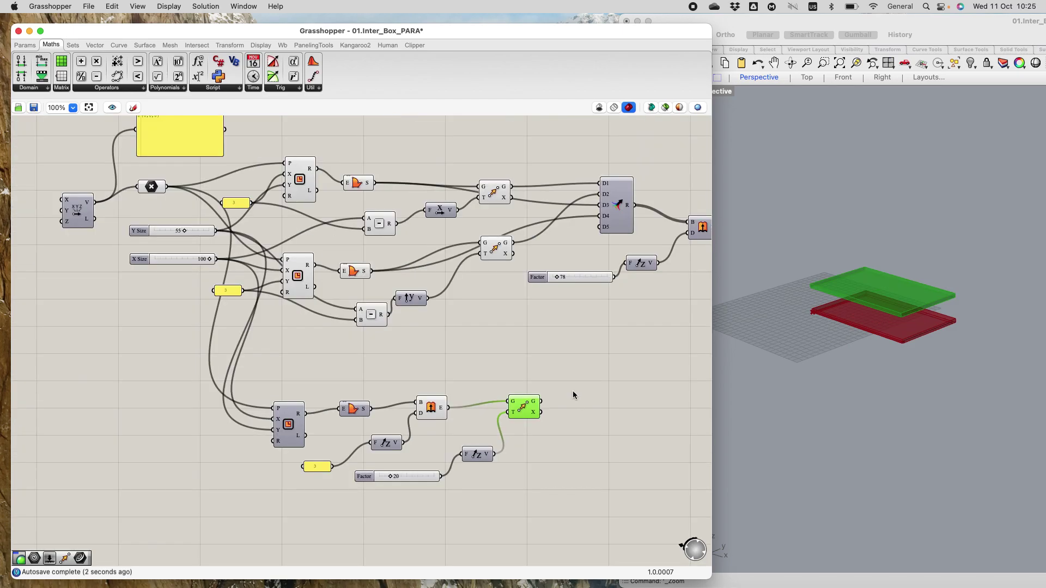
Hide the preview of all base components feeding the Move, and shift the Move component slightly to the right.
{"action": "left_click", "coordinate": [297, 385]}
{"action": "left_click_drag", "start_coordinate": [256, 357], "coordinate": [521, 501]}
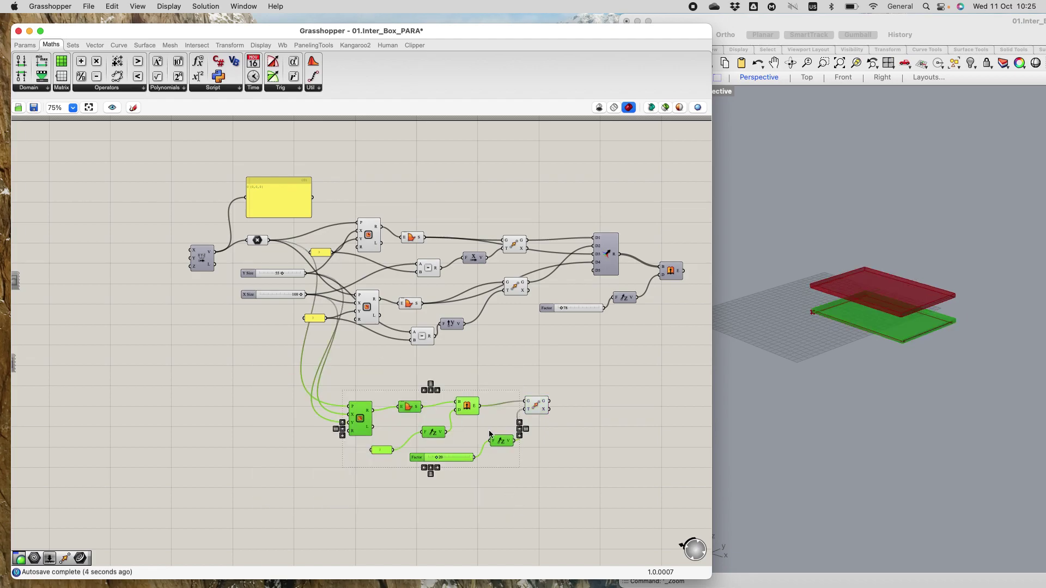
{"action": "middle_click", "coordinate": [465, 403]}
{"action": "left_click", "coordinate": [501, 369]}
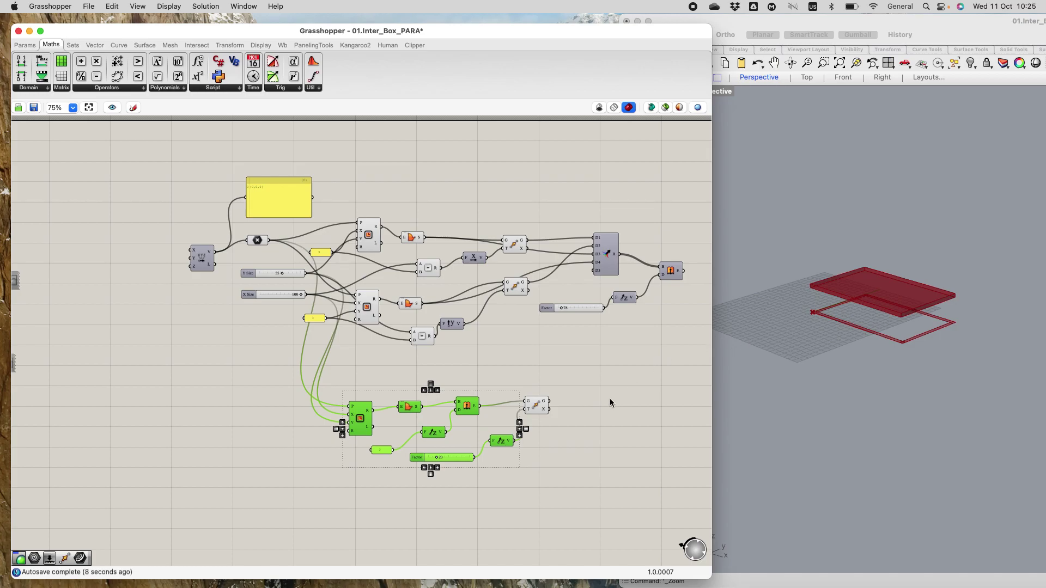
{"action": "scroll", "coordinate": [606, 397], "scroll_direction": "up", "scroll_amount": 1}
{"action": "scroll", "coordinate": [577, 408], "scroll_direction": "up", "scroll_amount": 2}
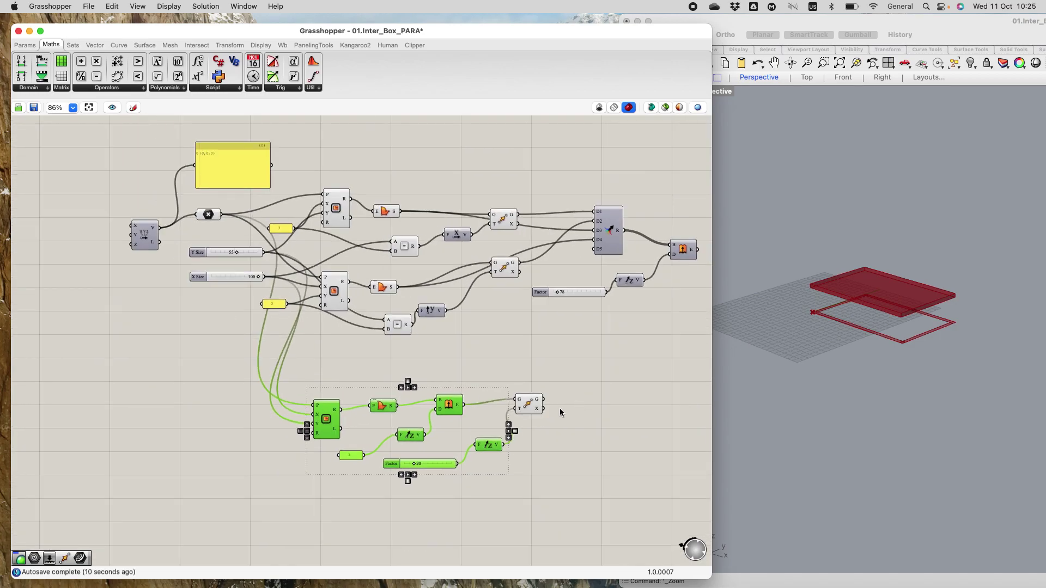
{"action": "left_click_drag", "start_coordinate": [528, 407], "coordinate": [545, 410]}
Turn the wall Extrude component's preview back on.
{"action": "scroll", "coordinate": [600, 350], "scroll_direction": "down", "scroll_amount": 3}
{"action": "right_click_drag", "start_coordinate": [599, 346], "coordinate": [403, 343]}
{"action": "left_click", "coordinate": [491, 269]}
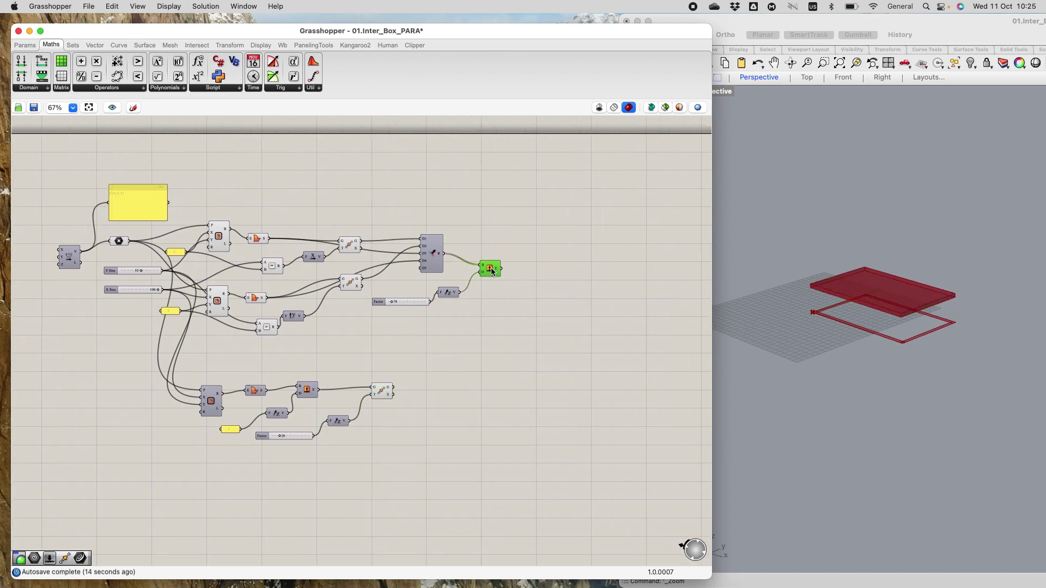
{"action": "middle_click", "coordinate": [491, 269]}
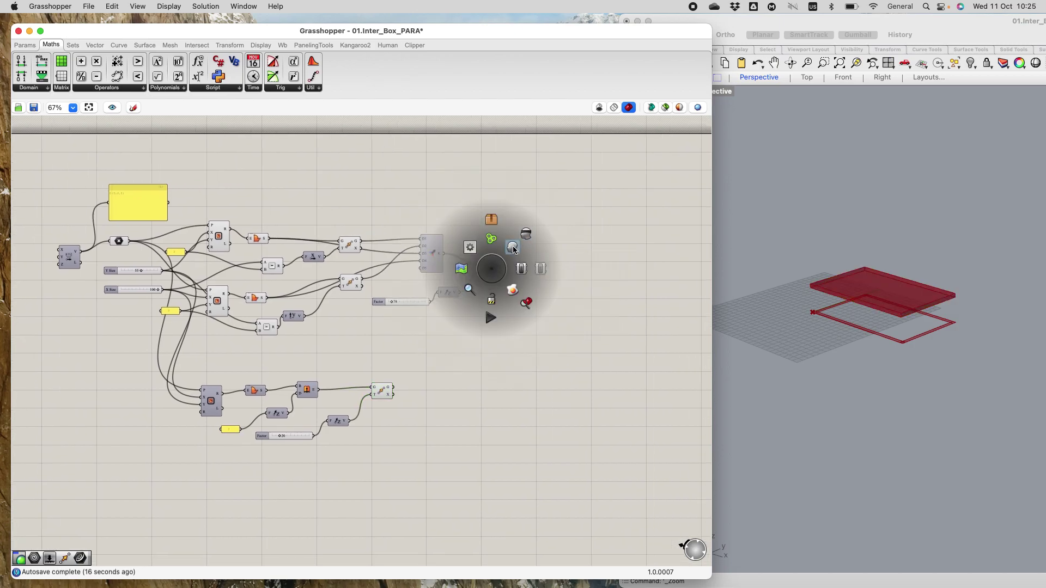
{"action": "left_click", "coordinate": [526, 240]}
{"action": "left_click", "coordinate": [583, 409]}
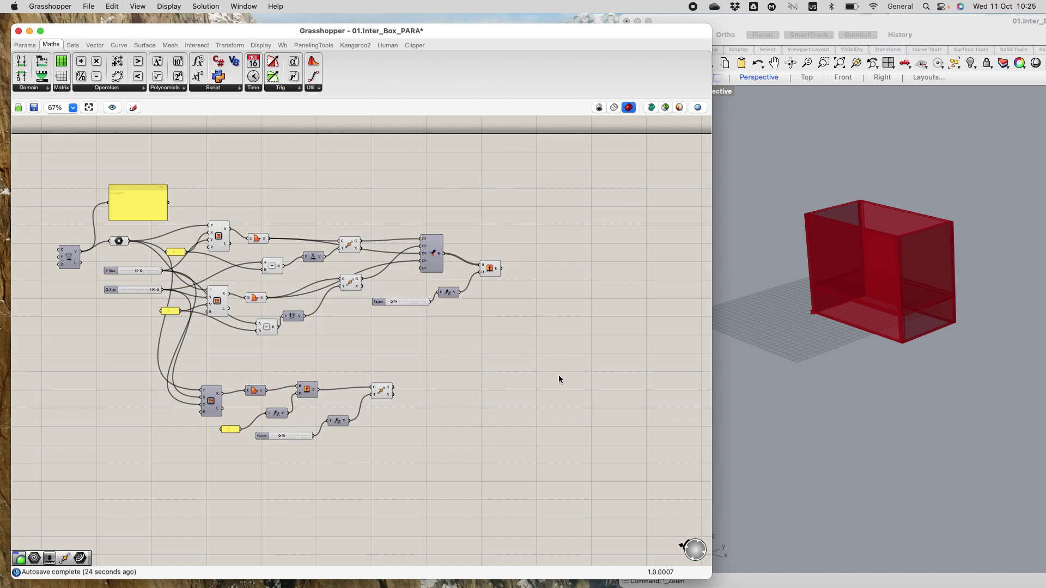
Add a Custom Preview component to the right of the wall Extrude and wire the Extrude's E output to its G input.
{"action": "scroll", "coordinate": [570, 318], "scroll_direction": "up", "scroll_amount": 4}
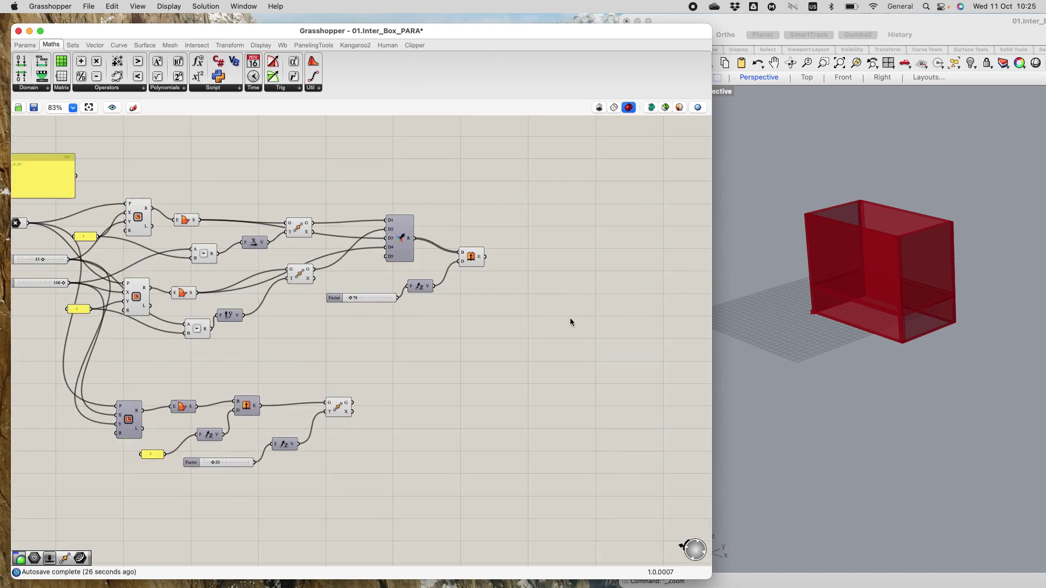
{"action": "scroll", "coordinate": [572, 321], "scroll_direction": "down", "scroll_amount": 6}
{"action": "scroll", "coordinate": [605, 327], "scroll_direction": "up", "scroll_amount": 3}
{"action": "right_click_drag", "start_coordinate": [521, 309], "coordinate": [399, 266]}
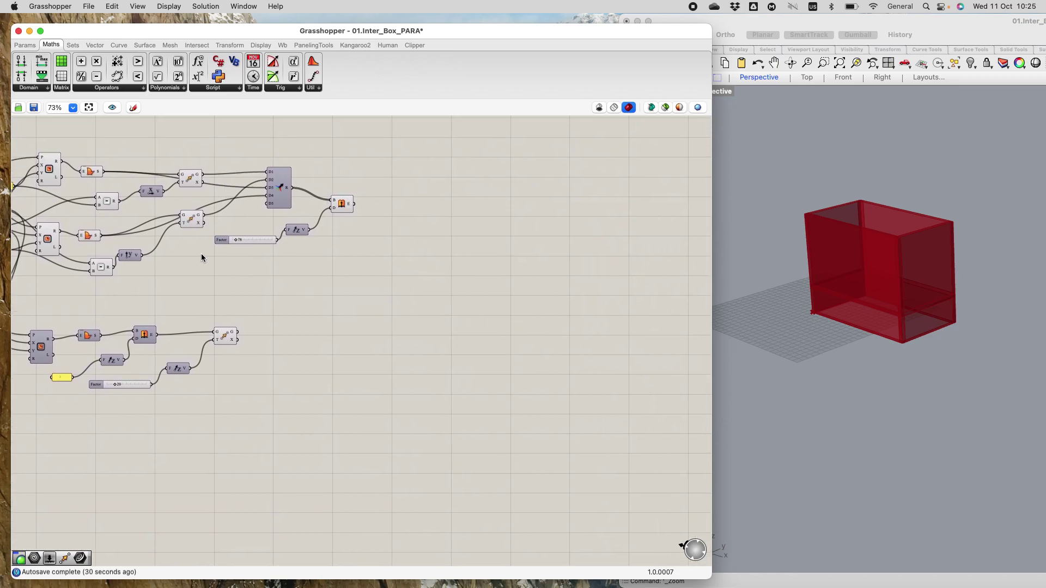
{"action": "double_click", "coordinate": [423, 208]}
{"action": "type", "text": "cust"}
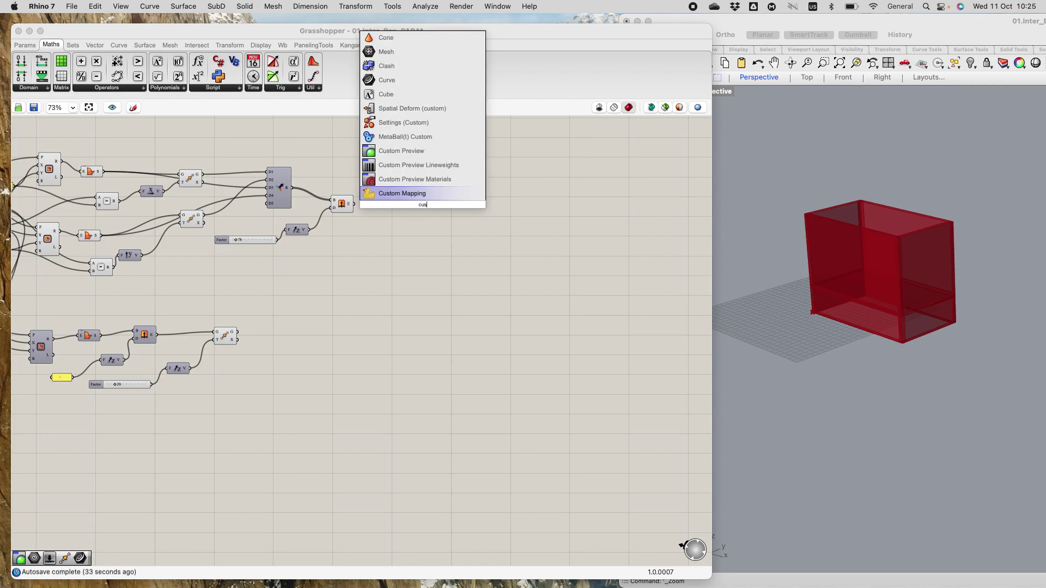
{"action": "left_click", "coordinate": [414, 151]}
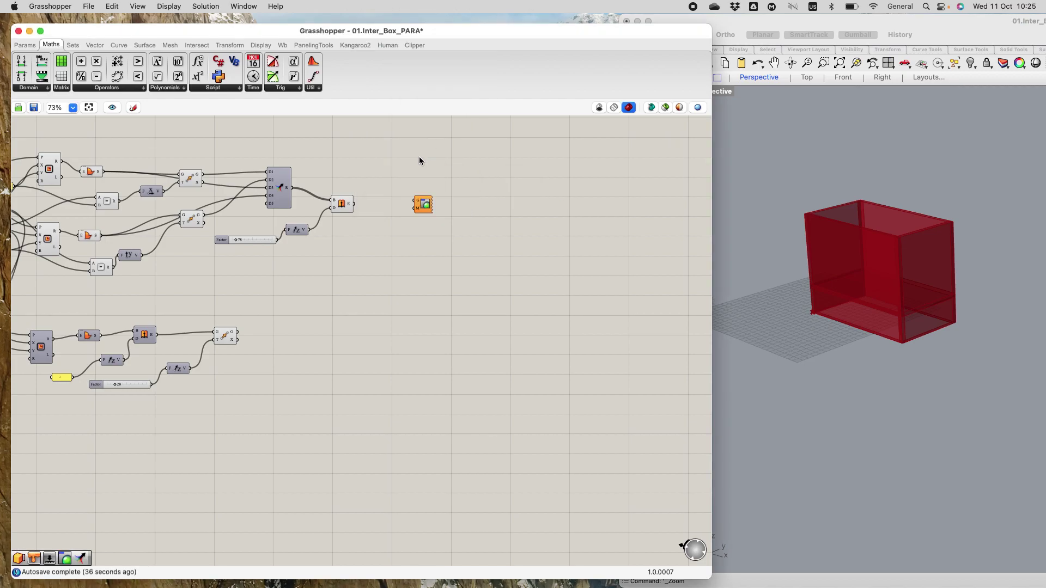
{"action": "mouse_move", "coordinate": [422, 205]}
{"action": "left_mouse_down"}
{"action": "mouse_move", "coordinate": [400, 229]}
{"action": "mouse_move", "coordinate": [360, 212]}
{"action": "mouse_move", "coordinate": [397, 227]}
{"action": "mouse_move", "coordinate": [408, 216]}
{"action": "left_mouse_up"}
Add a Colour Swatch component below the wall Extrude.
{"action": "double_click", "coordinate": [365, 236]}
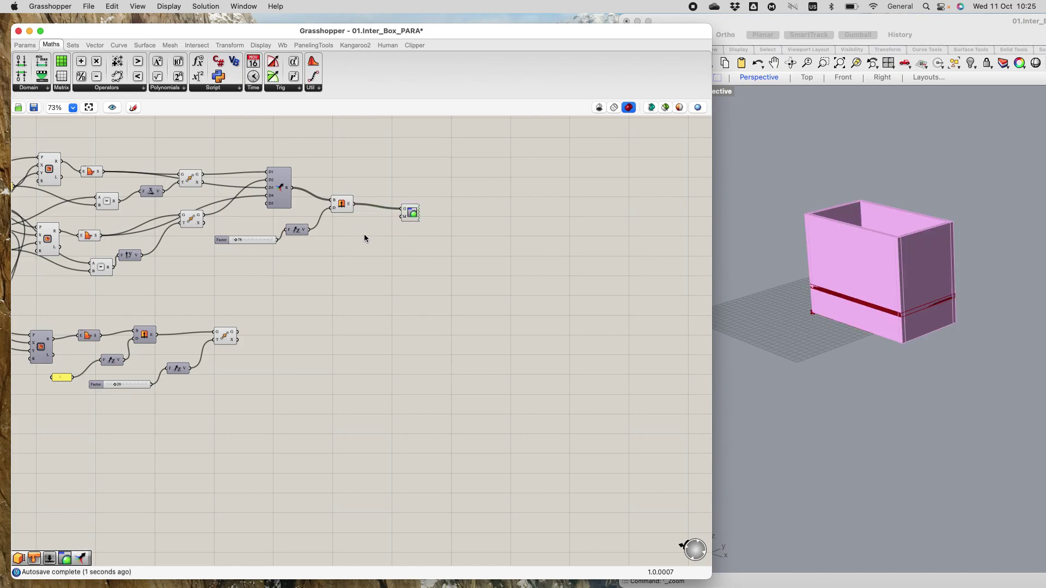
{"action": "type", "text": "sw"}
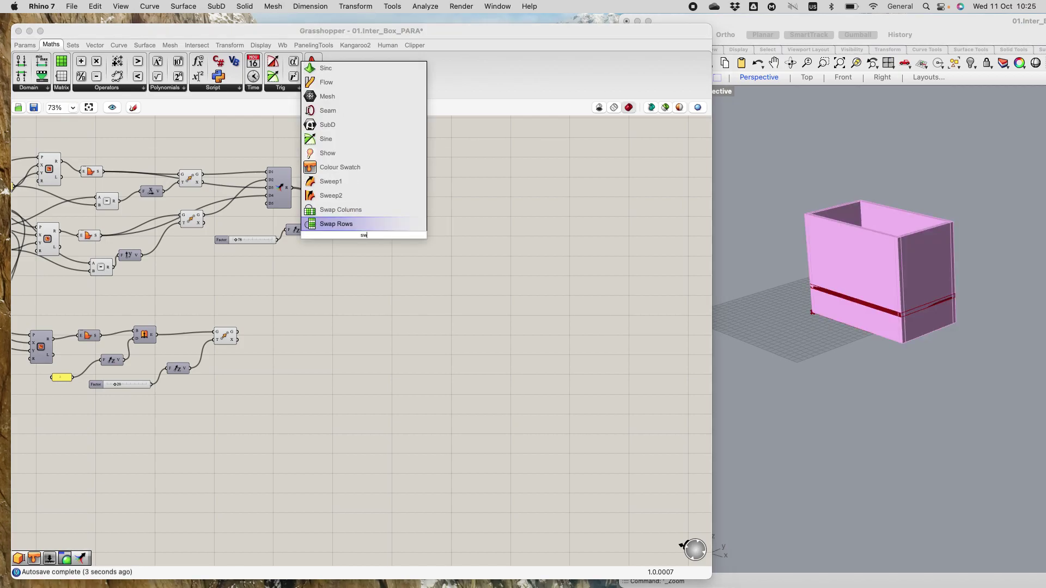
{"action": "left_click", "coordinate": [360, 167]}
{"action": "scroll", "coordinate": [398, 224], "scroll_direction": "up", "scroll_amount": 4}
Set the swatch to yellow with hue 52°, saturation 61 and value 90, and wire it to the Custom Preview's M input.
{"action": "left_click", "coordinate": [355, 253]}
{"action": "left_click", "coordinate": [356, 254]}
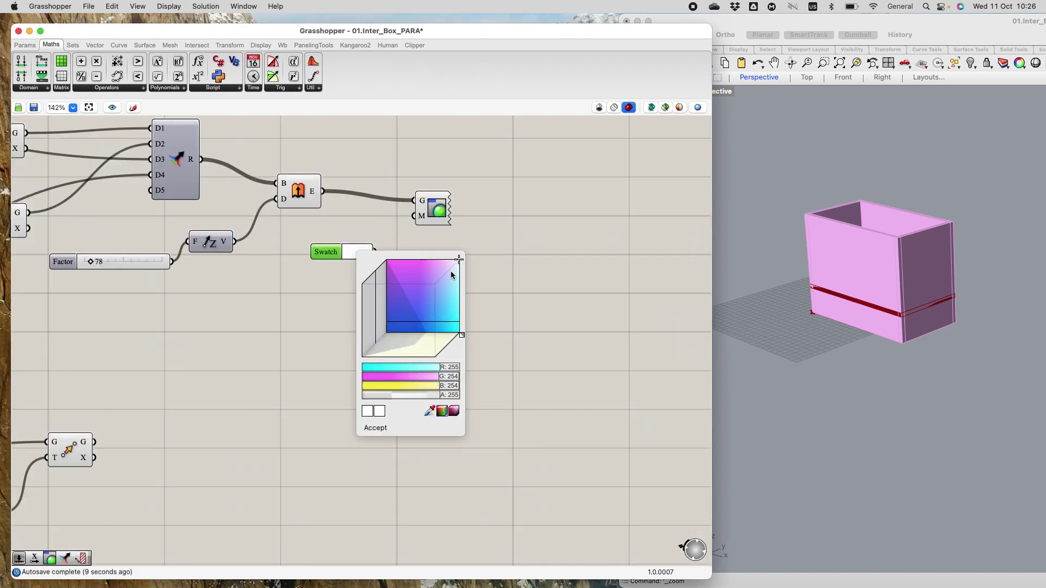
{"action": "mouse_move", "coordinate": [457, 261]}
{"action": "left_mouse_down"}
{"action": "mouse_move", "coordinate": [398, 301]}
{"action": "mouse_move", "coordinate": [409, 294]}
{"action": "left_mouse_up"}
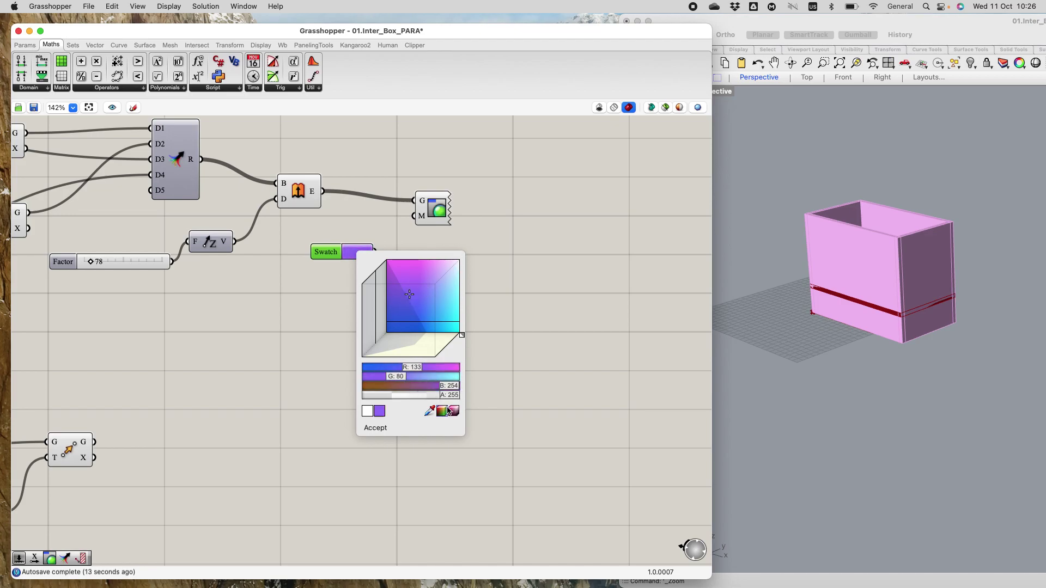
{"action": "left_click", "coordinate": [455, 412]}
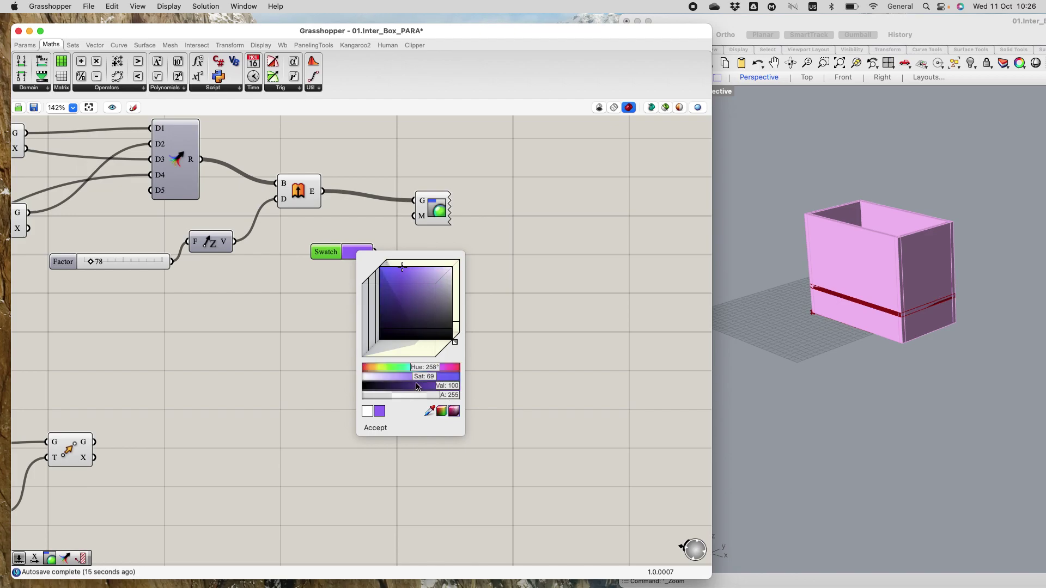
{"action": "left_click_drag", "start_coordinate": [433, 367], "coordinate": [395, 367]}
{"action": "left_click", "coordinate": [394, 287]}
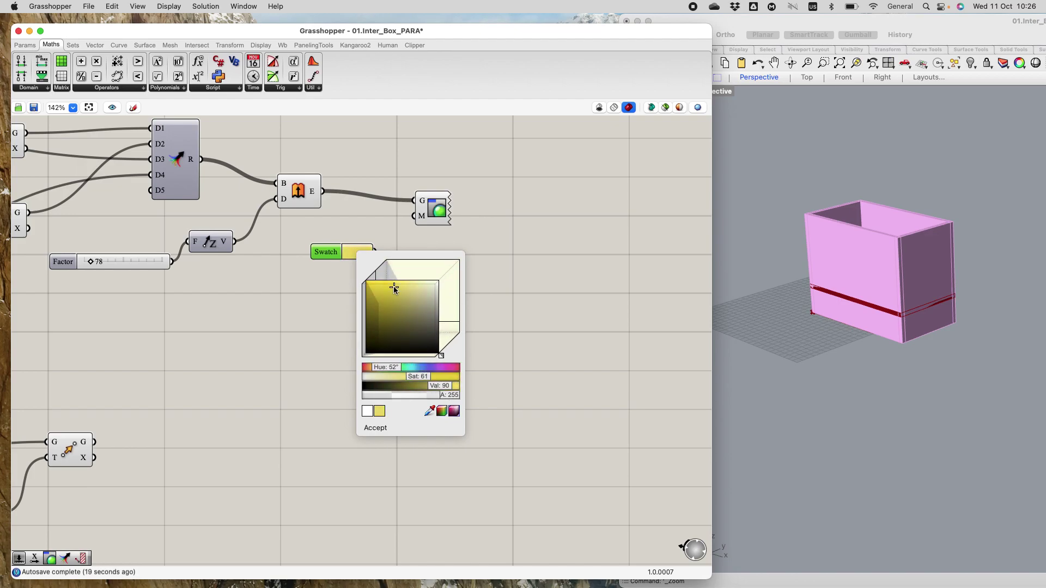
{"action": "left_click", "coordinate": [434, 199]}
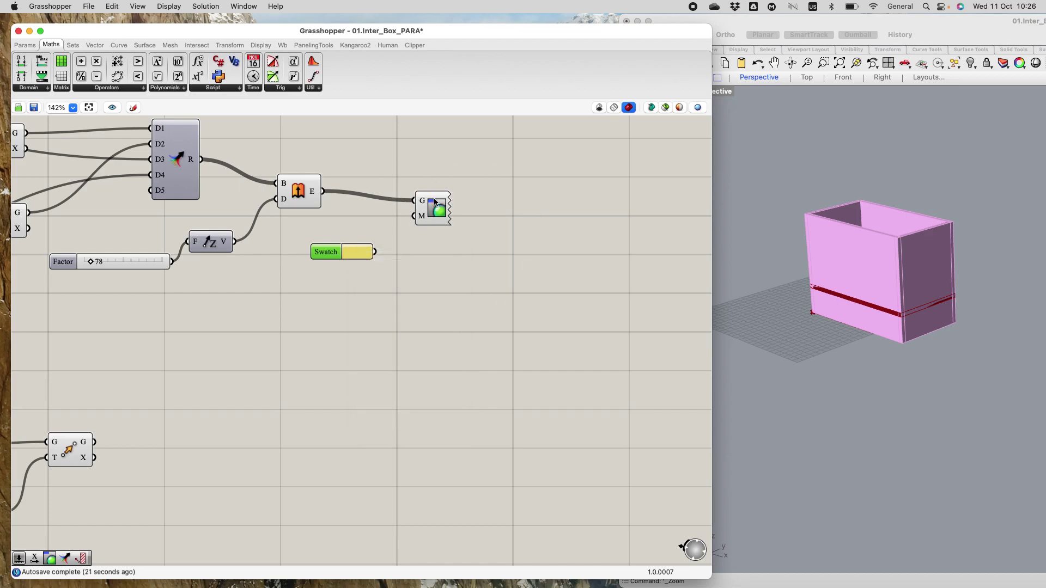
{"action": "left_click_drag", "start_coordinate": [376, 251], "coordinate": [415, 217]}
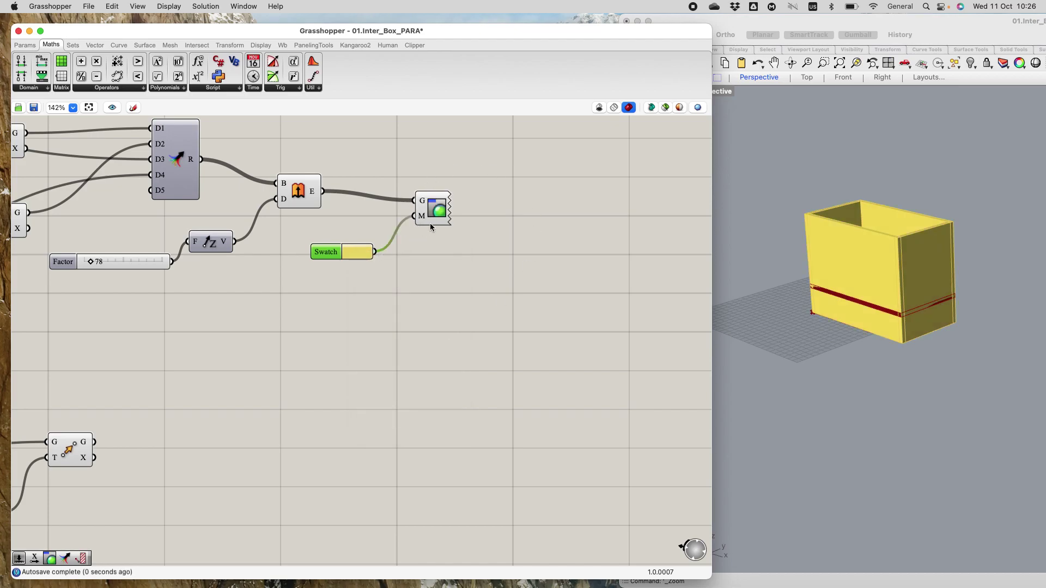
Duplicate the Custom Preview and its Colour Swatch, and place the copies to the right of the base Move component.
{"action": "scroll", "coordinate": [577, 302], "scroll_direction": "down", "scroll_amount": 5}
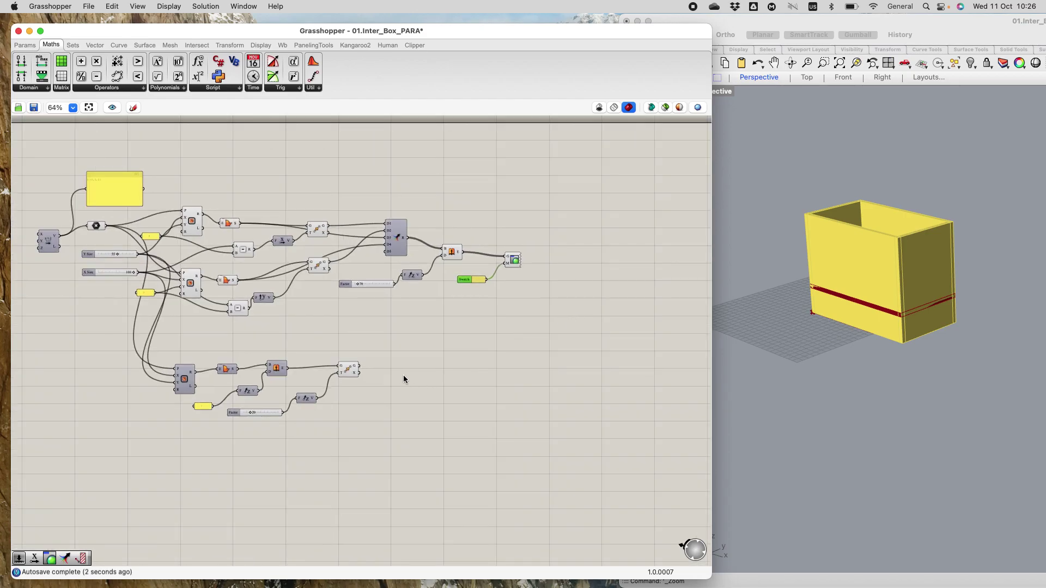
{"action": "scroll", "coordinate": [410, 376], "scroll_direction": "up", "scroll_amount": 3}
{"action": "double_click", "coordinate": [530, 318]}
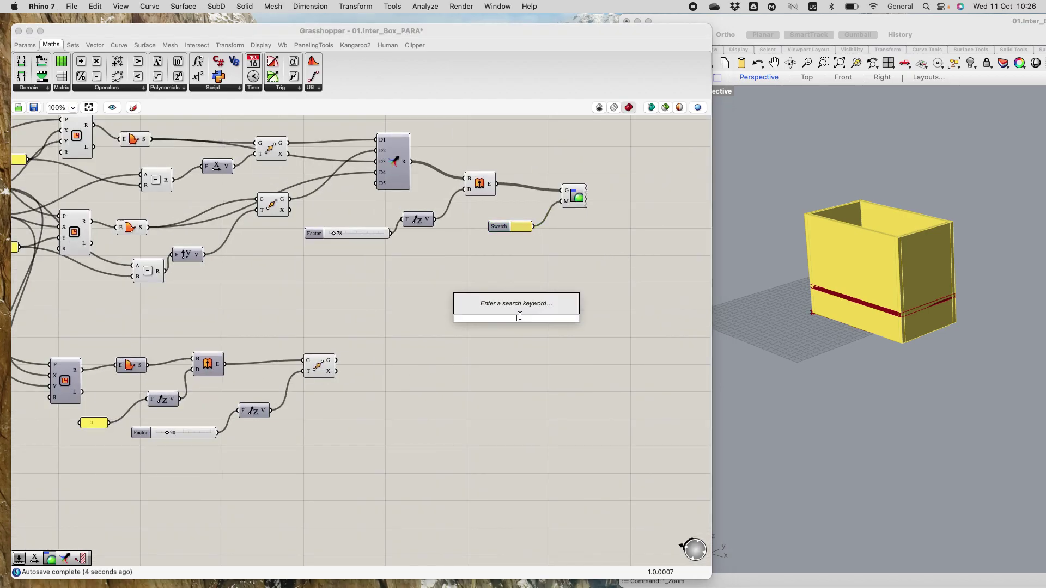
{"action": "left_click_drag", "start_coordinate": [479, 186], "coordinate": [643, 283]}
{"action": "key", "text": "super+c"}
{"action": "key", "text": "super+v"}
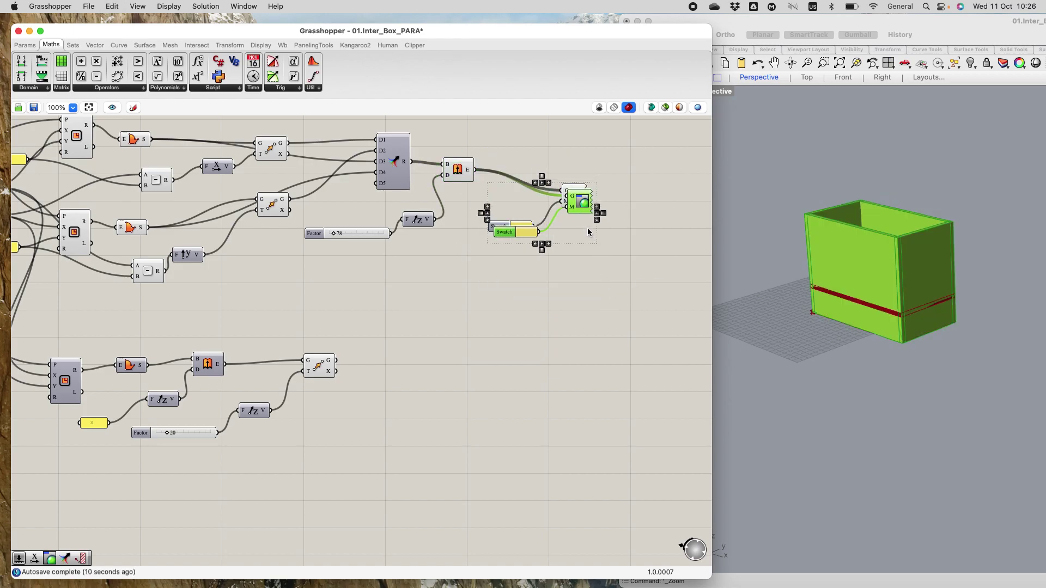
{"action": "left_click_drag", "start_coordinate": [583, 208], "coordinate": [537, 375]}
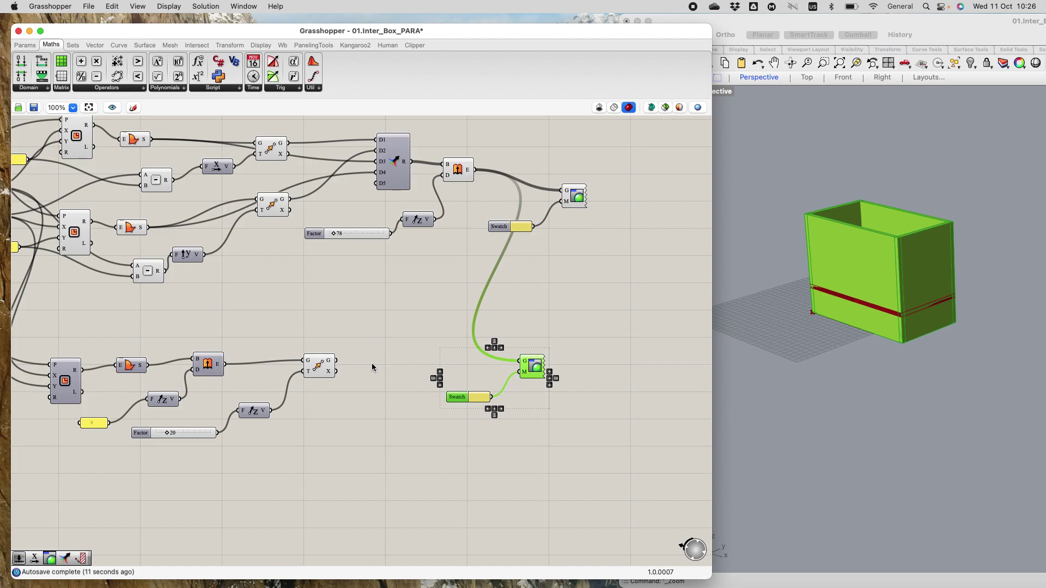
Wire the base Move's G output to the copied Custom Preview's G input, replacing the wall Extrude connection.
{"action": "left_click_drag", "start_coordinate": [338, 360], "coordinate": [510, 363]}
{"action": "left_click_drag", "start_coordinate": [338, 360], "coordinate": [516, 354]}
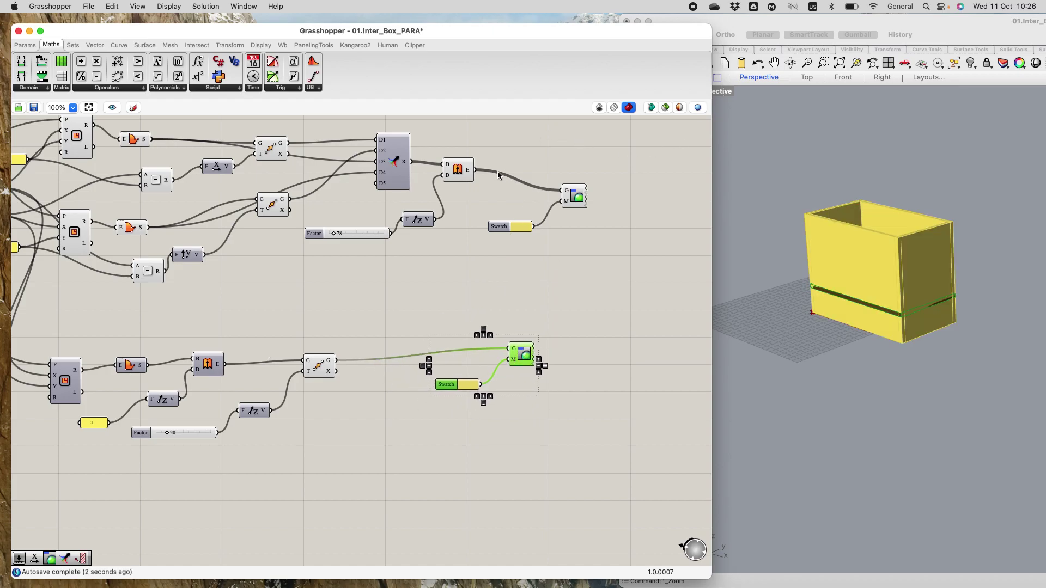
{"action": "right_click", "coordinate": [514, 352]}
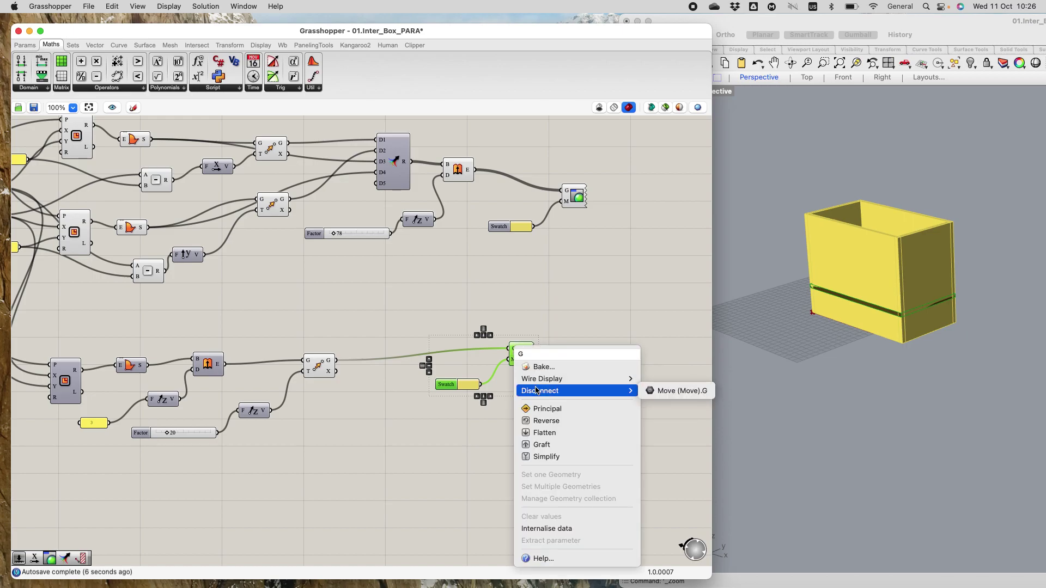
{"action": "left_click", "coordinate": [559, 283]}
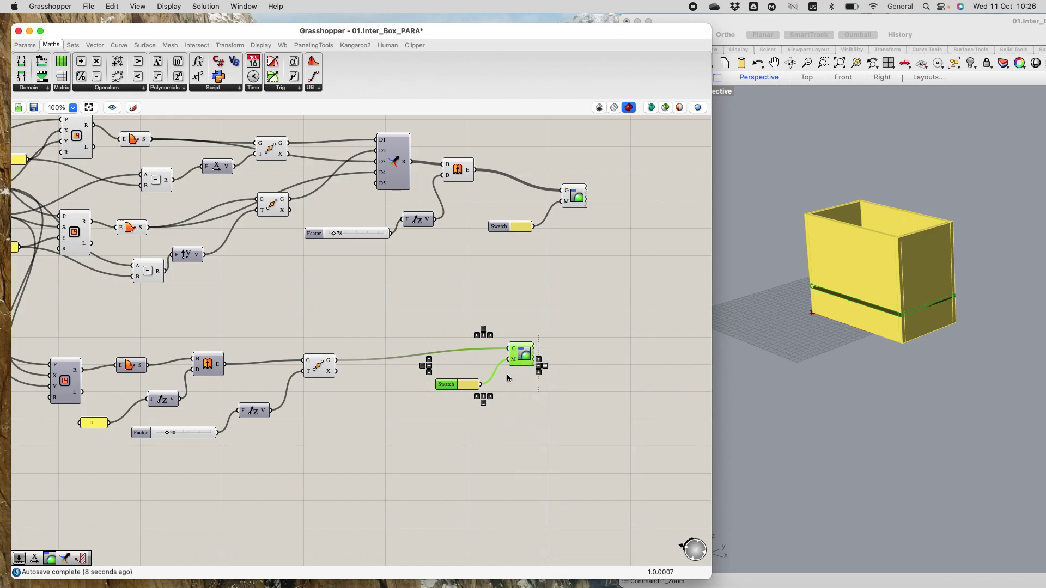
Add the wall Extrude's E output to the base Custom Preview's G input alongside the Move wire.
{"action": "scroll", "coordinate": [513, 374], "scroll_direction": "up", "scroll_amount": 3}
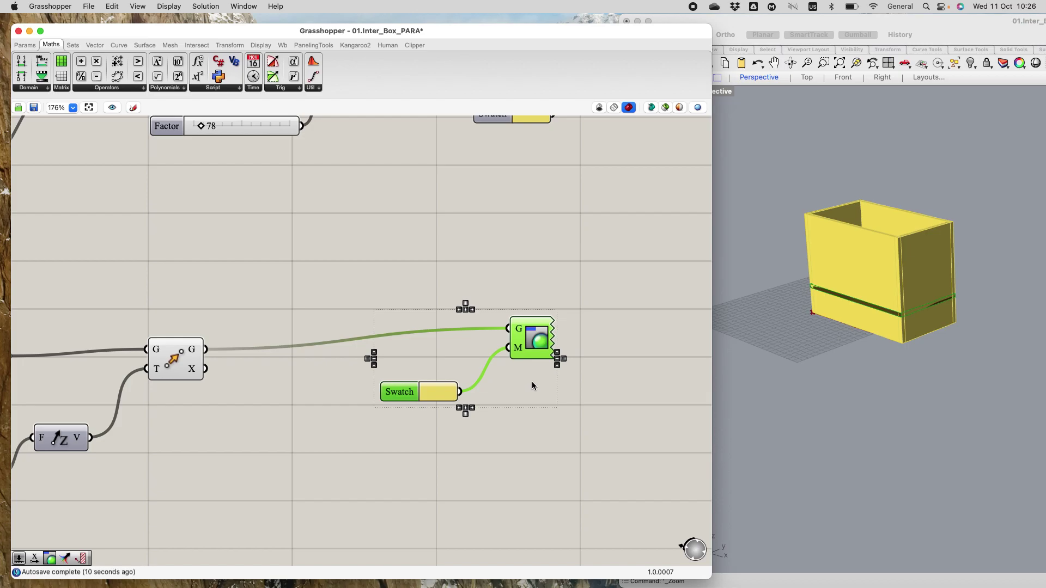
{"action": "scroll", "coordinate": [568, 341], "scroll_direction": "down", "scroll_amount": 5}
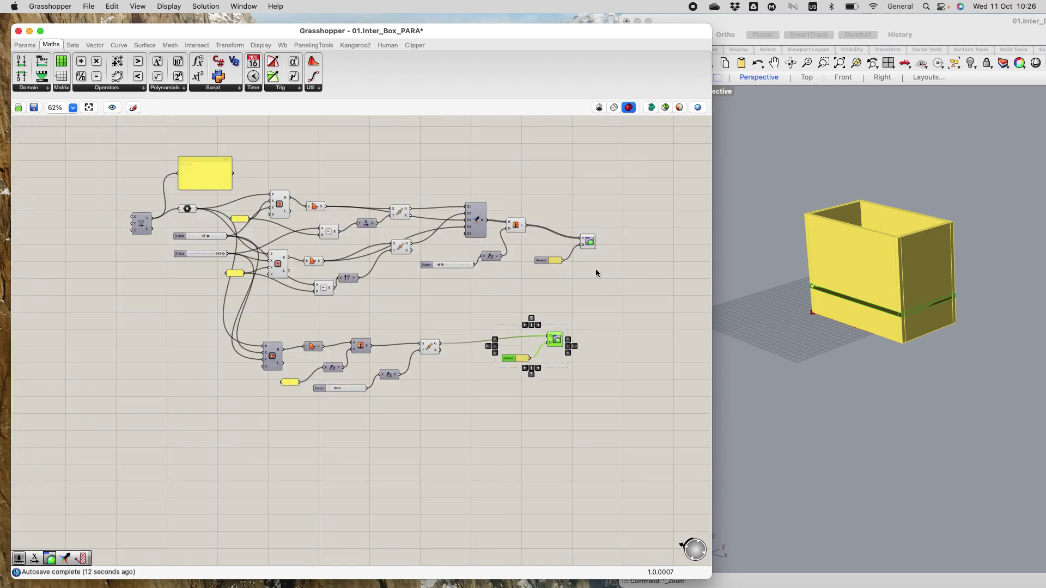
{"action": "scroll", "coordinate": [596, 269], "scroll_direction": "up", "scroll_amount": 1}
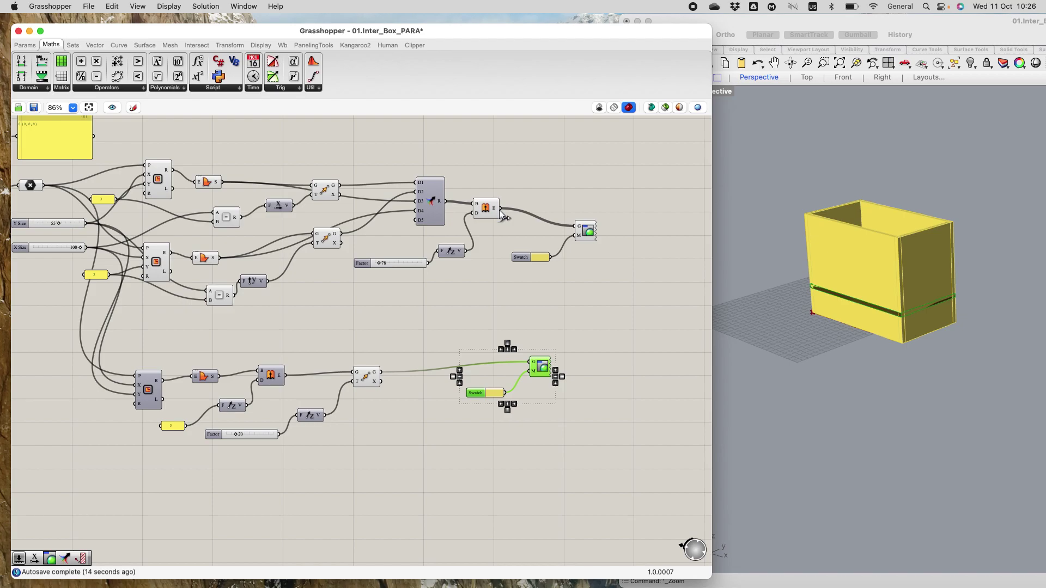
{"action": "left_click_drag", "start_coordinate": [500, 330], "coordinate": [531, 362]}
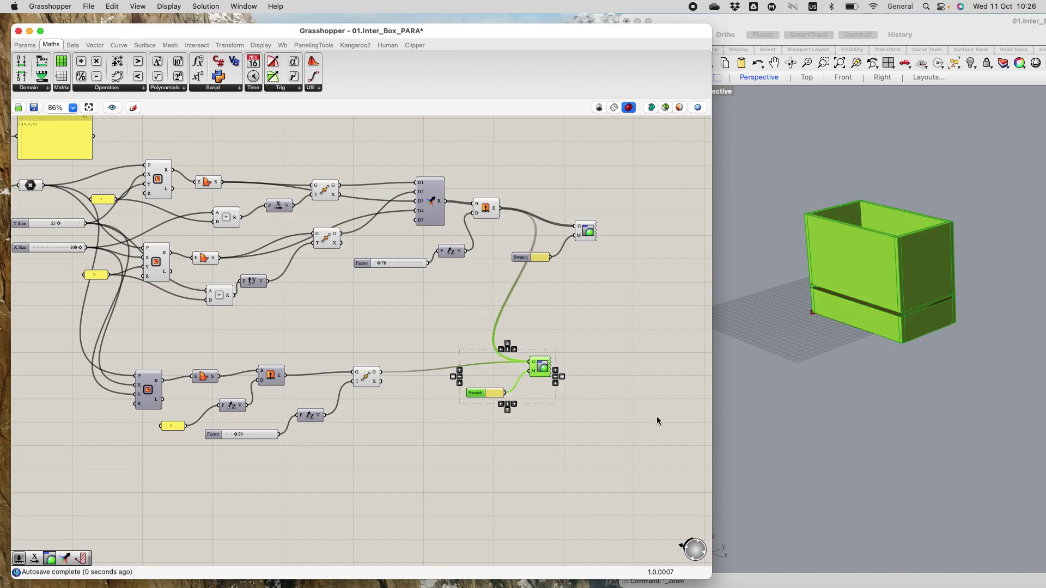
{"action": "scroll", "coordinate": [482, 340], "scroll_direction": "up", "scroll_amount": 1}
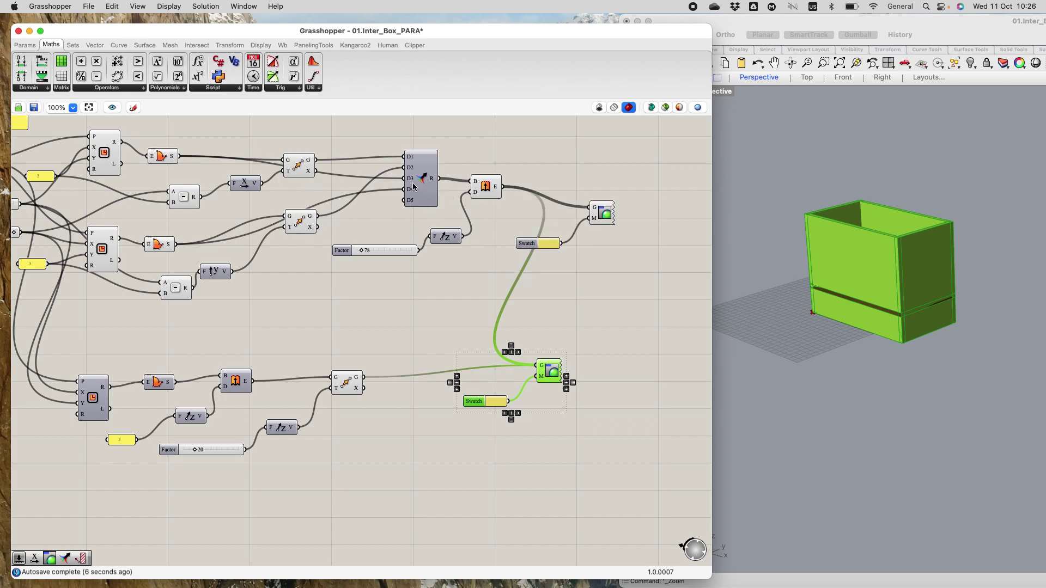
{"action": "scroll", "coordinate": [414, 187], "scroll_direction": "up", "scroll_amount": 1}
{"action": "scroll", "coordinate": [412, 182], "scroll_direction": "up", "scroll_amount": 1}
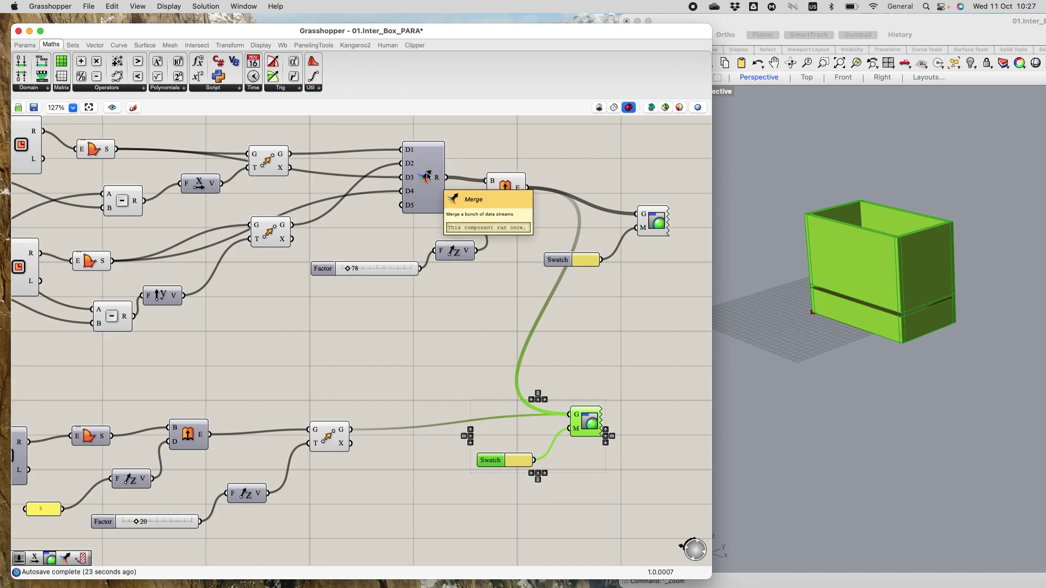
Shift the Merge component slightly left, disconnect the wall Extrude from the base Custom Preview's G input, and nudge that preview component.
{"action": "left_click_drag", "start_coordinate": [428, 175], "coordinate": [415, 180]}
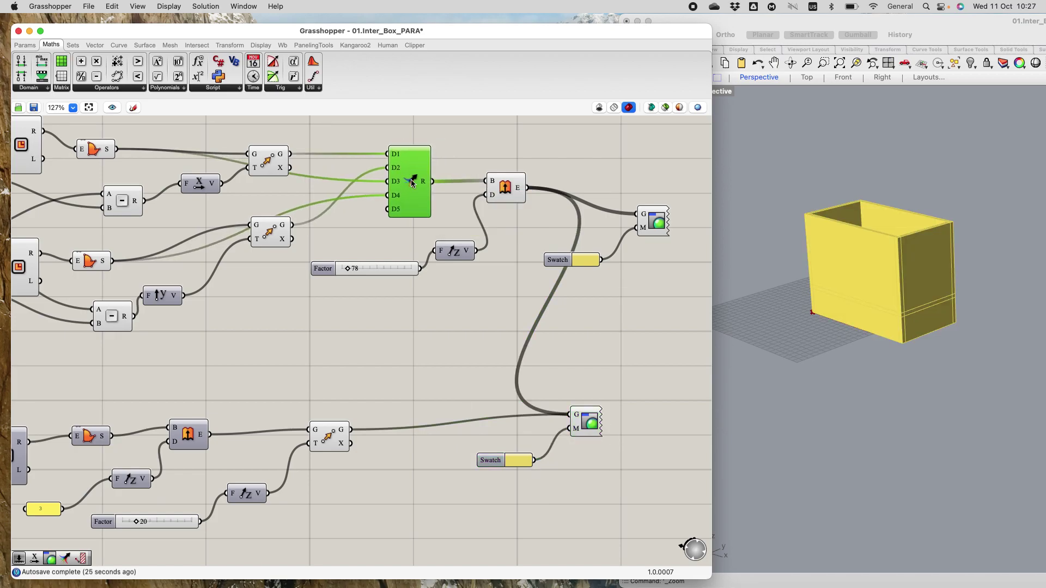
{"action": "right_click", "coordinate": [577, 420]}
{"action": "mouse_move", "coordinate": [669, 250]}
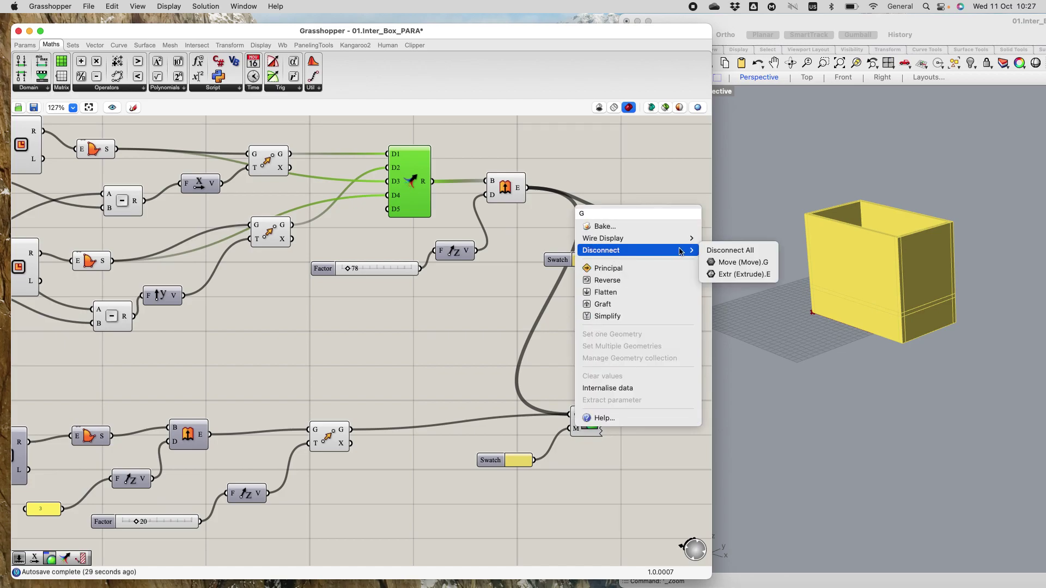
{"action": "left_click", "coordinate": [730, 274]}
{"action": "mouse_move", "coordinate": [583, 427]}
{"action": "left_mouse_down"}
{"action": "mouse_move", "coordinate": [572, 431]}
{"action": "mouse_move", "coordinate": [571, 420]}
{"action": "left_mouse_up"}
Change the Colour Swatch feeding the base Custom Preview to blue.
{"action": "left_click", "coordinate": [514, 459]}
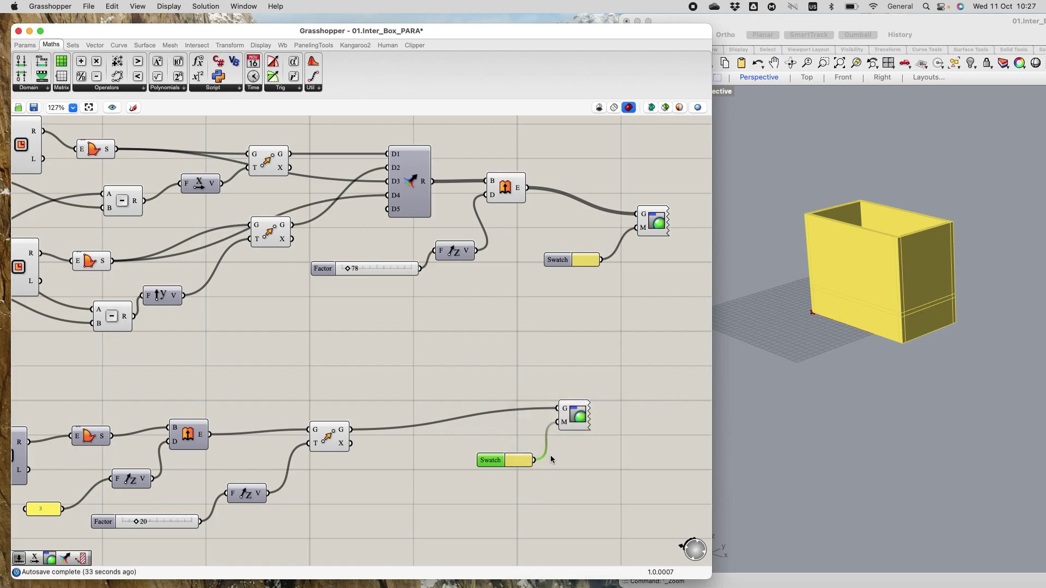
{"action": "left_click", "coordinate": [522, 462]}
{"action": "left_click_drag", "start_coordinate": [553, 521], "coordinate": [582, 520]}
{"action": "left_click", "coordinate": [590, 358]}
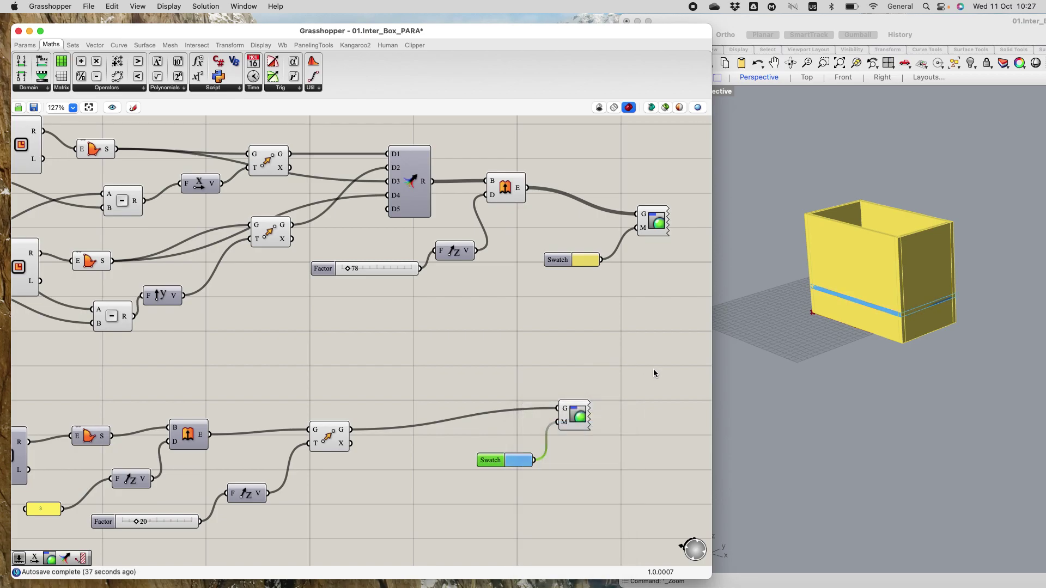
Save the 01.Inter_Box_PARA definition.
{"action": "scroll", "coordinate": [597, 303], "scroll_direction": "down", "scroll_amount": 5}
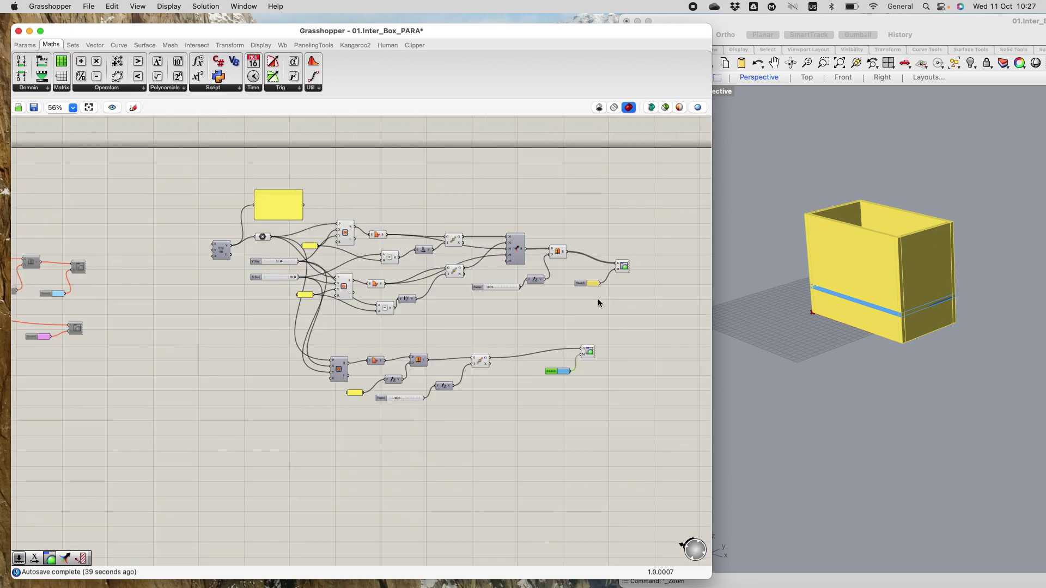
{"action": "scroll", "coordinate": [391, 206], "scroll_direction": "up", "scroll_amount": 1}
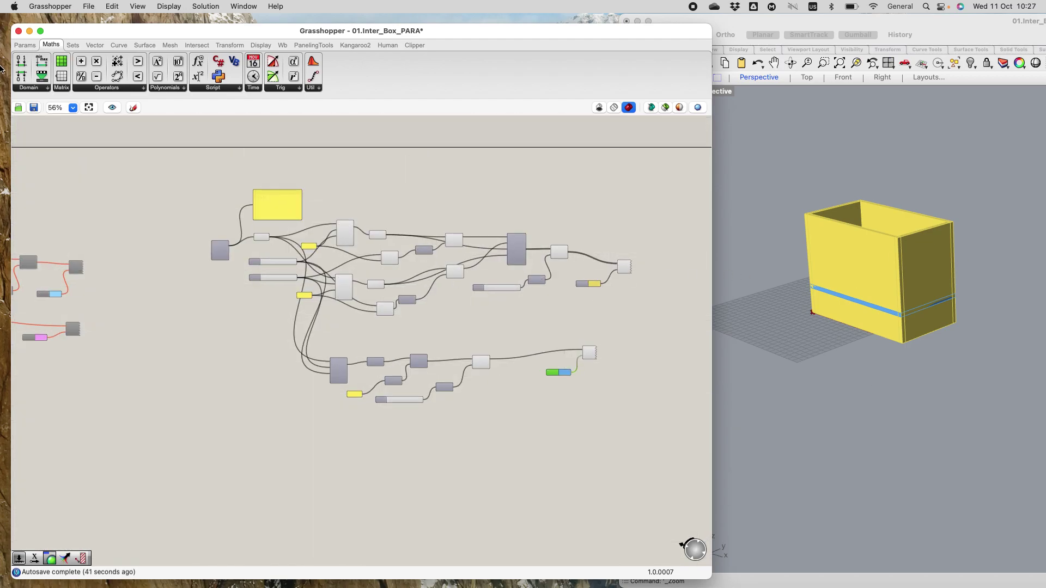
{"action": "left_click", "coordinate": [34, 107]}
{"action": "scroll", "coordinate": [512, 339], "scroll_direction": "up", "scroll_amount": 1}
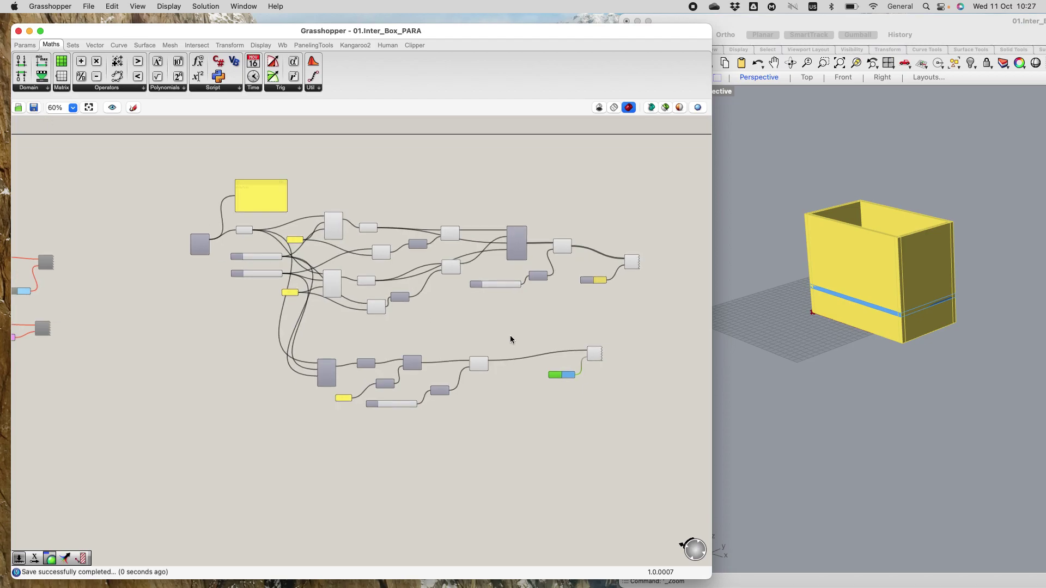
{"action": "scroll", "coordinate": [511, 337], "scroll_direction": "up", "scroll_amount": 4}
{"action": "scroll", "coordinate": [510, 333], "scroll_direction": "down", "scroll_amount": 3}
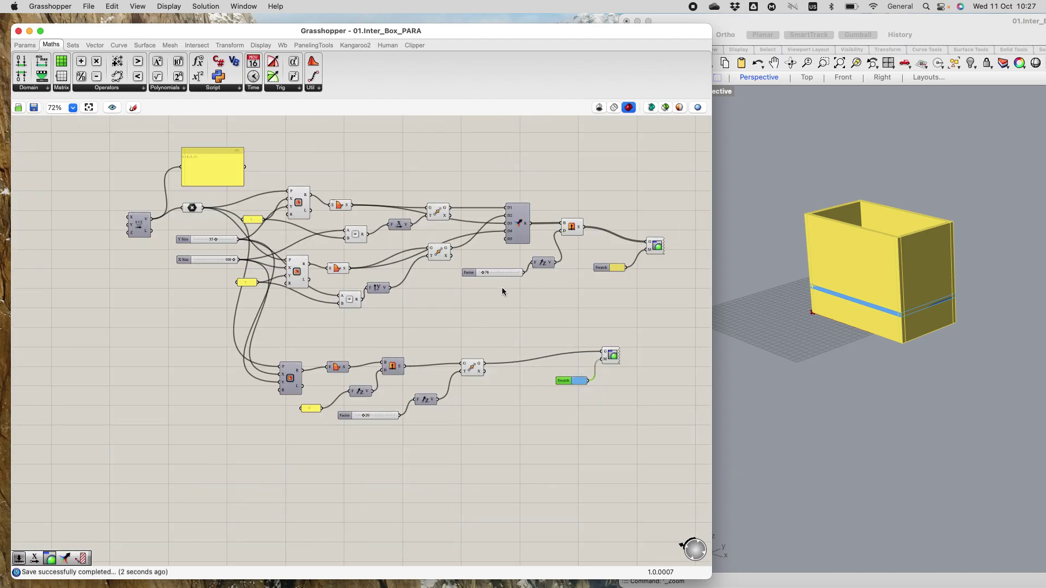
{"action": "scroll", "coordinate": [362, 405], "scroll_direction": "up", "scroll_amount": 5}
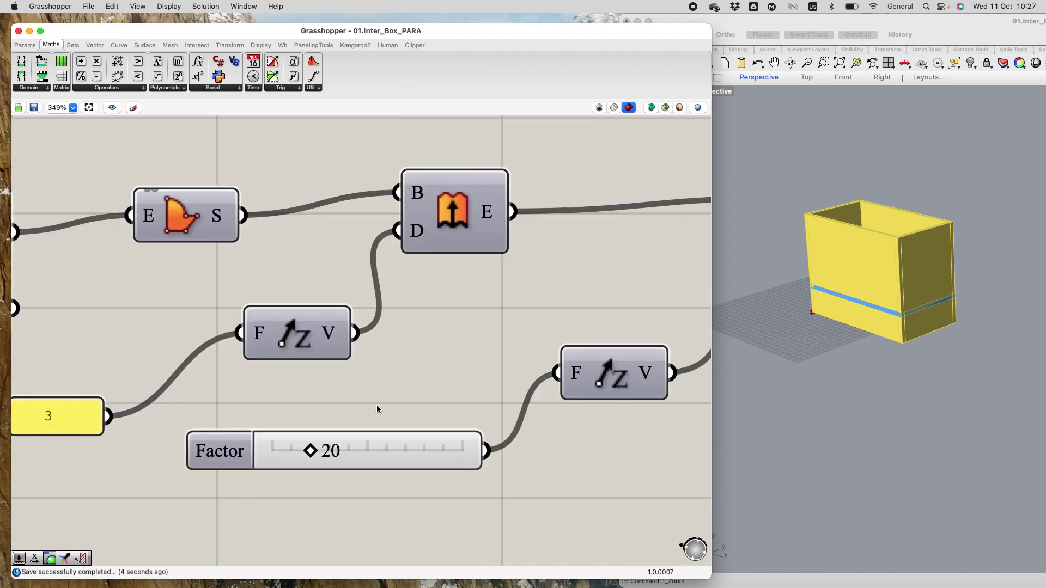
{"action": "scroll", "coordinate": [377, 405], "scroll_direction": "down", "scroll_amount": 6}
{"action": "scroll", "coordinate": [378, 404], "scroll_direction": "up", "scroll_amount": 4}
{"action": "scroll", "coordinate": [499, 407], "scroll_direction": "down", "scroll_amount": 4}
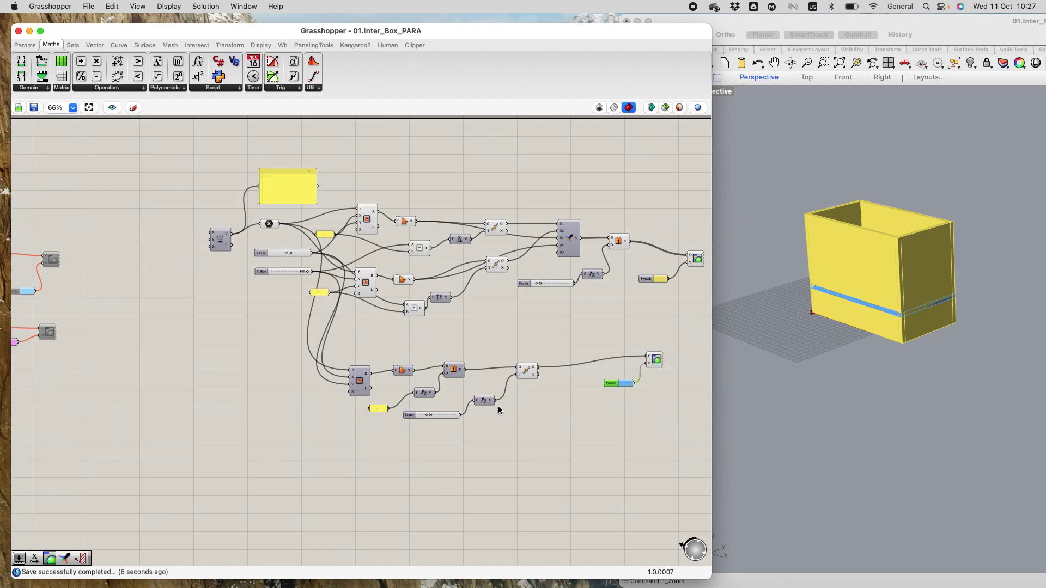
Set the Y Size slider to 100 and the X Size slider to 91, keeping the wall height Factor at 78.
{"action": "scroll", "coordinate": [613, 306], "scroll_direction": "up", "scroll_amount": 2}
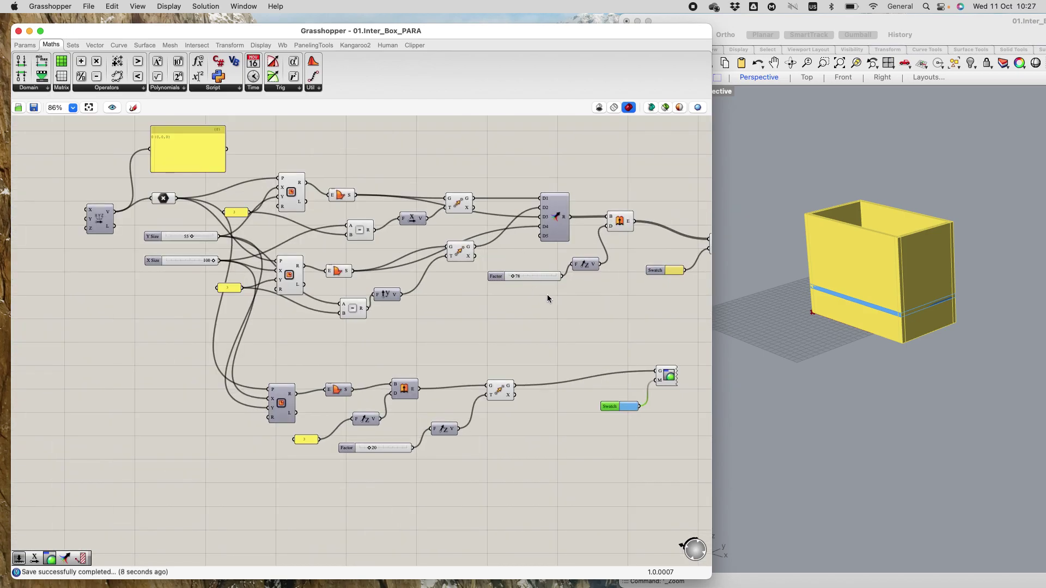
{"action": "scroll", "coordinate": [527, 284], "scroll_direction": "up", "scroll_amount": 1}
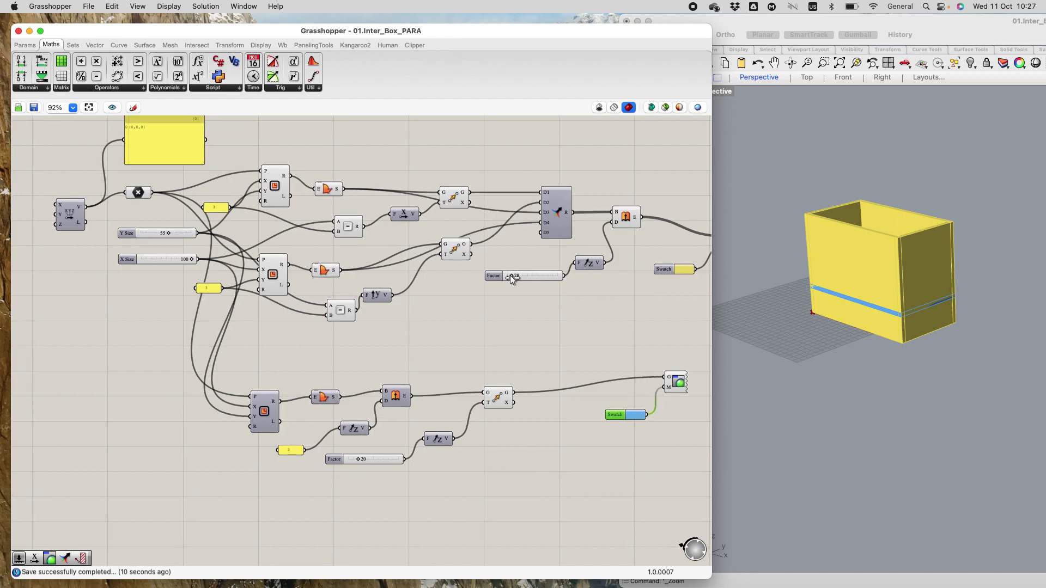
{"action": "mouse_move", "coordinate": [510, 273]}
{"action": "left_mouse_down"}
{"action": "mouse_move", "coordinate": [520, 275]}
{"action": "mouse_move", "coordinate": [510, 276]}
{"action": "left_mouse_up"}
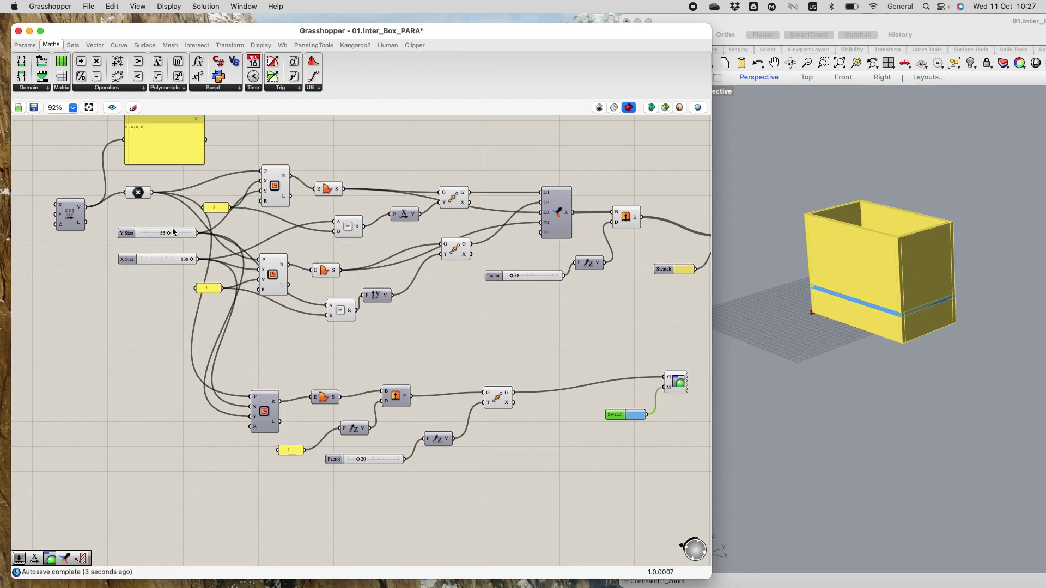
{"action": "left_click_drag", "start_coordinate": [173, 233], "coordinate": [187, 259]}
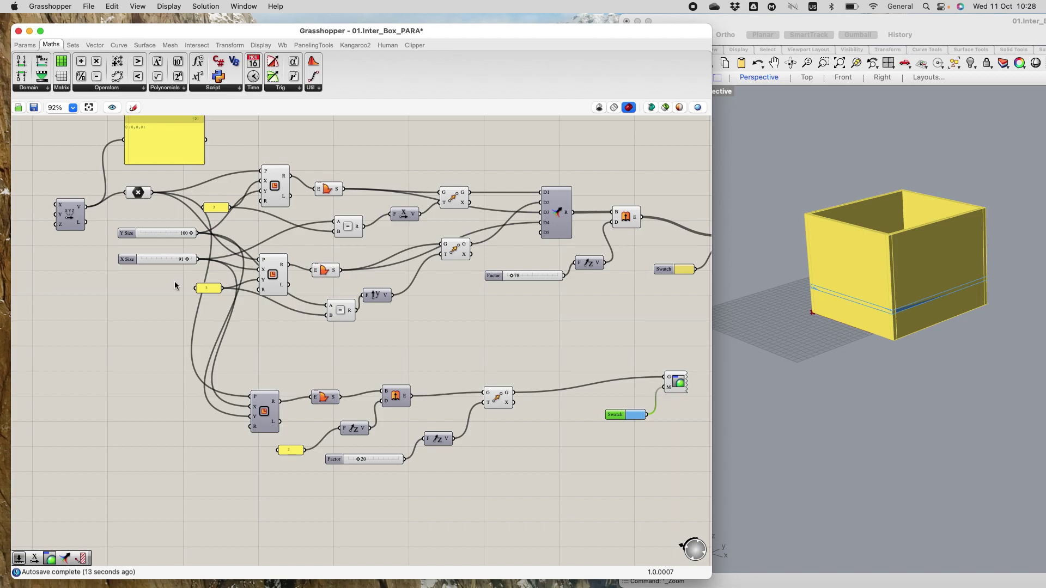
Move the Grasshopper window aside and examine the coloured box in Rhino's Perspective viewport.
{"action": "scroll", "coordinate": [572, 429], "scroll_direction": "down", "scroll_amount": 3}
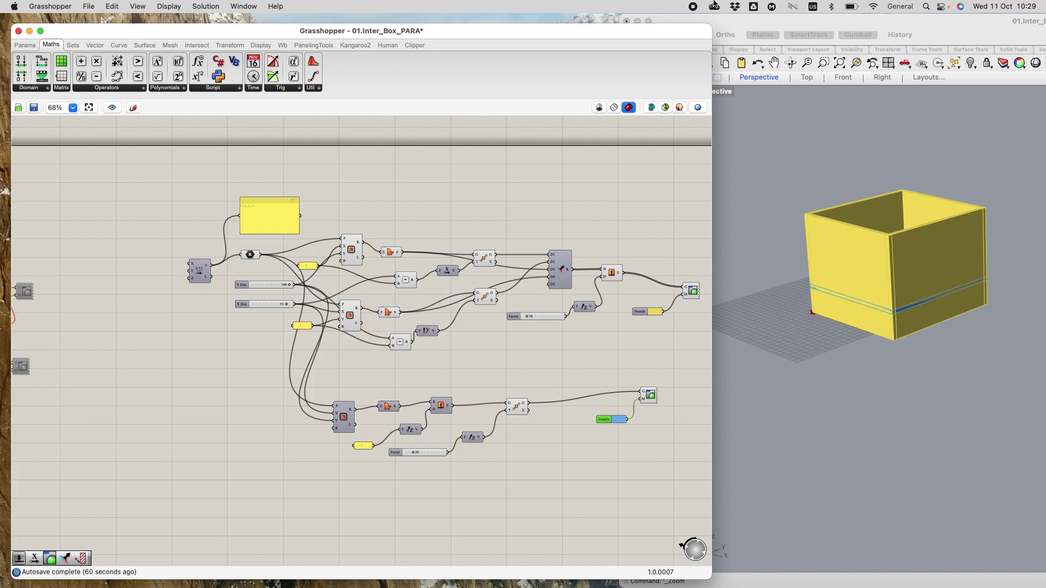
{"action": "left_click_drag", "start_coordinate": [608, 28], "coordinate": [514, 18]}
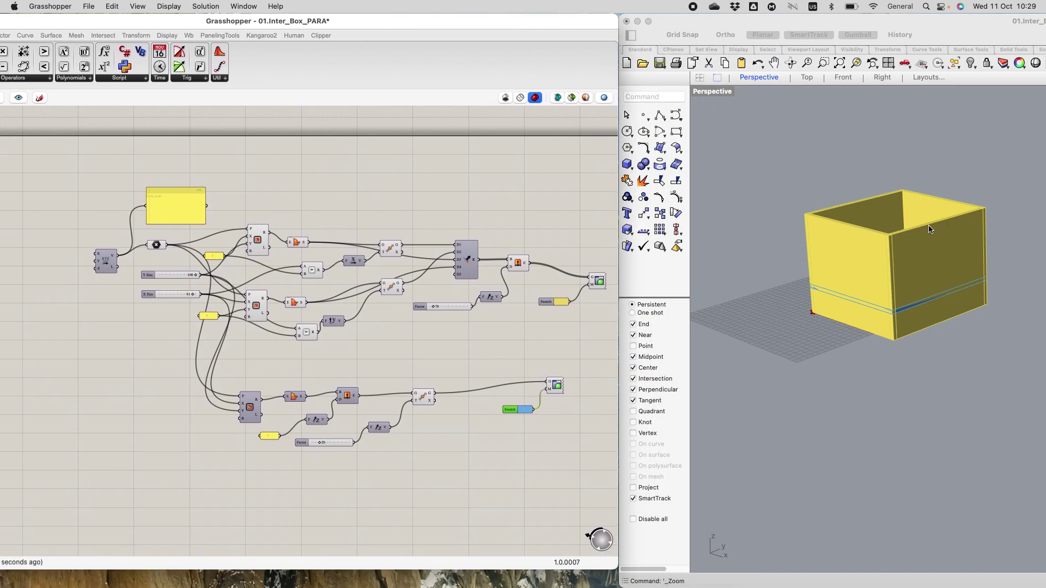
{"action": "scroll", "coordinate": [894, 236], "scroll_direction": "down", "scroll_amount": 7}
{"action": "scroll", "coordinate": [894, 236], "scroll_direction": "up", "scroll_amount": 5}
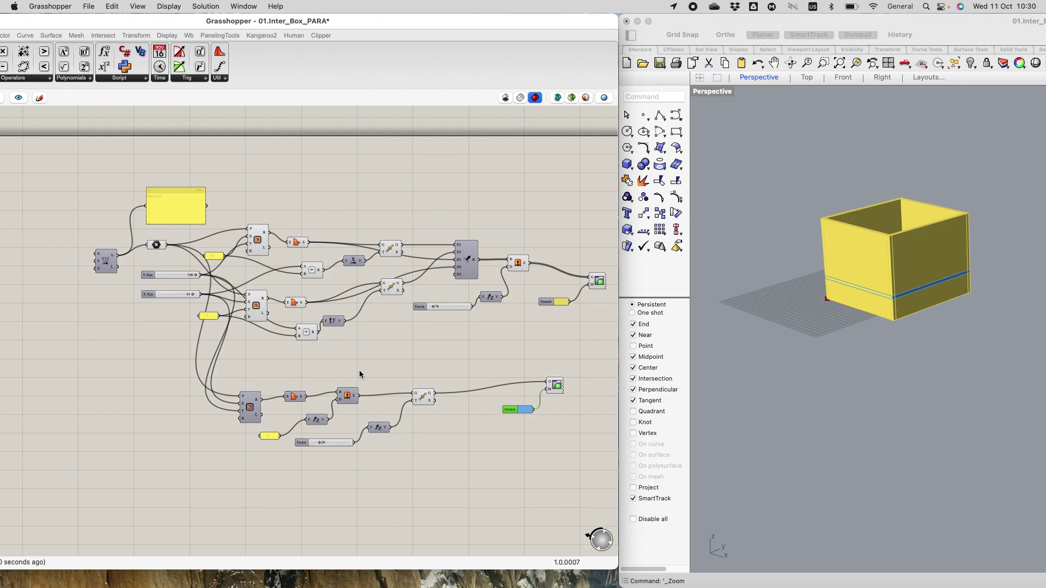
{"action": "scroll", "coordinate": [381, 378], "scroll_direction": "up", "scroll_amount": 5}
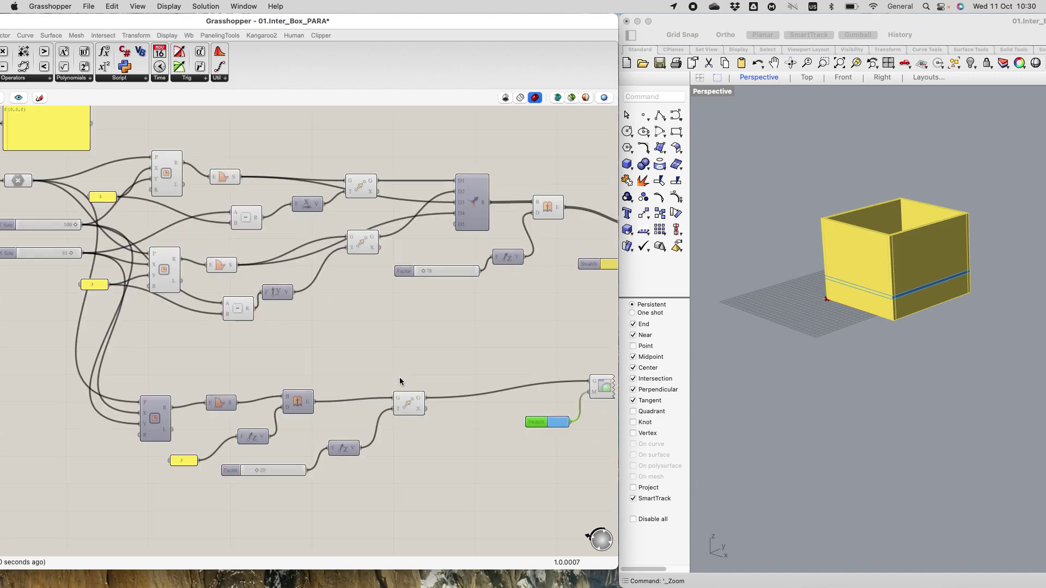
{"action": "scroll", "coordinate": [400, 382], "scroll_direction": "down", "scroll_amount": 5}
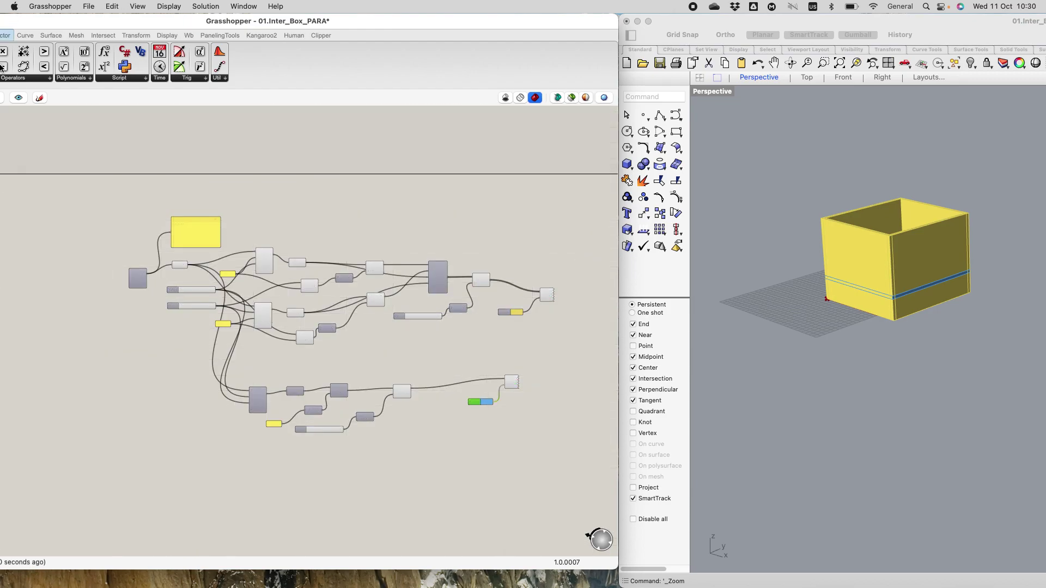
{"action": "left_click_drag", "start_coordinate": [68, 27], "coordinate": [220, 30]}
{"action": "mouse_move", "coordinate": [624, 585]}
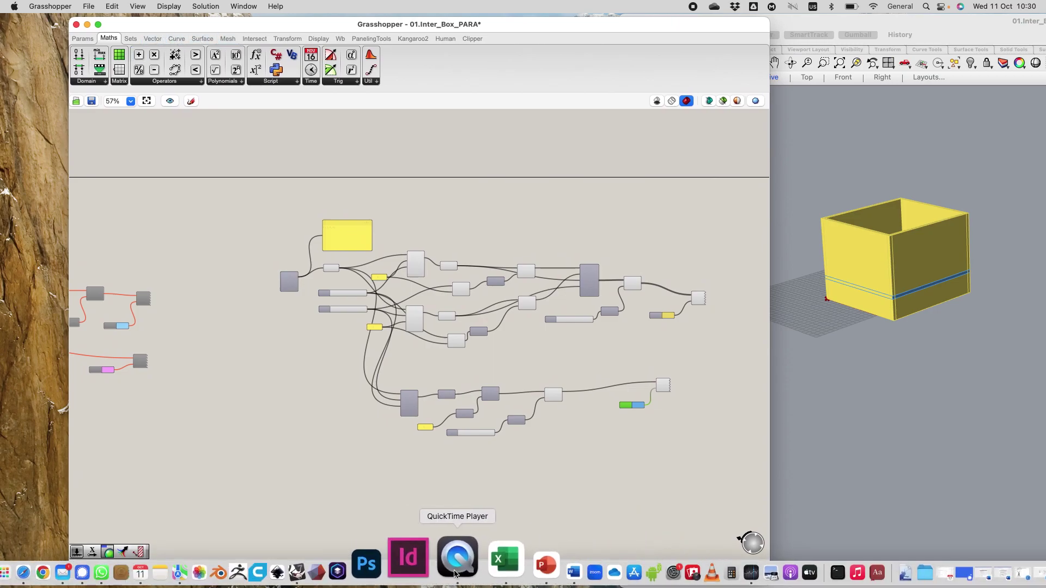
{"action": "left_click", "coordinate": [457, 572]}
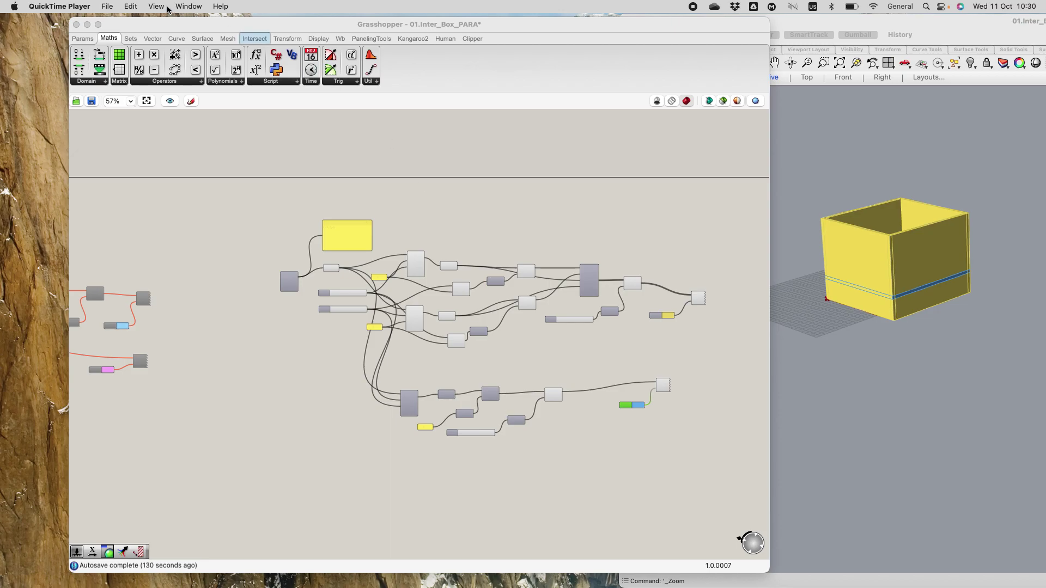